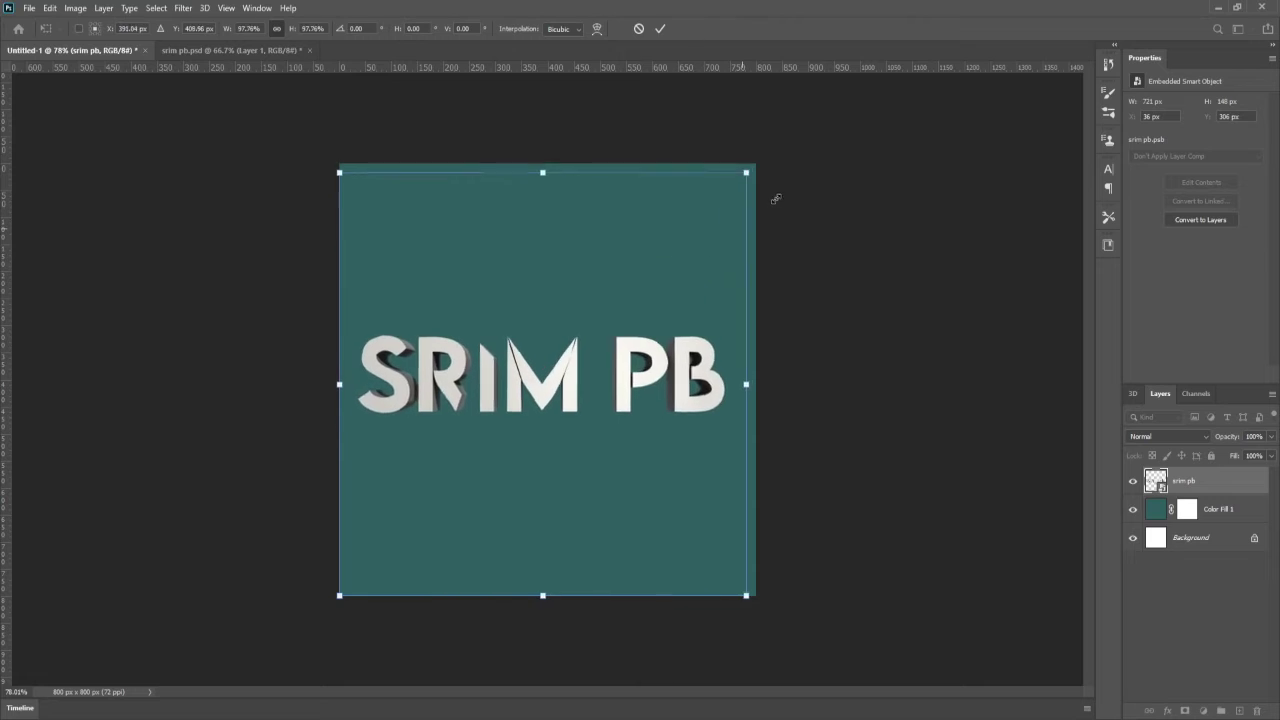
Copy the cut-out portrait layer from srim pb.psd into the Untitled-1 document, above the placed SRIM PB lettering.
key("Return")
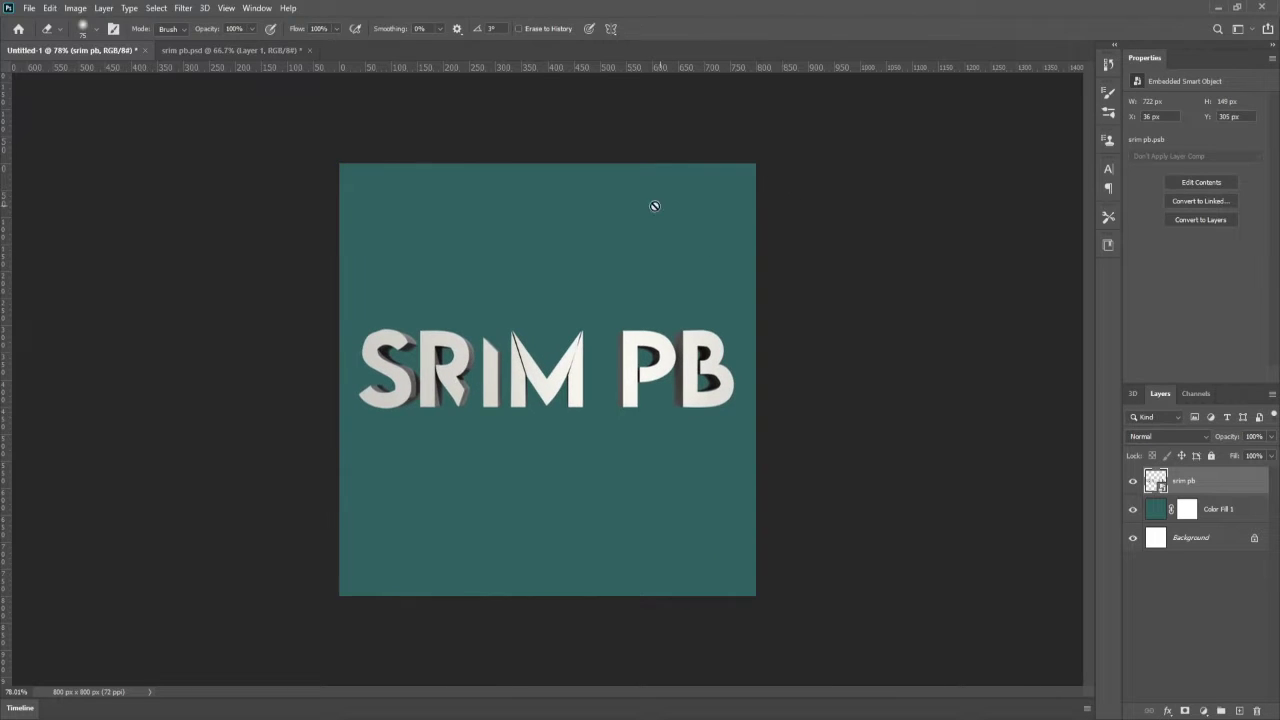
left_click(234, 52)
left_click_drag(245, 50, 625, 159)
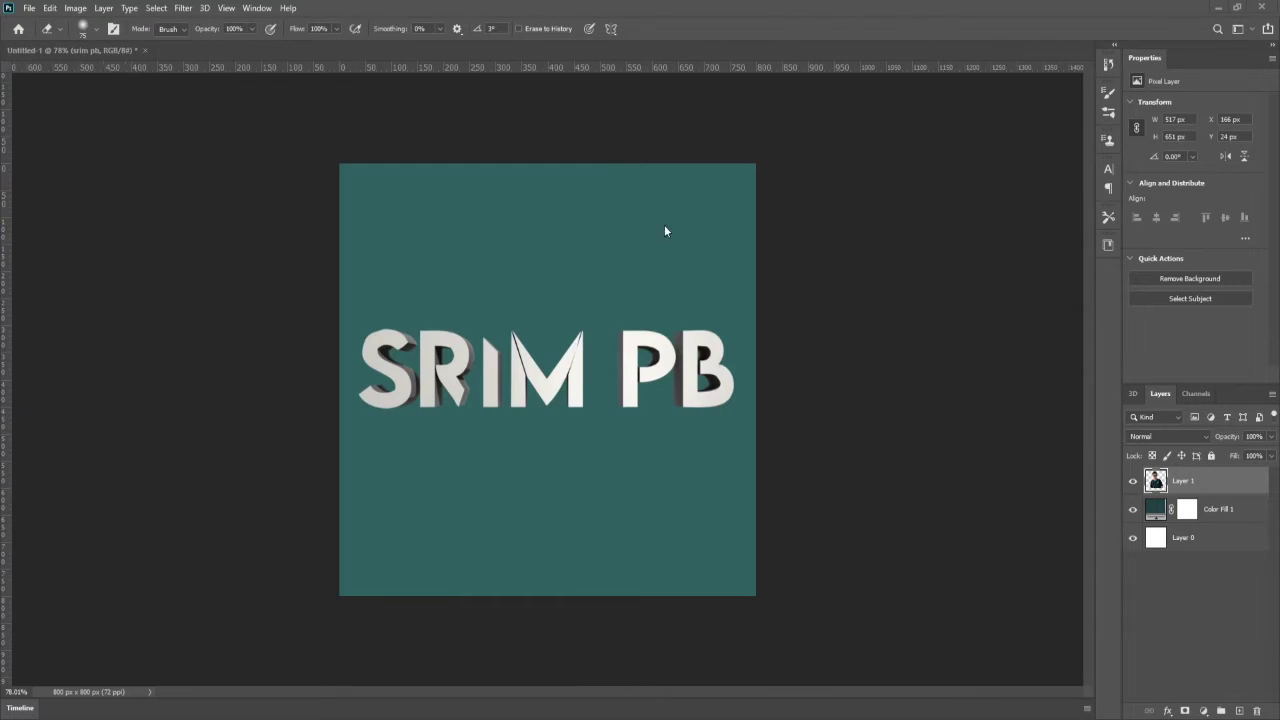
left_click(21, 73)
left_click_drag(22, 72, 471, 313)
left_click(903, 176)
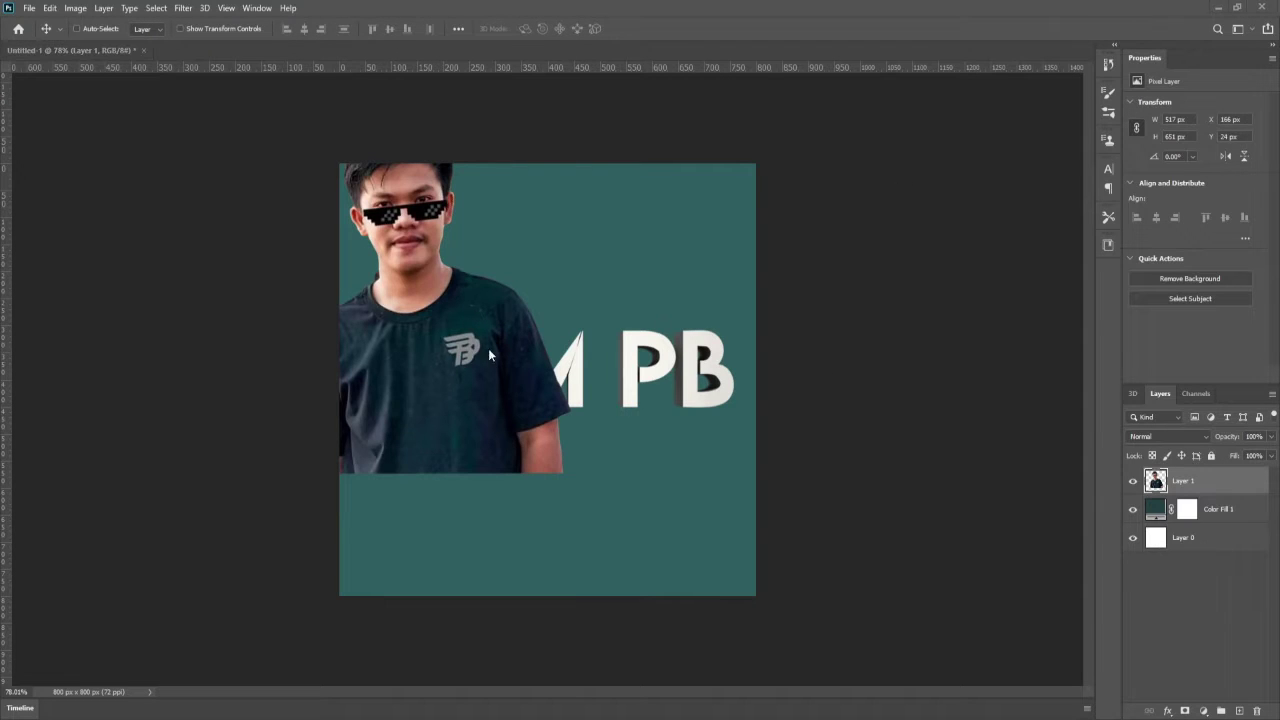
Move the portrait to the middle of the canvas and stack the srim pb layer above it.
left_click_drag(408, 308, 530, 303)
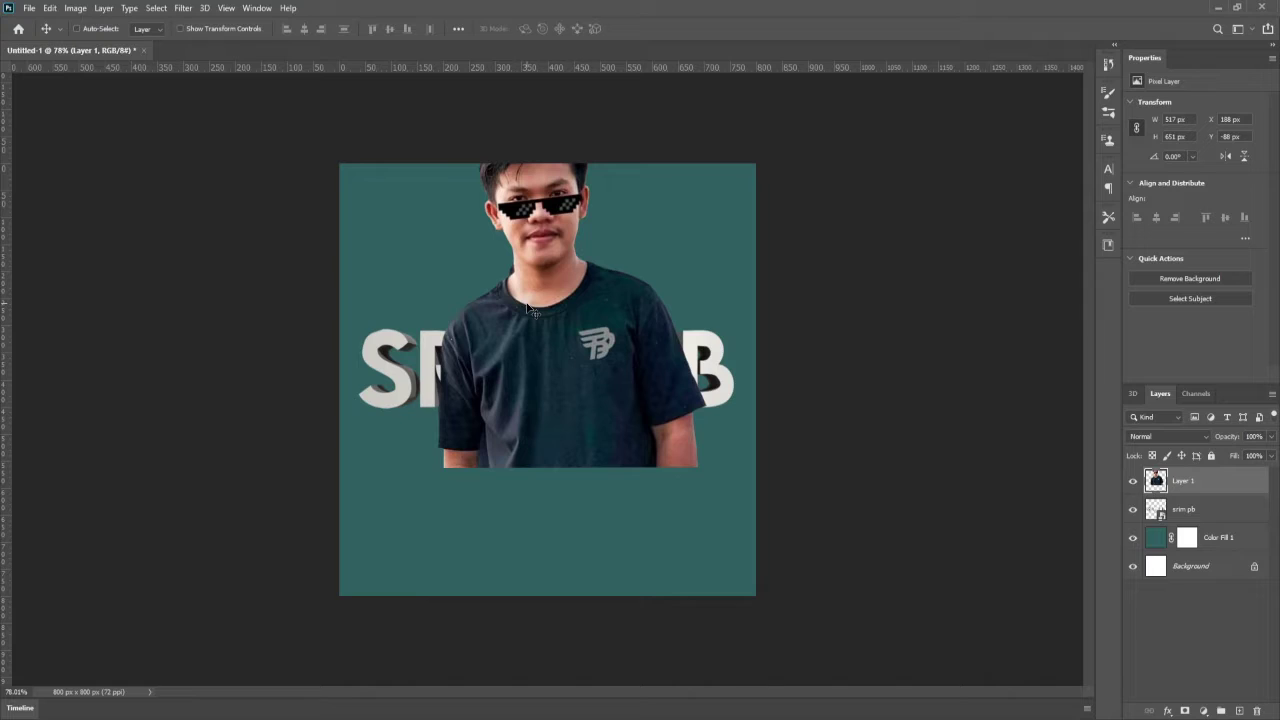
left_click(1200, 514)
left_click_drag(1202, 510, 1197, 476)
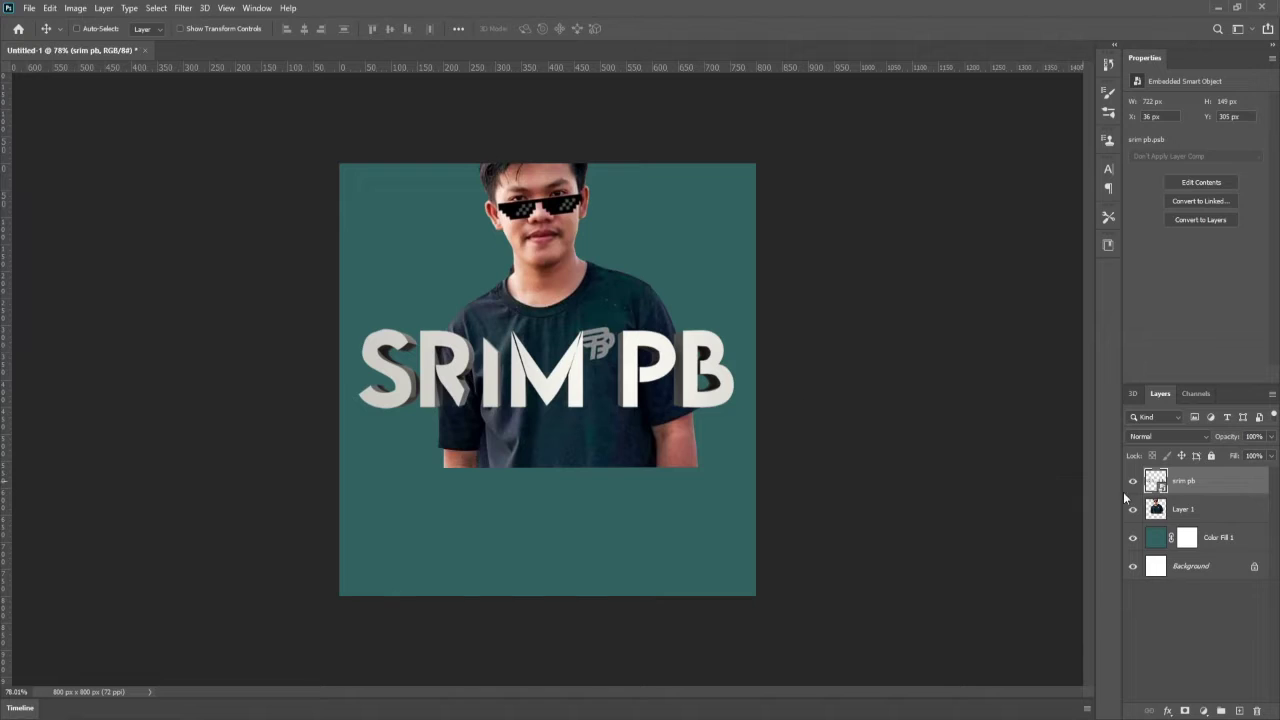
Scale the portrait on Layer 1 down to about 354 px wide and place it in the canvas's upper middle.
left_click(1183, 512)
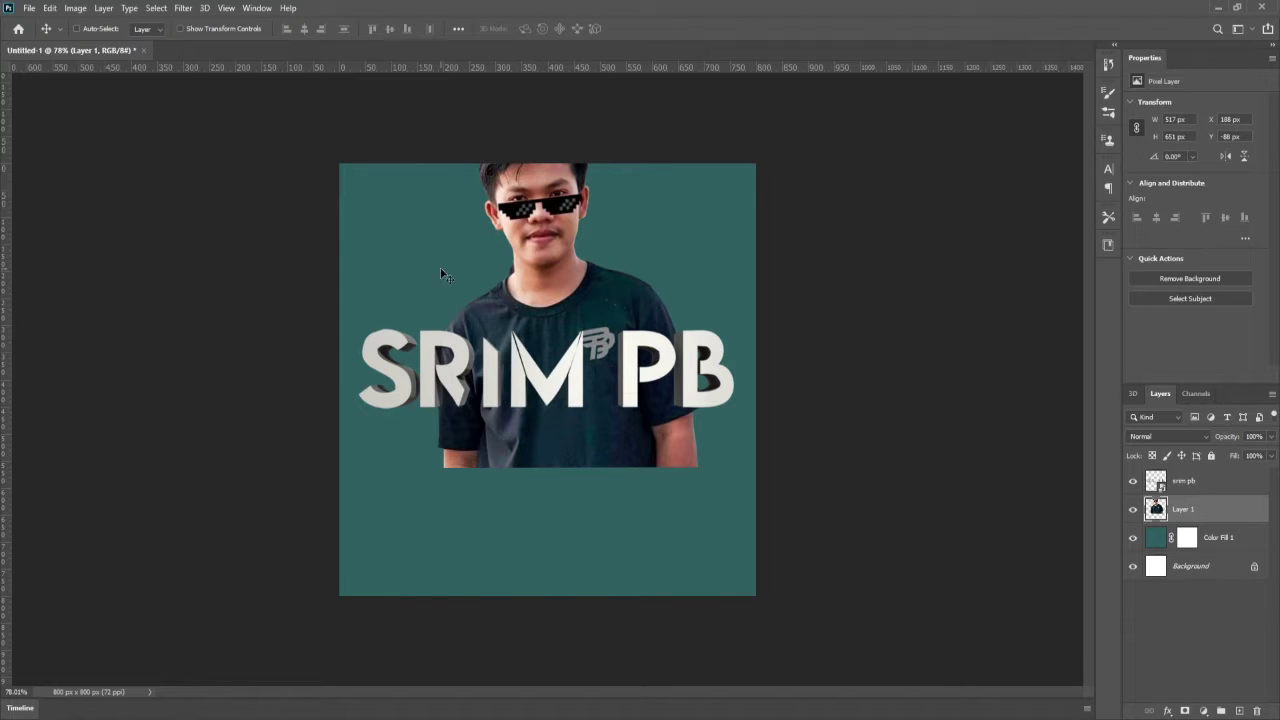
key("ctrl+t")
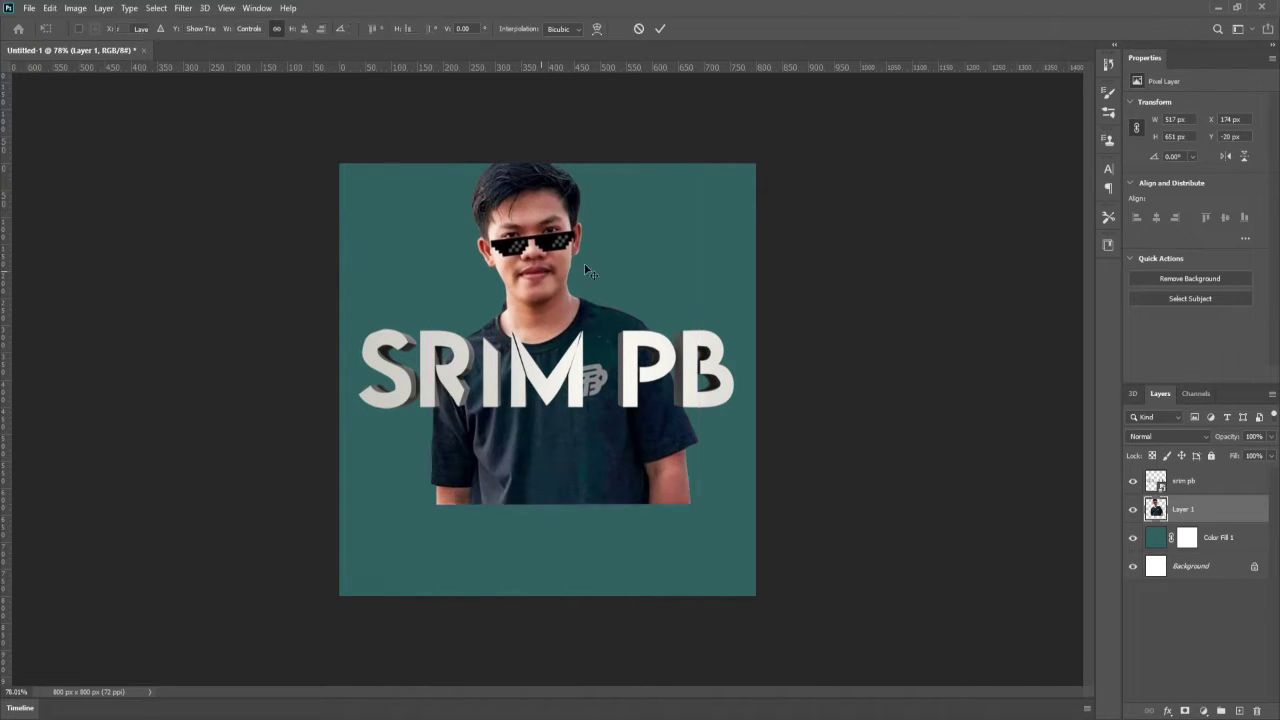
left_click_drag(698, 153, 691, 200)
left_click_drag(559, 272, 574, 266)
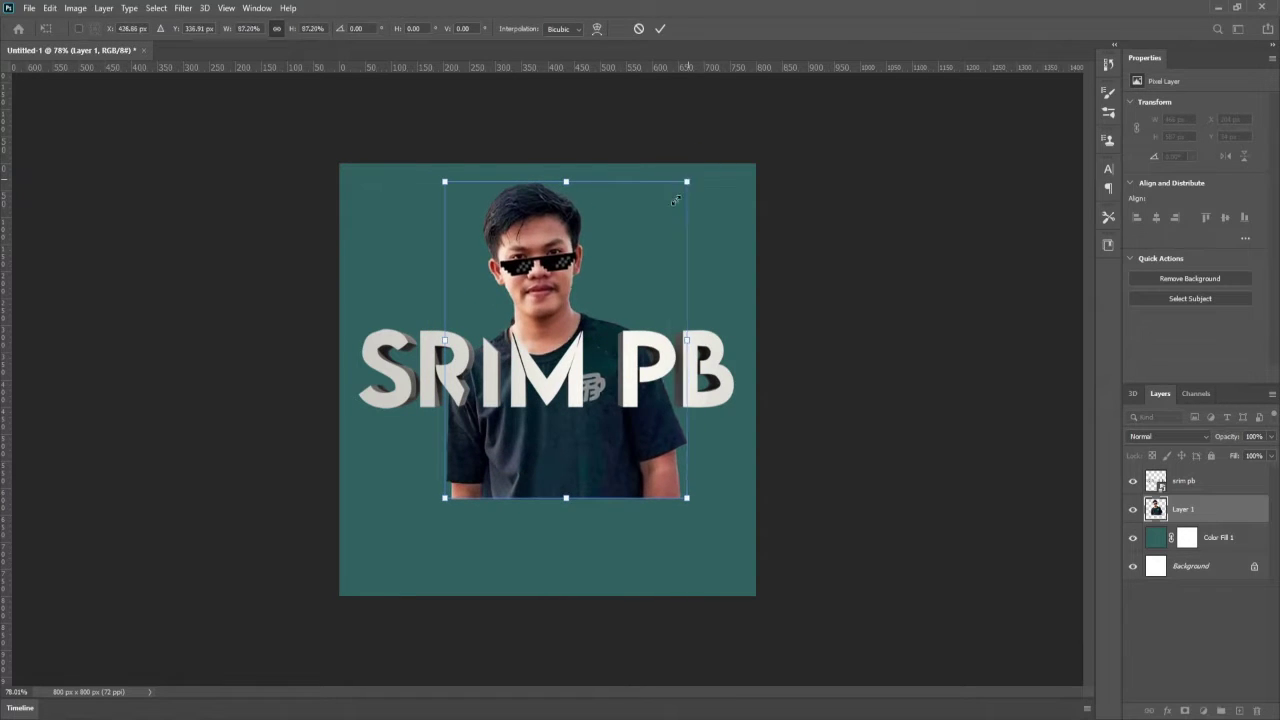
left_click_drag(686, 180, 629, 257)
left_click_drag(555, 318, 587, 260)
key("Return")
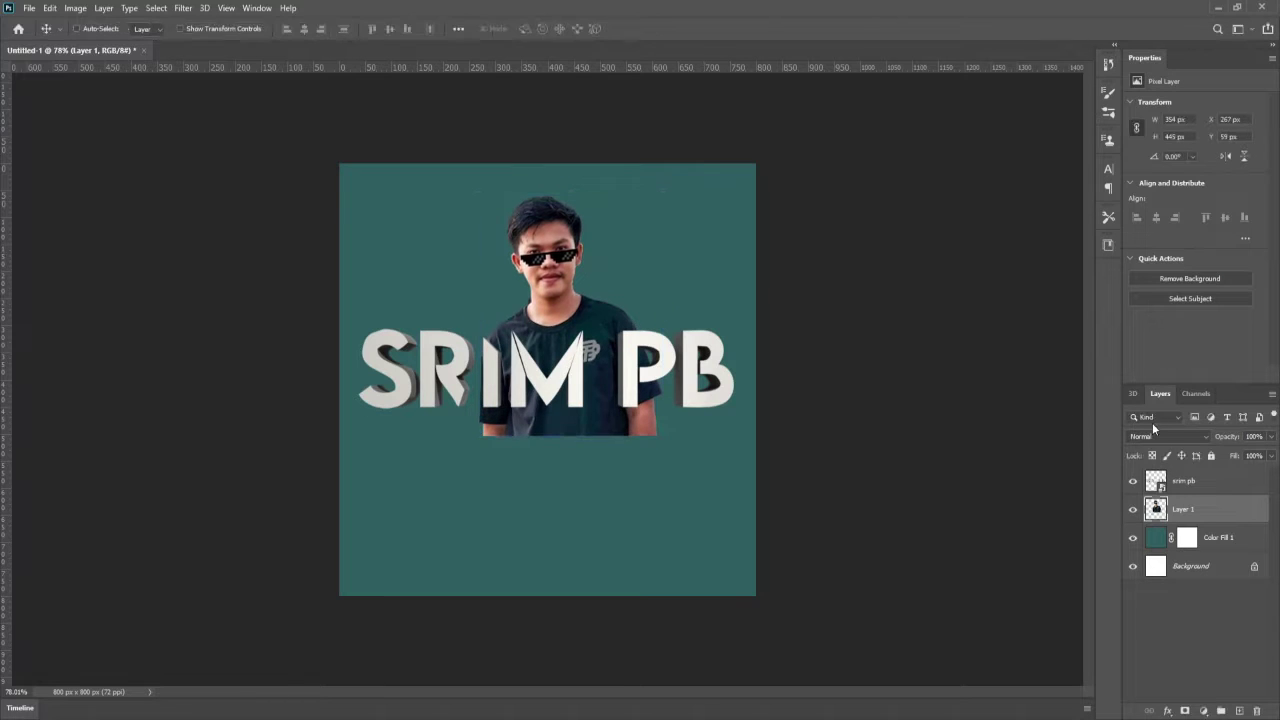
Scale the SRIM PB lettering to about 50% and position it across the portrait's lower edge.
left_click(1189, 488)
left_click_drag(624, 361, 631, 438)
key("ctrl+t")
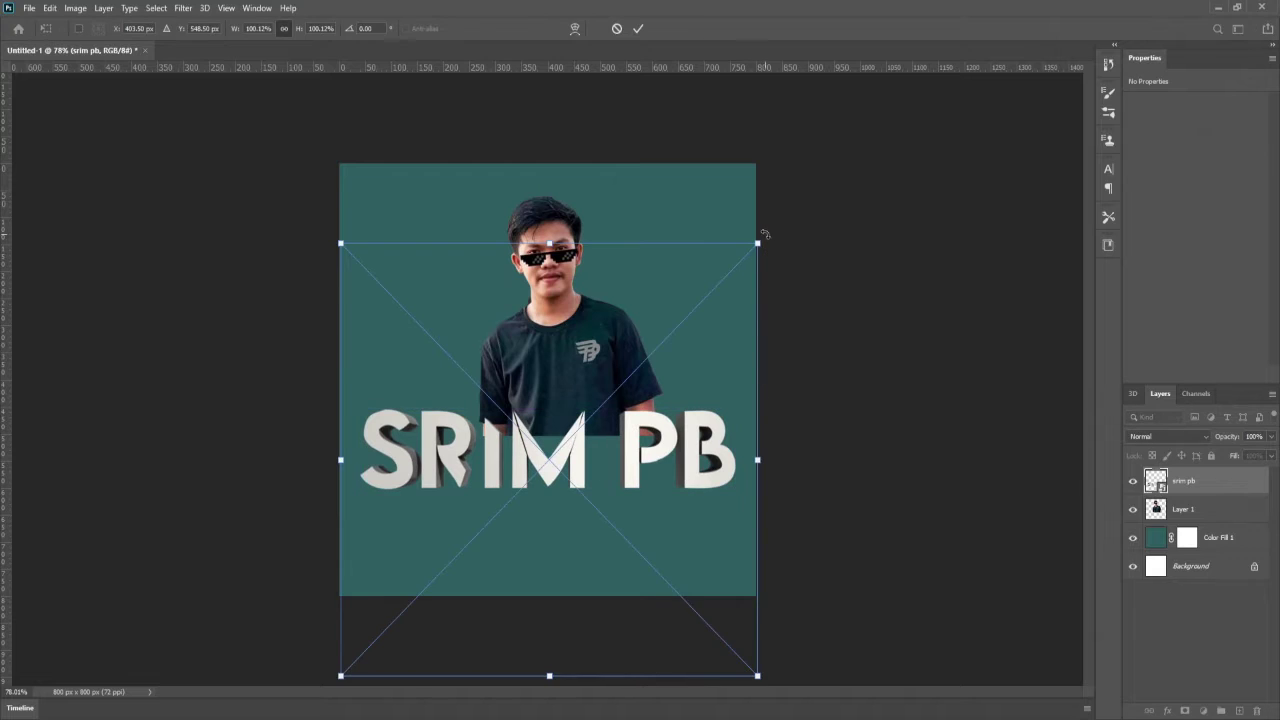
left_click_drag(757, 242, 551, 457)
left_click_drag(541, 533, 667, 399)
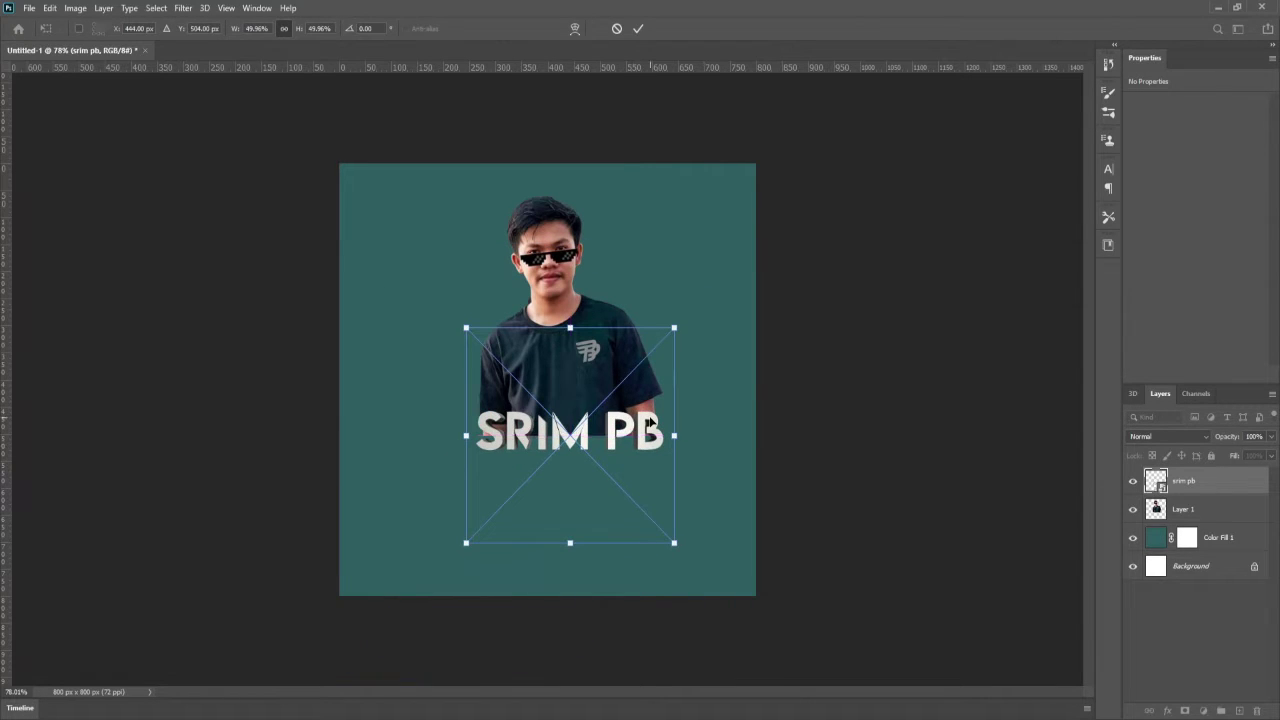
key("Return")
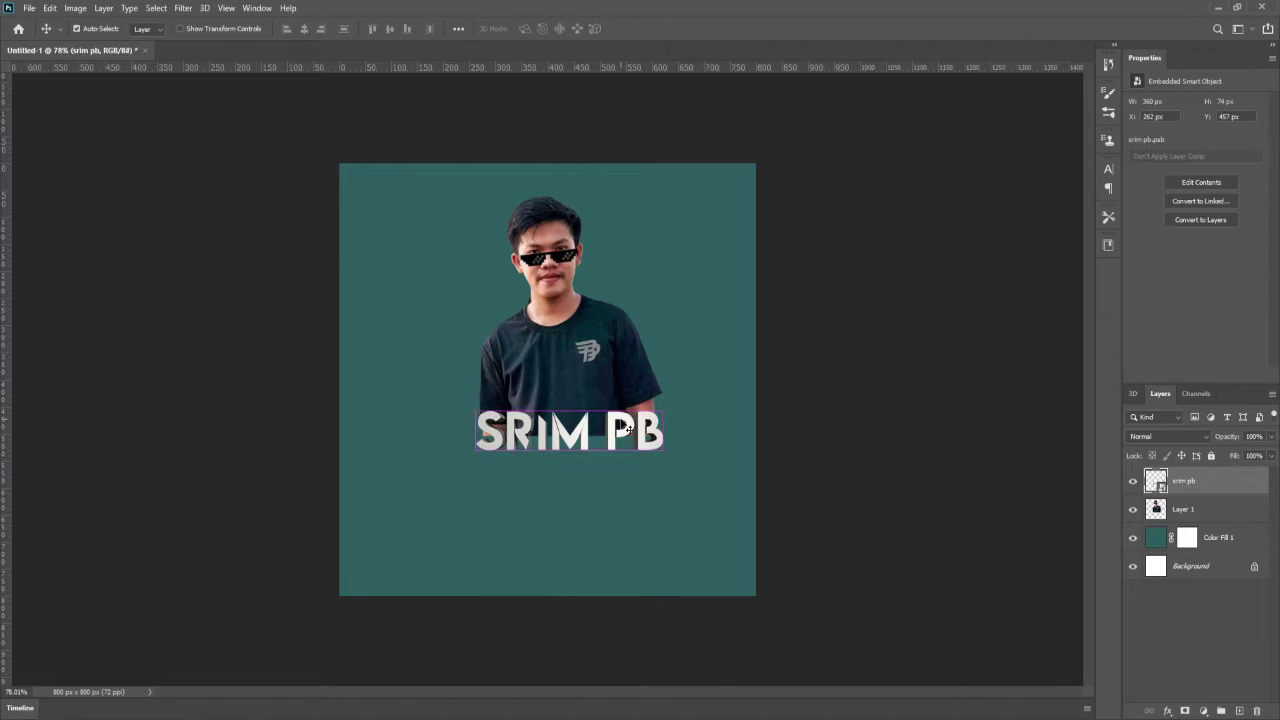
left_click(1228, 511)
left_click(1207, 485)
left_click(1196, 510)
left_click(1197, 485)
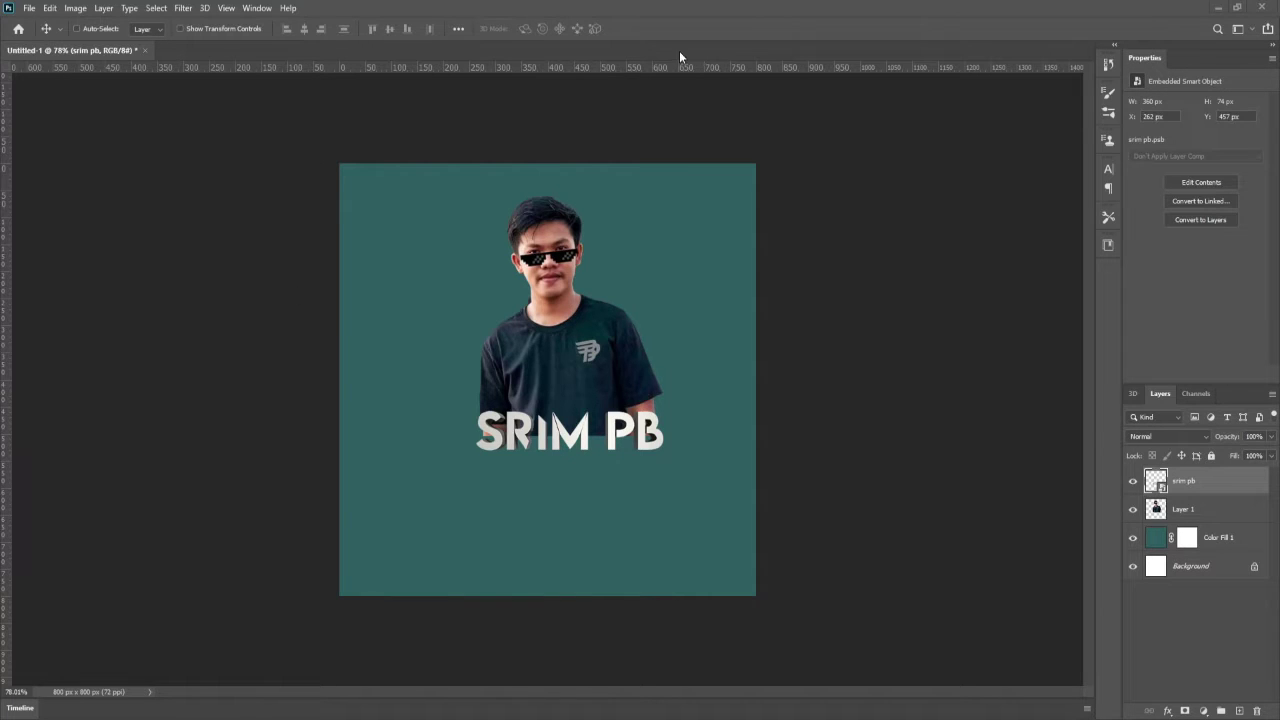
Place the hard-grunge-brush-stroke-banner-9 image over the lettering and stack its layer below the srim pb layer.
left_click_drag(571, 305, 573, 307)
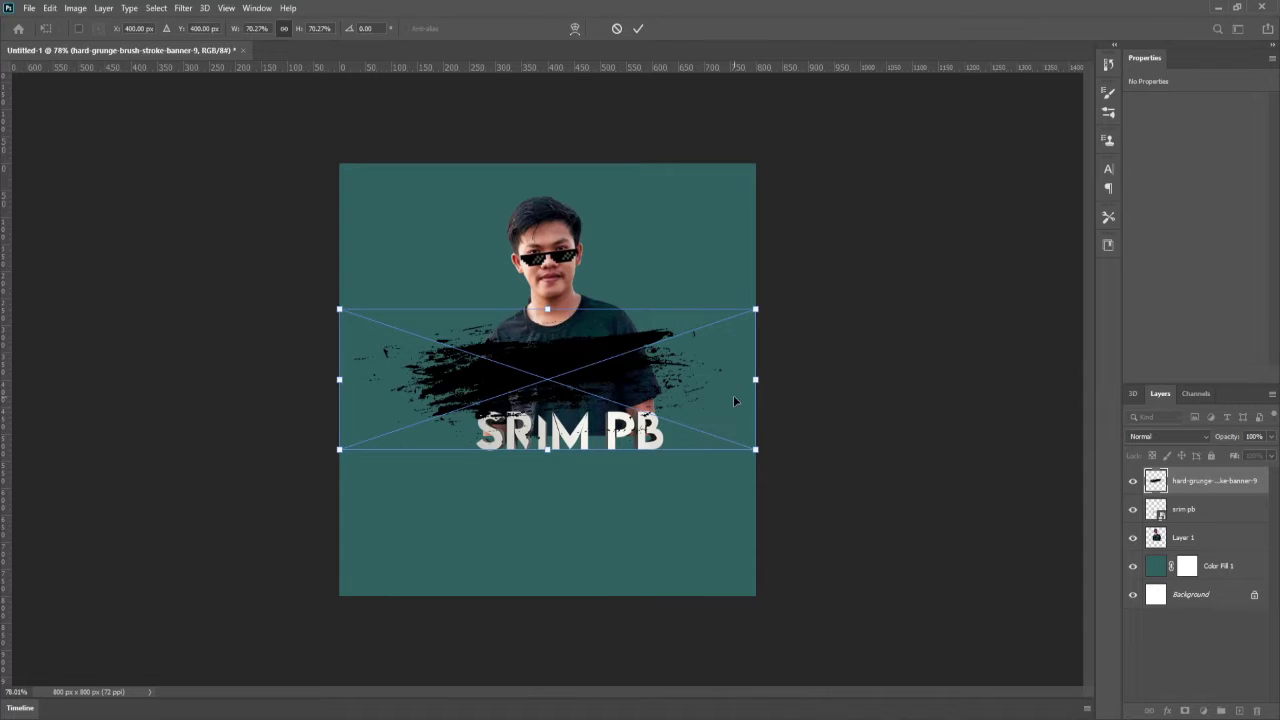
left_click_drag(561, 348, 576, 402)
left_click(1222, 489)
left_click_drag(1222, 489, 1220, 522)
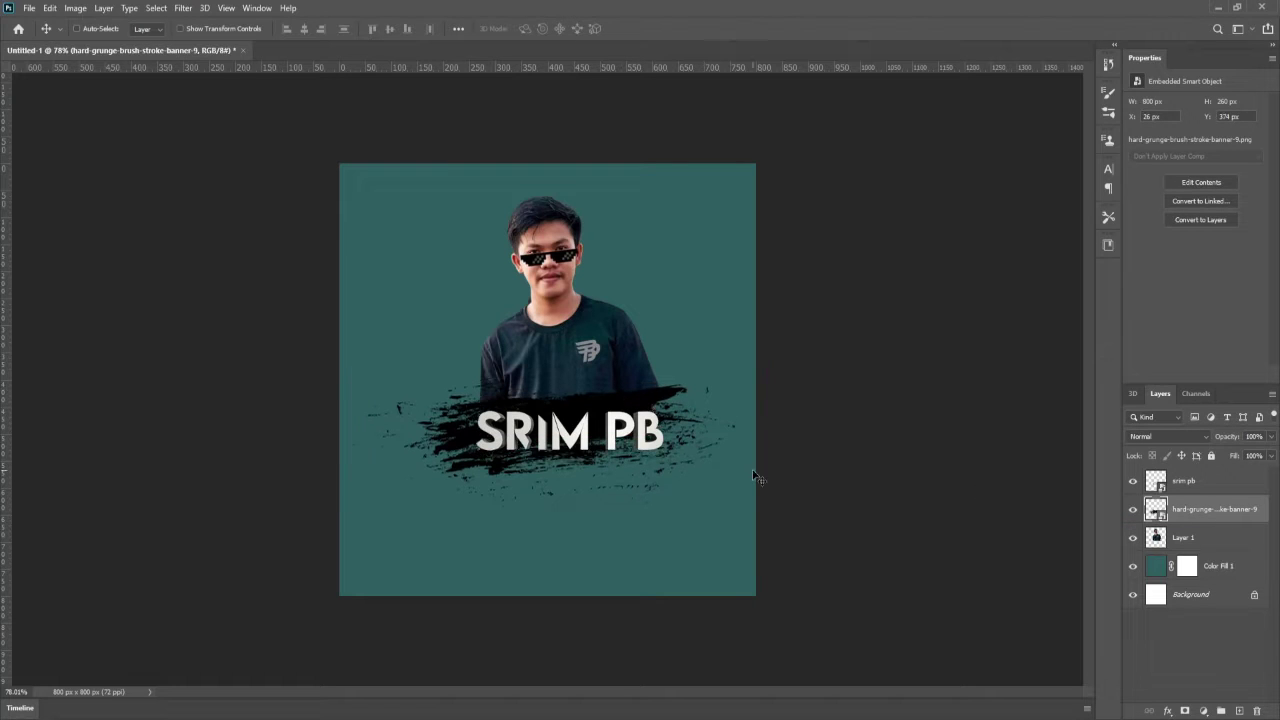
Enlarge the grunge brush stroke to about 76%, rotate it about -0.44° and centre it behind the lettering.
key("ctrl+t")
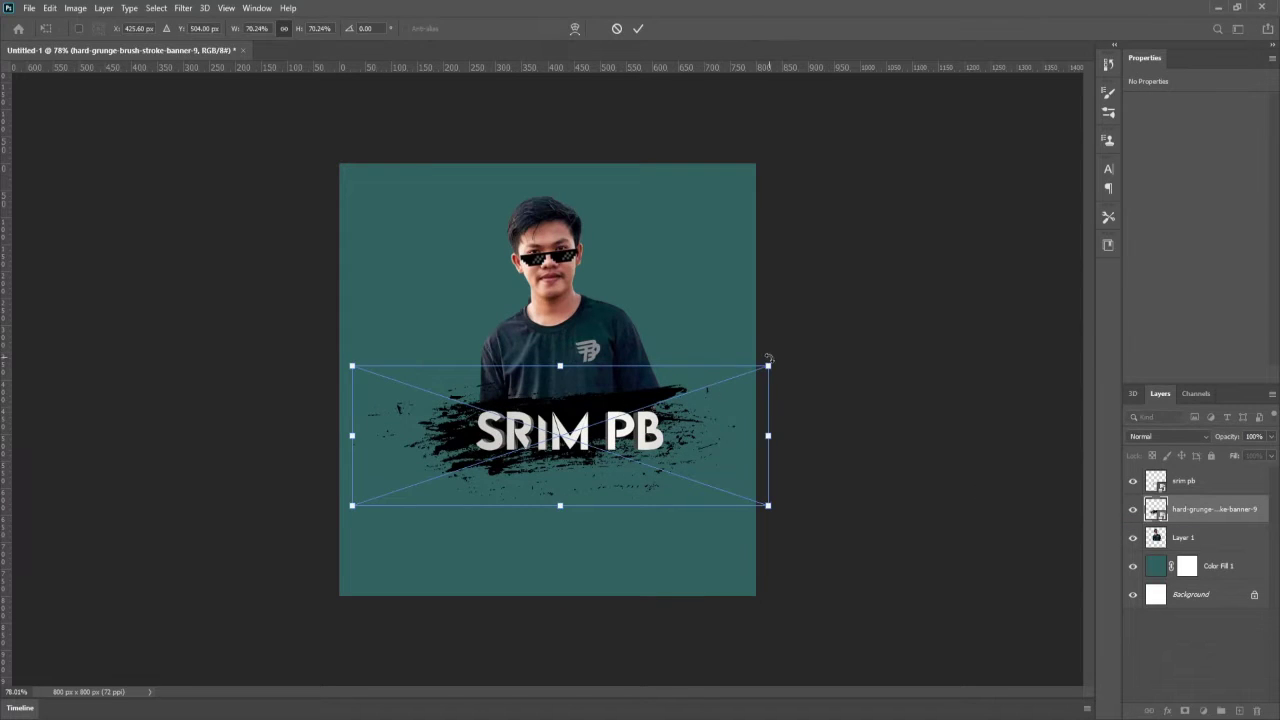
mouse_move(767, 364)
left_mouse_down()
mouse_move(840, 337)
mouse_move(777, 363)
mouse_move(790, 359)
left_mouse_up()
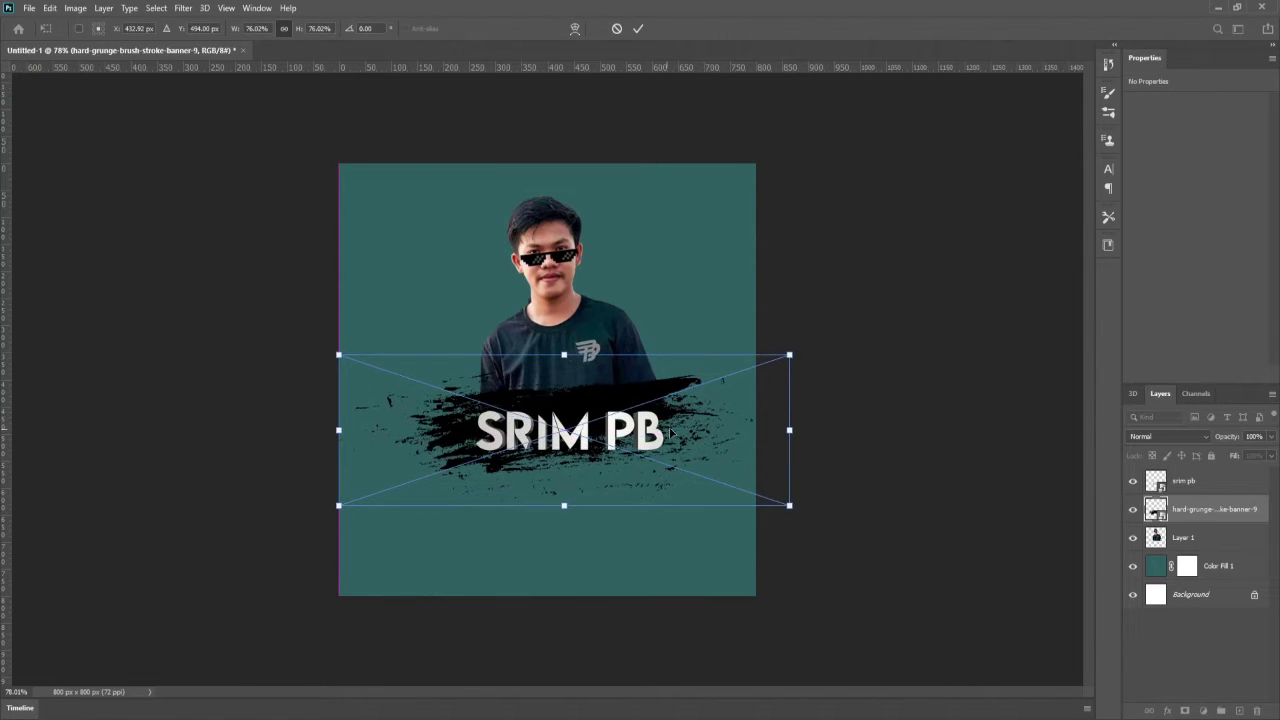
left_click_drag(671, 436, 678, 437)
left_click_drag(831, 447, 829, 441)
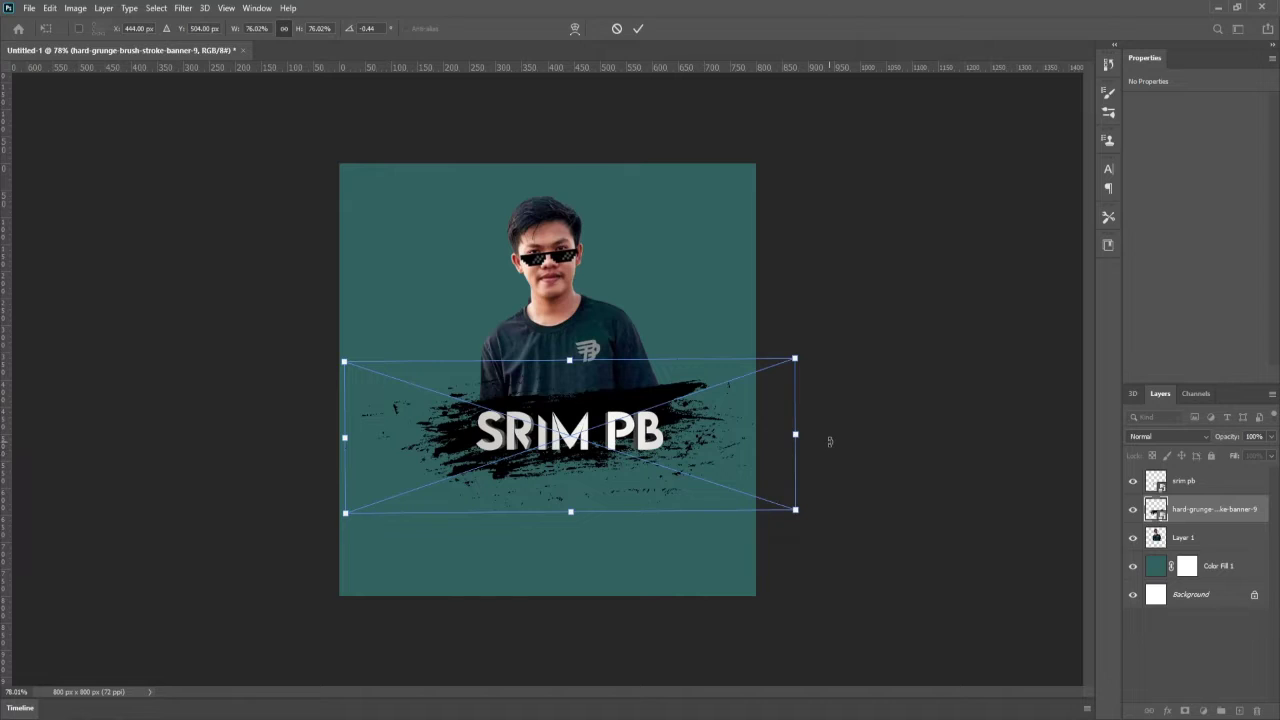
key("Return")
Rotate the SRIM PB lettering by about -5.7° and position it along the slanted brush stroke.
left_click(1226, 490)
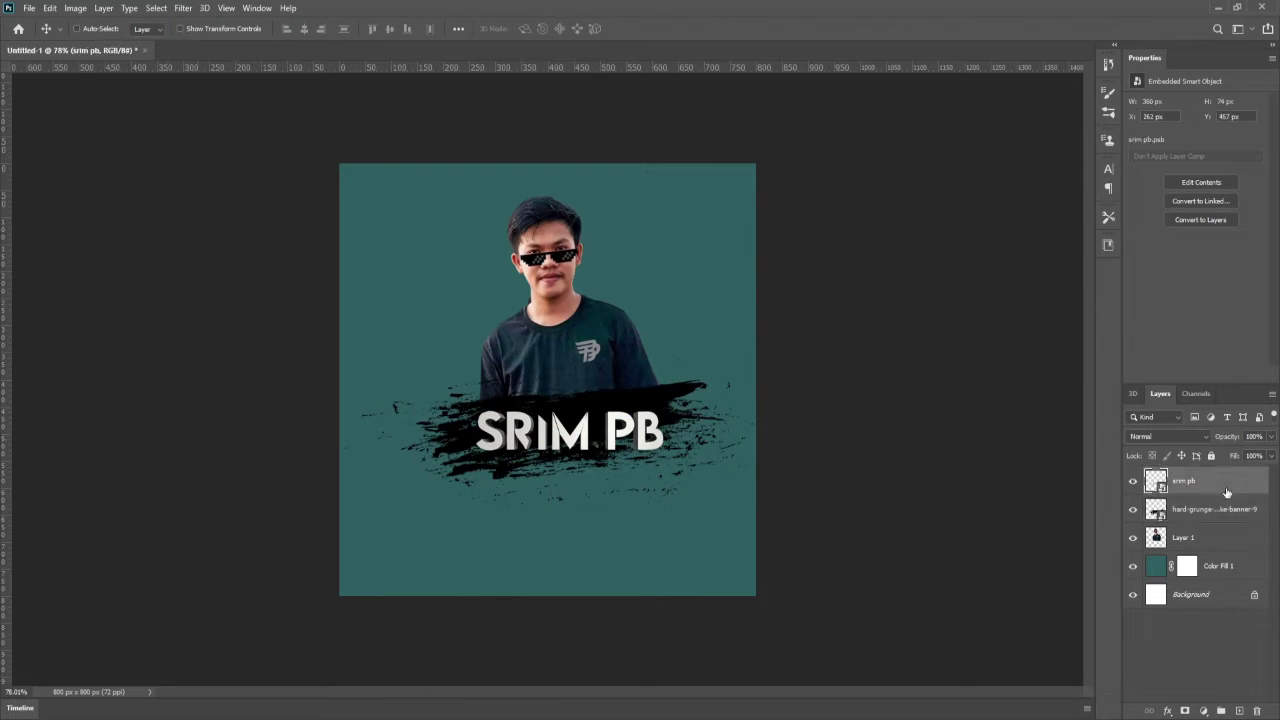
mouse_move(641, 441)
left_mouse_down()
mouse_move(636, 425)
mouse_move(629, 440)
left_mouse_up()
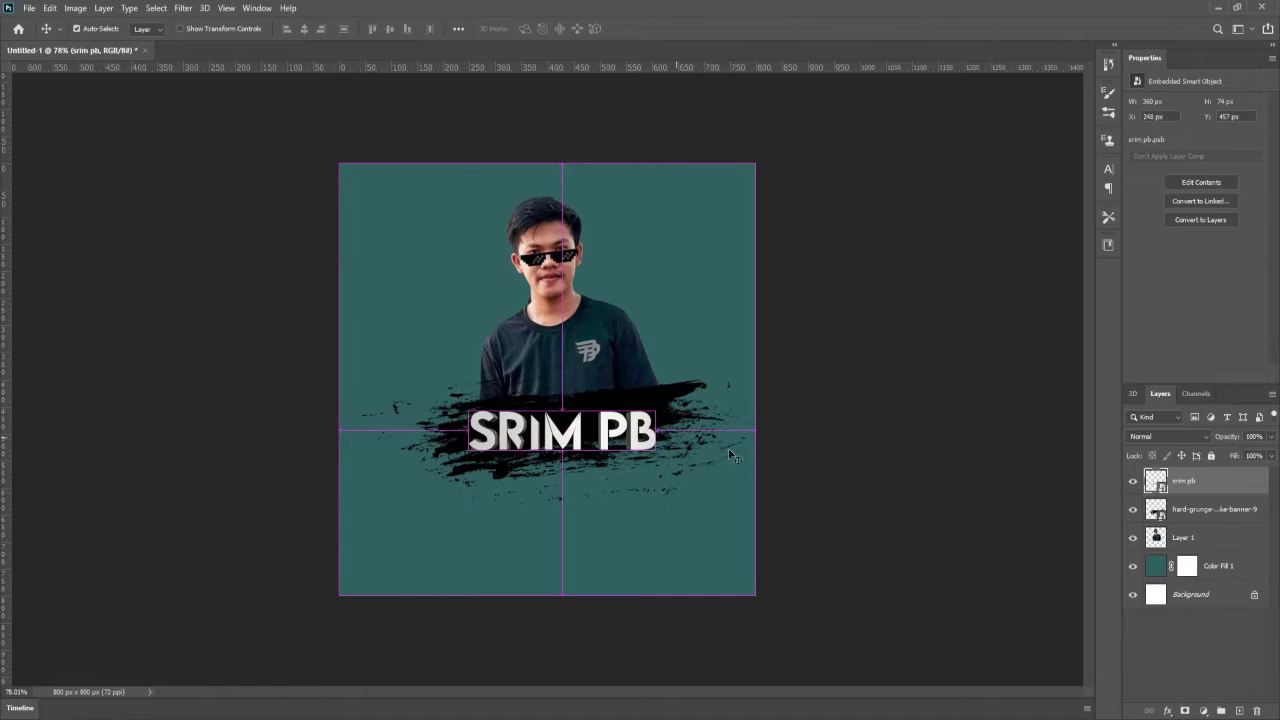
key("ctrl+t")
left_click_drag(729, 446, 734, 425)
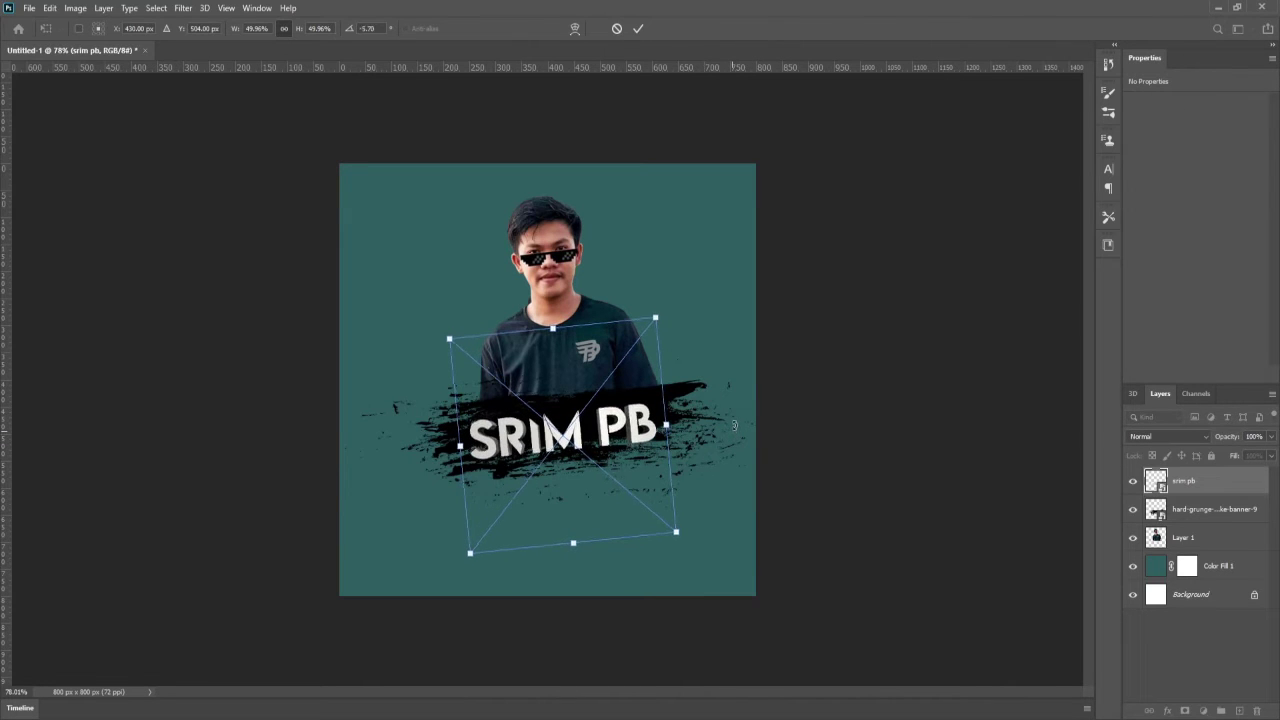
left_click_drag(608, 432, 616, 420)
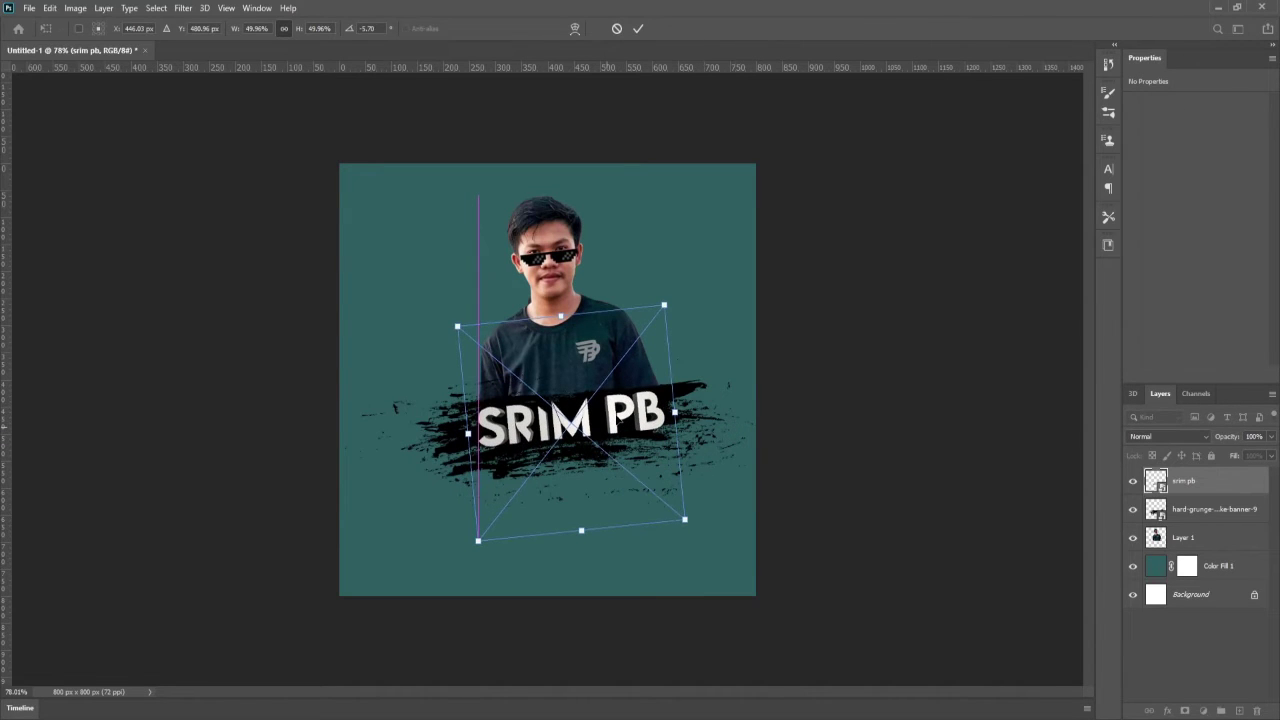
key("Return")
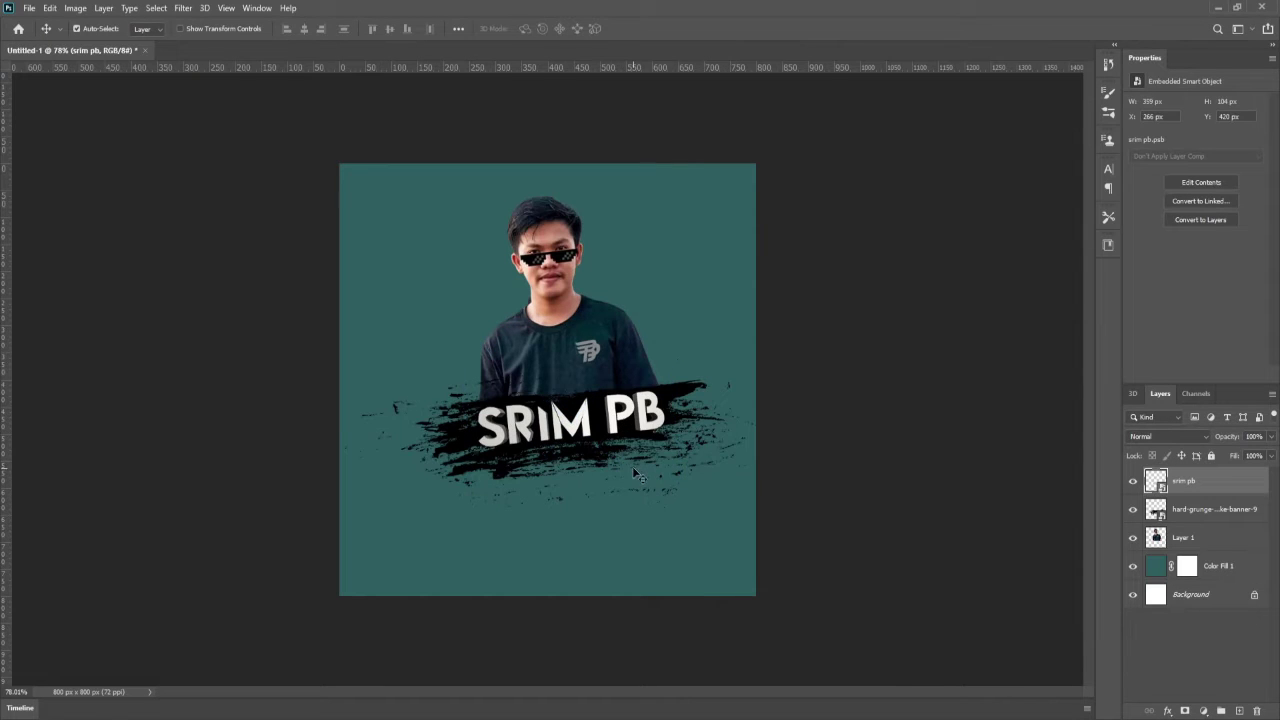
Fine-tune the lettering's horizontal position on the brush stroke to X 262 px.
scroll(637, 472, "up", 3)
scroll(637, 472, "down", 5)
scroll(633, 472, "up", 3)
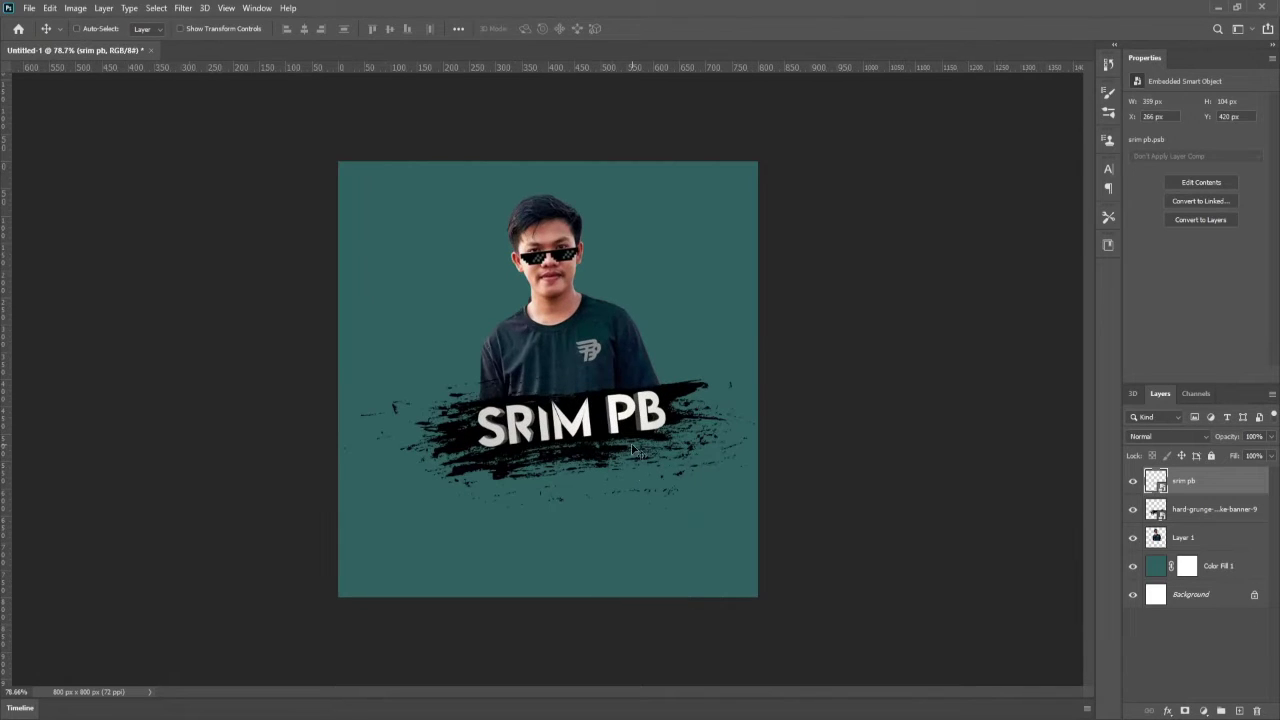
left_click_drag(623, 417, 623, 418)
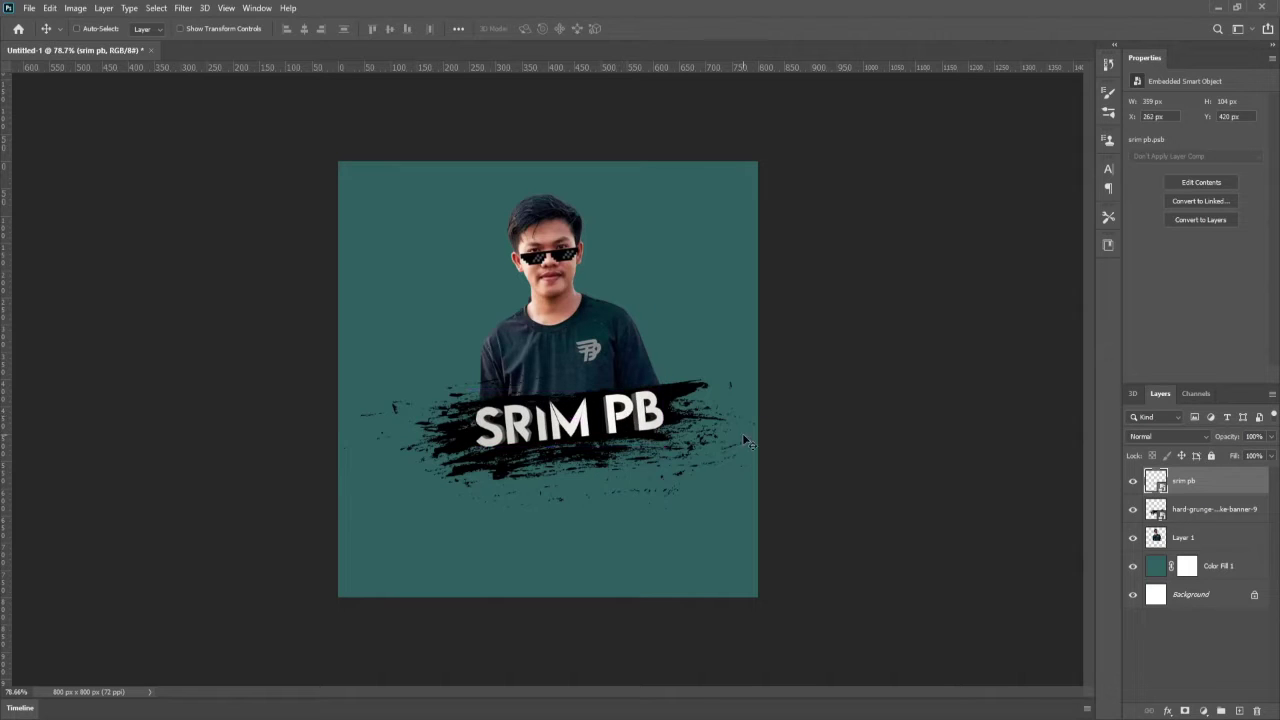
key("Left")
key("Left")
key("Left")
key("Left")
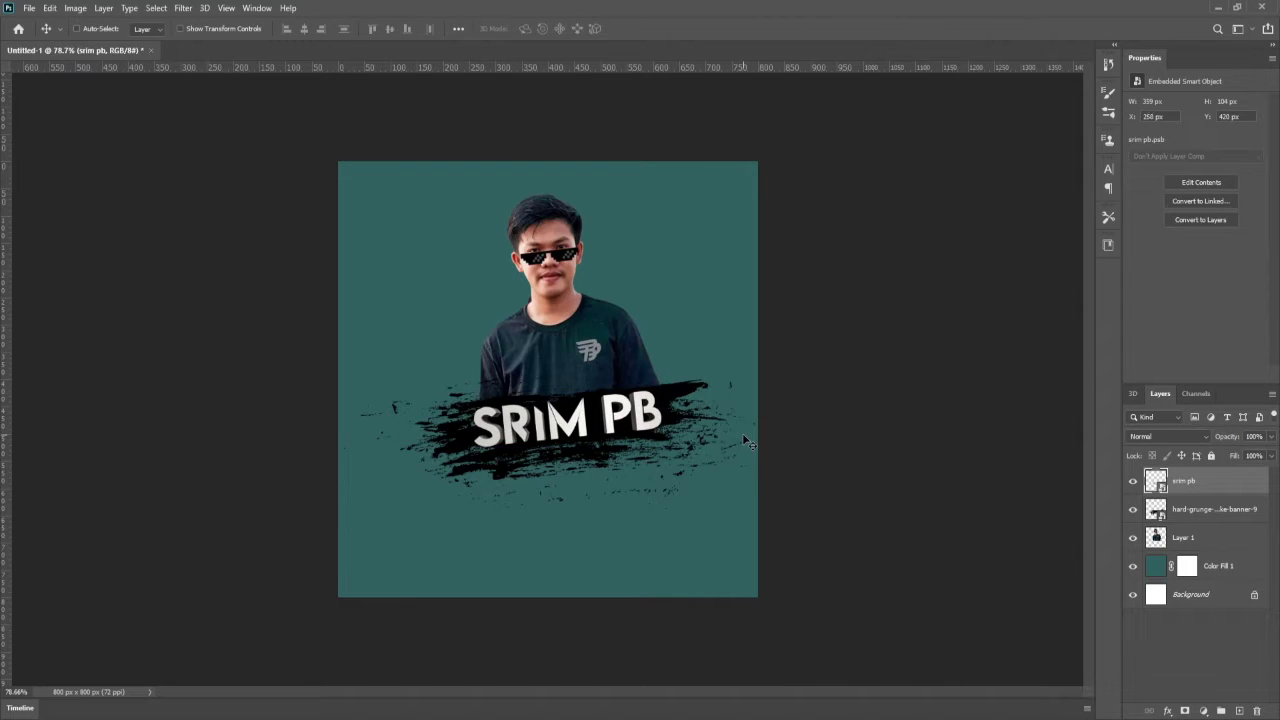
left_click(1192, 510)
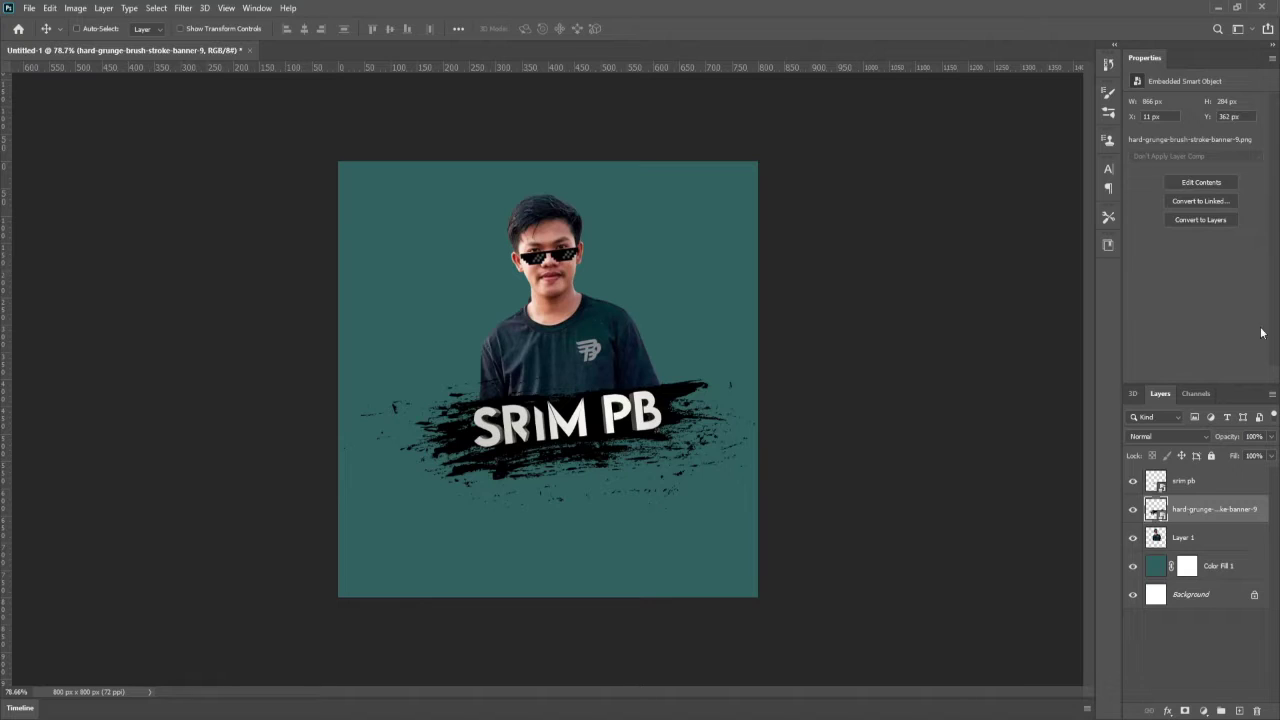
left_click(1225, 490)
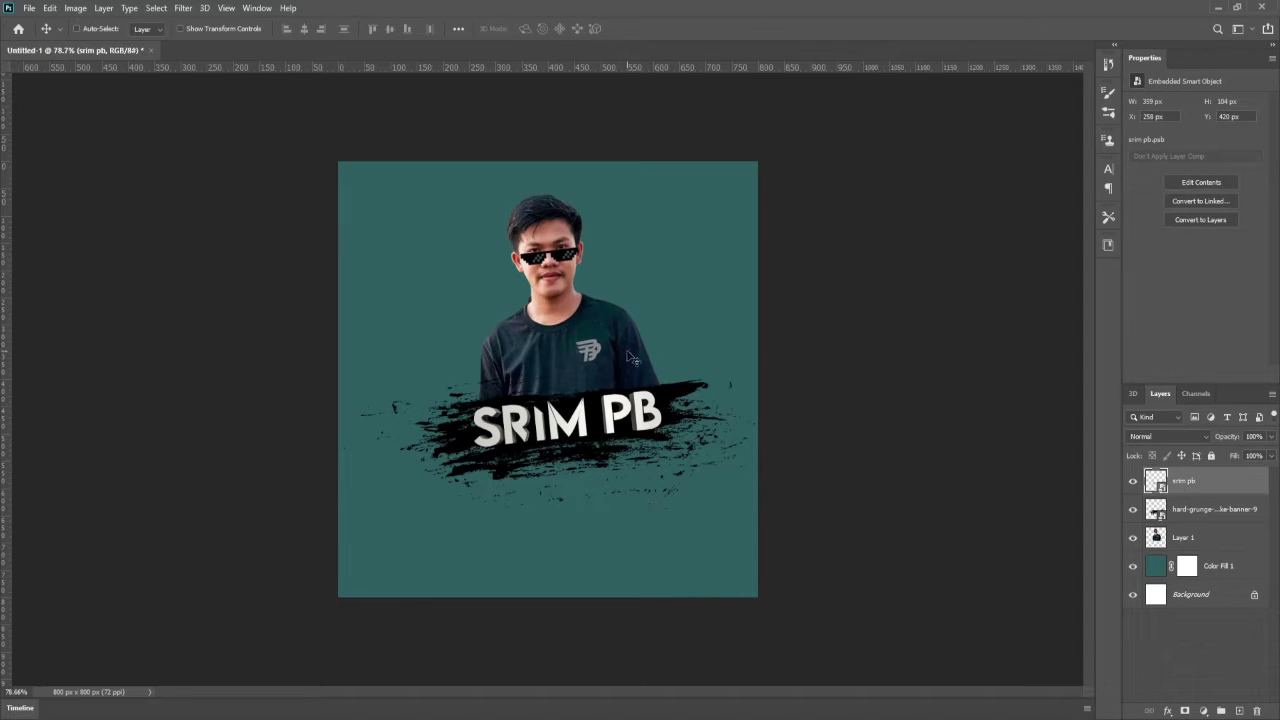
key("ctrl")
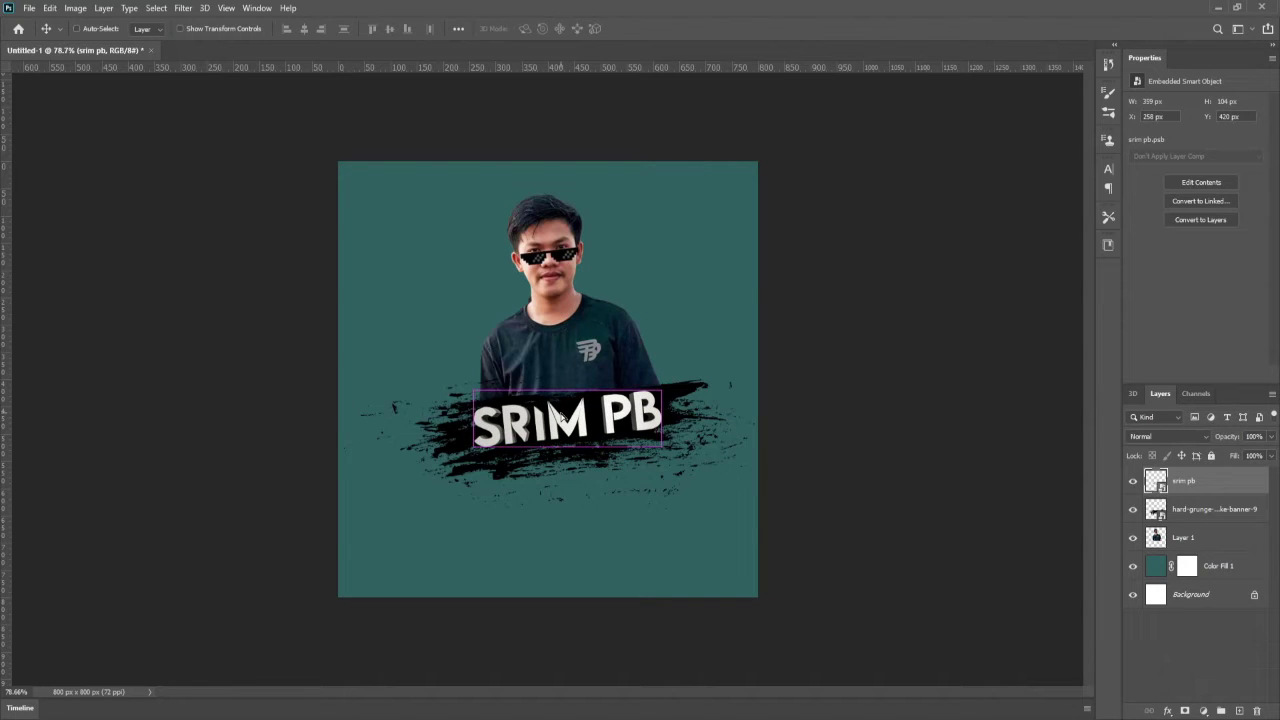
left_click_drag(560, 413, 635, 417)
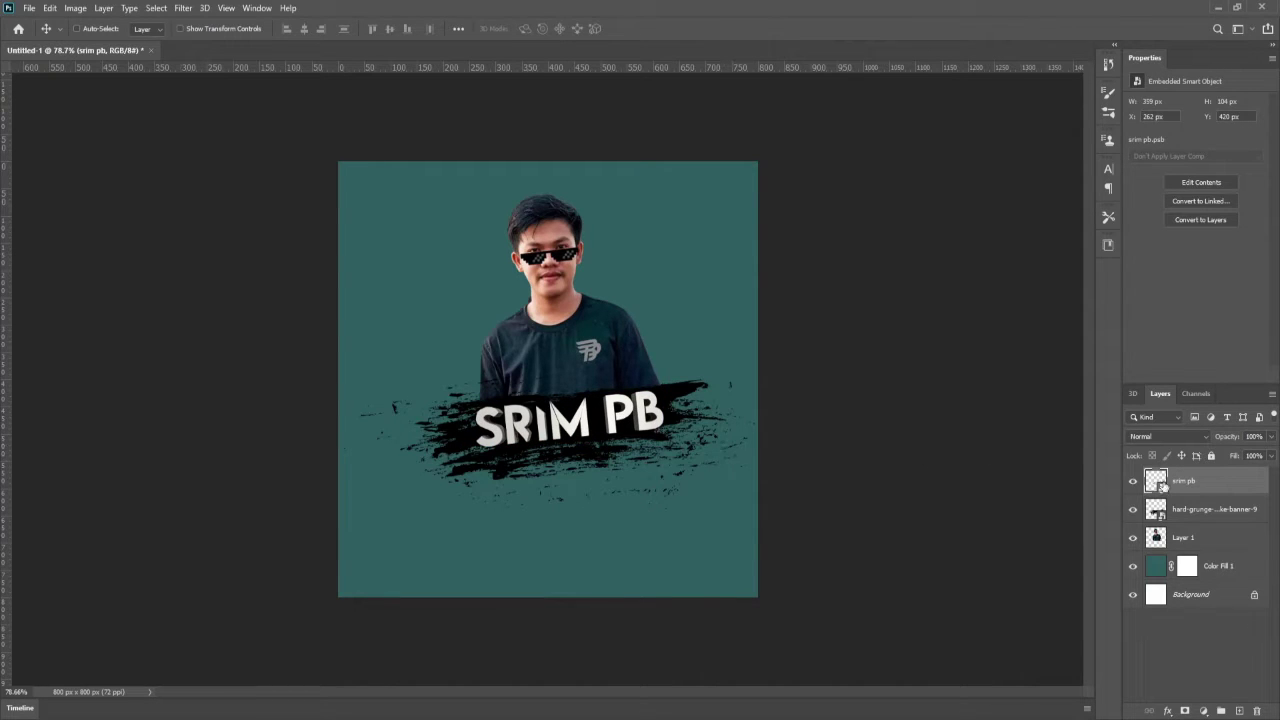
Shrink the grunge brush stroke to about 72% and shift it left and up to sit behind the lettering.
left_click(1190, 508)
key("ctrl+t")
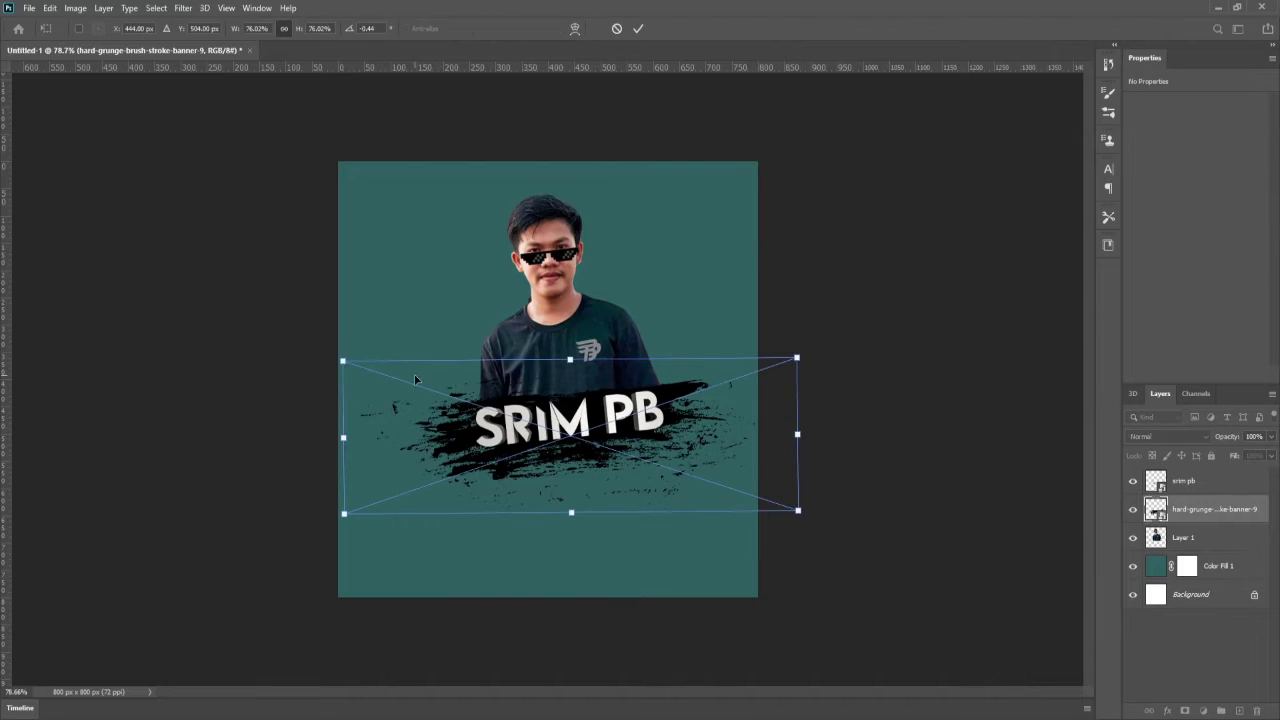
left_click_drag(342, 360, 368, 368)
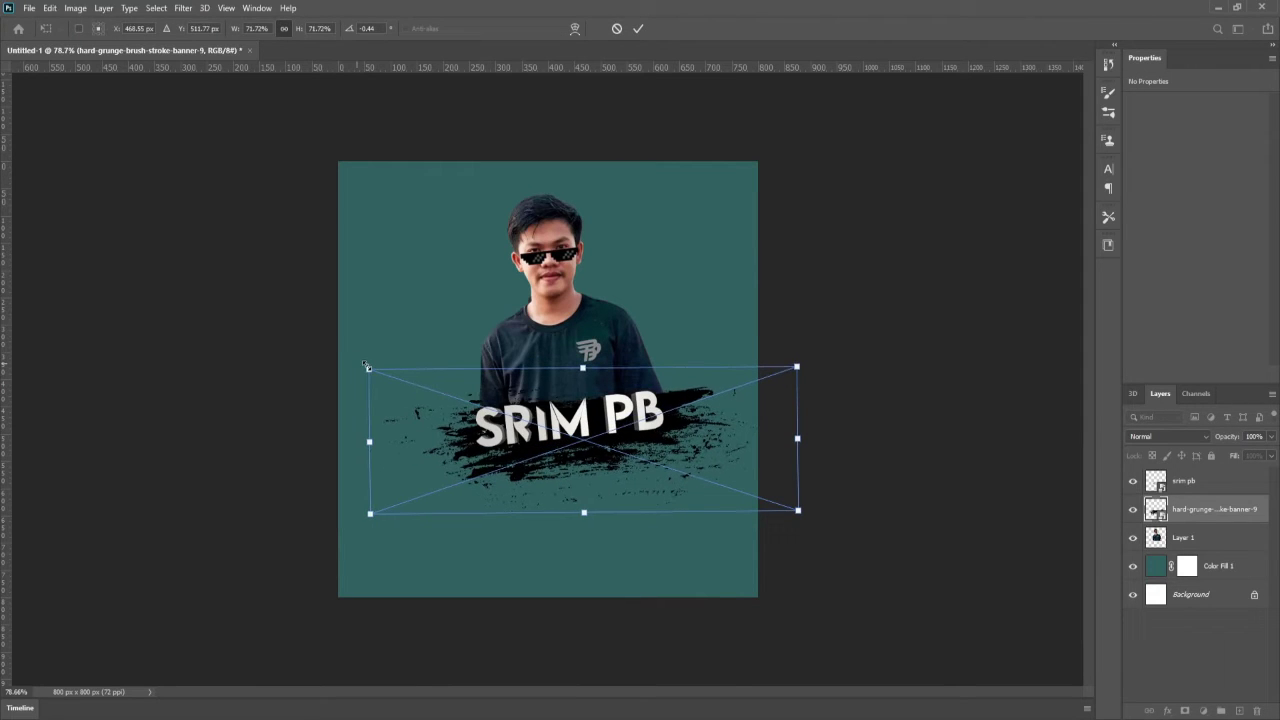
key("Return")
left_click_drag(700, 424, 668, 418)
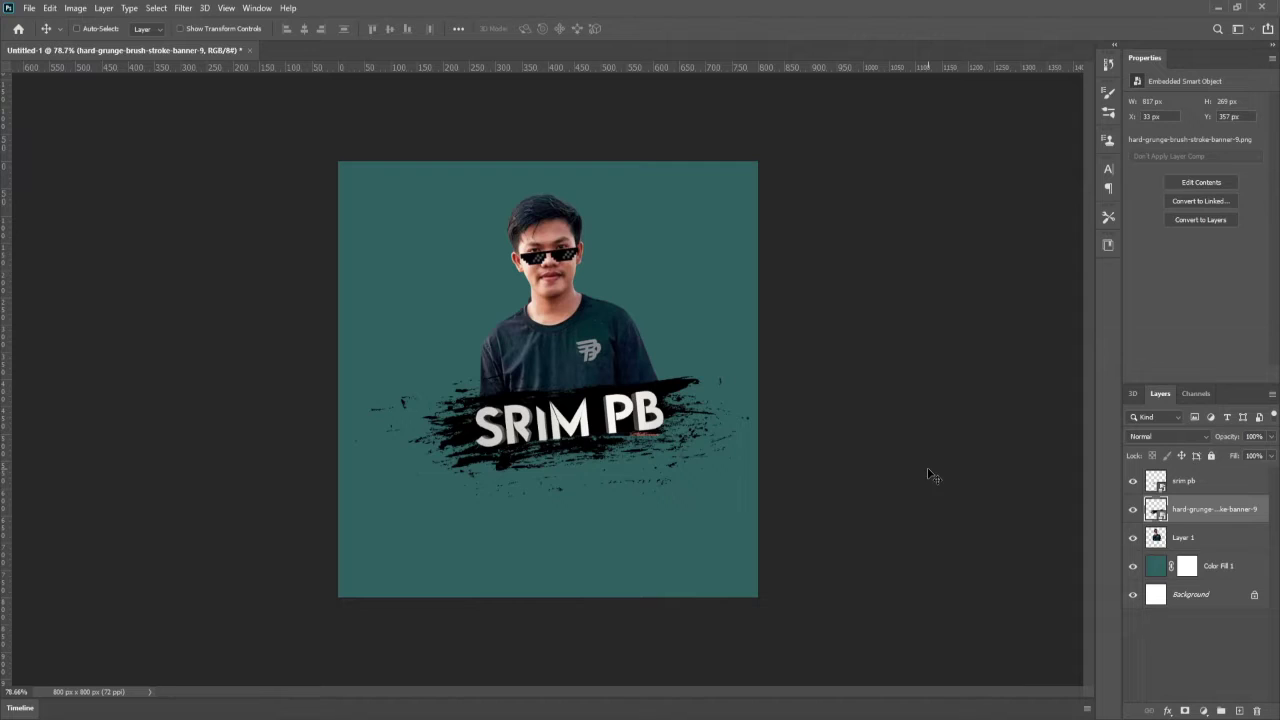
left_click_drag(596, 470, 593, 468)
left_click(1204, 483)
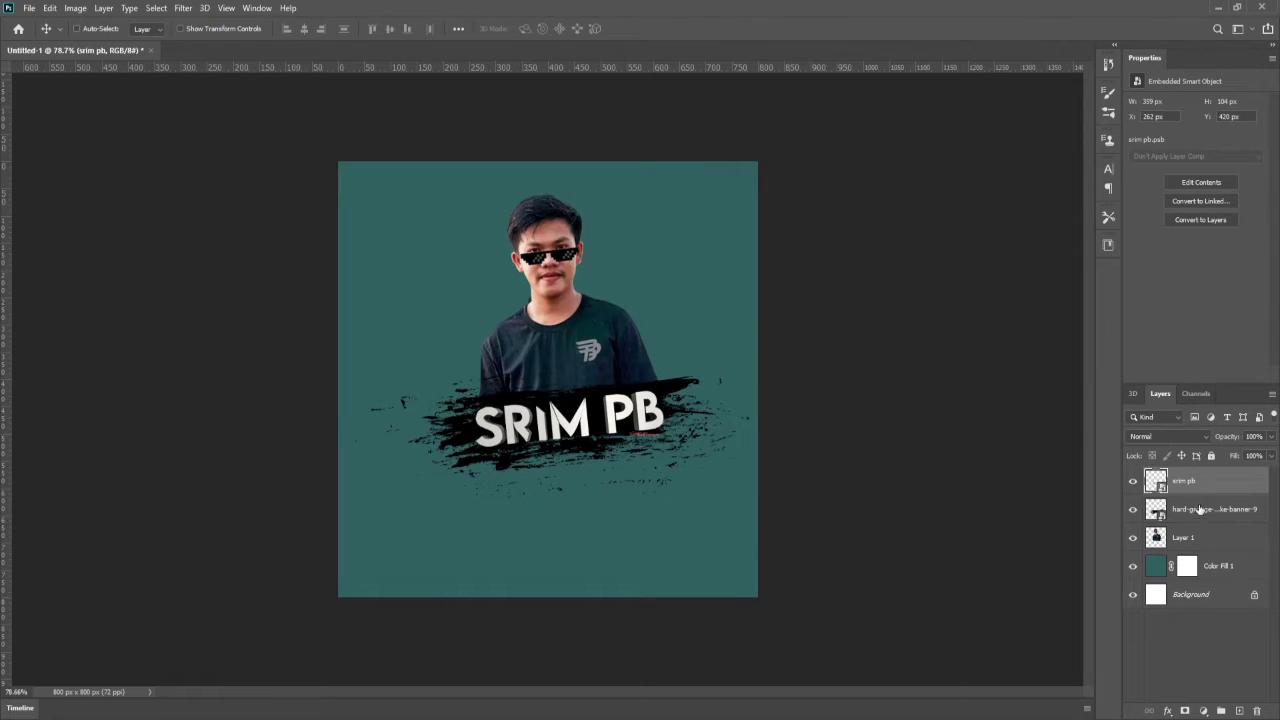
left_click(1198, 512)
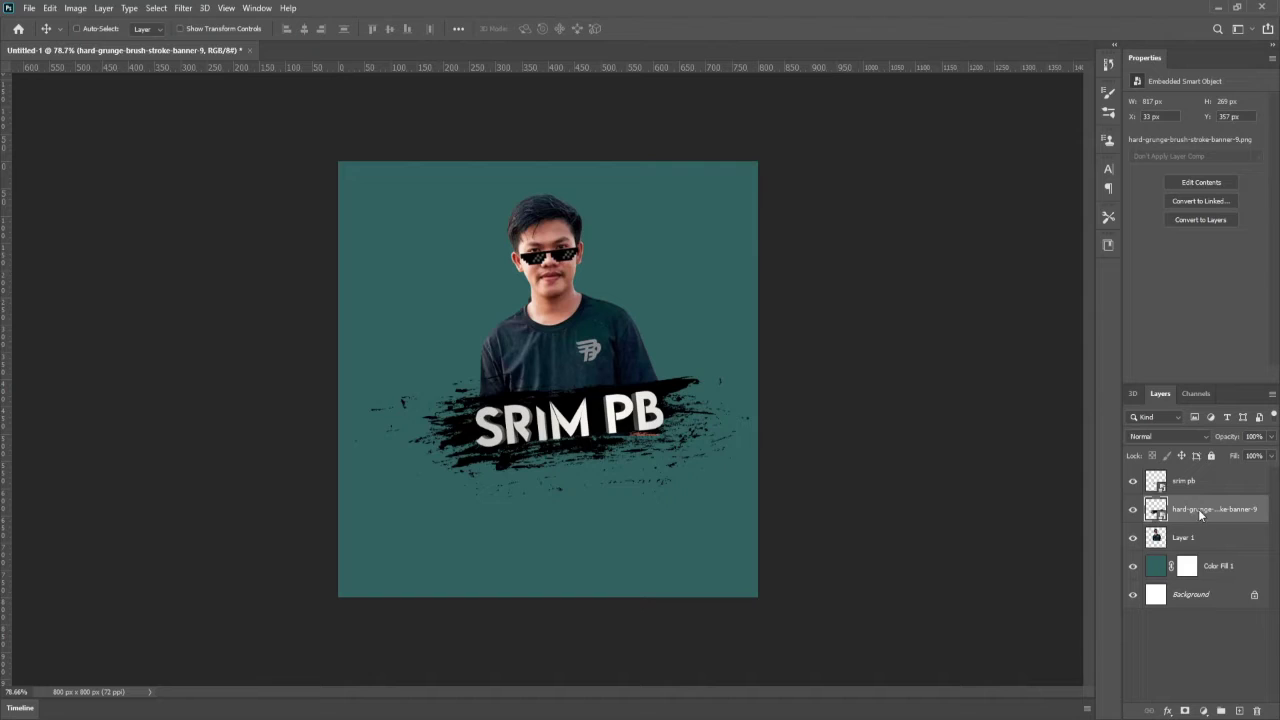
Add a Color Overlay effect to the grunge brush stroke layer and recolour it to a muted brick red.
key("ctrl+u")
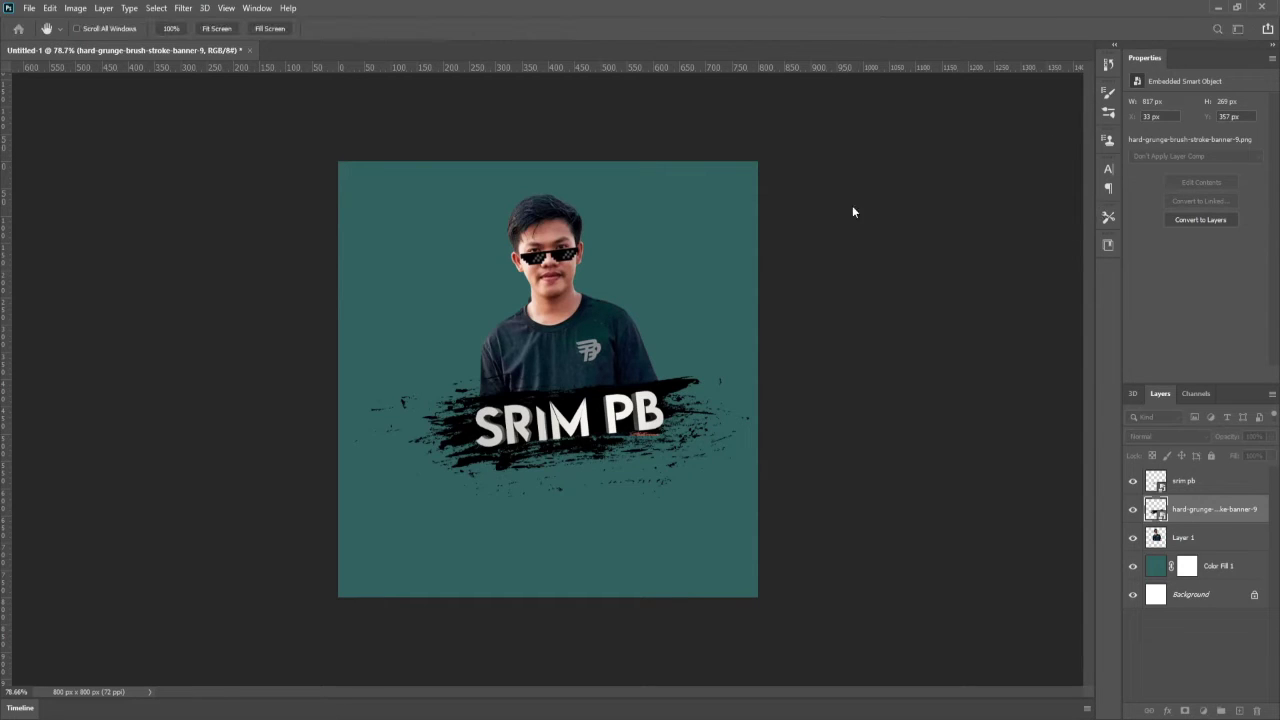
left_click(795, 277)
left_click(1081, 145)
left_click(1076, 279)
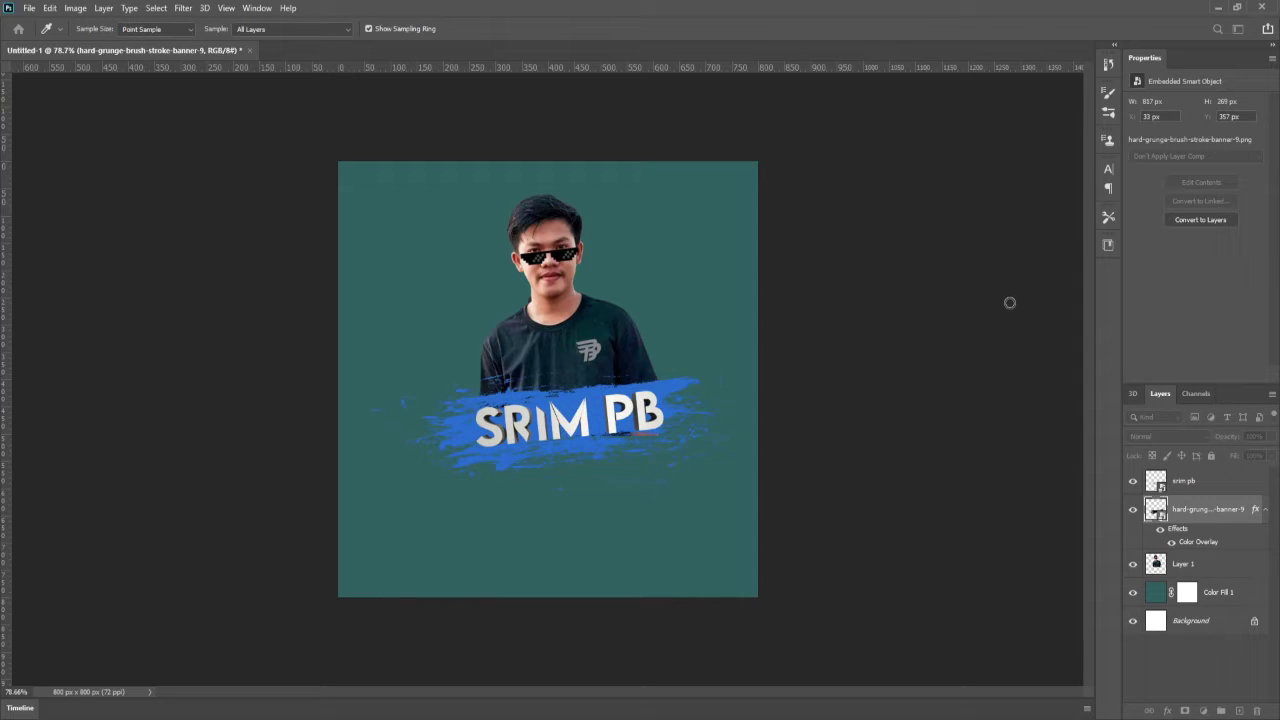
left_click(974, 296)
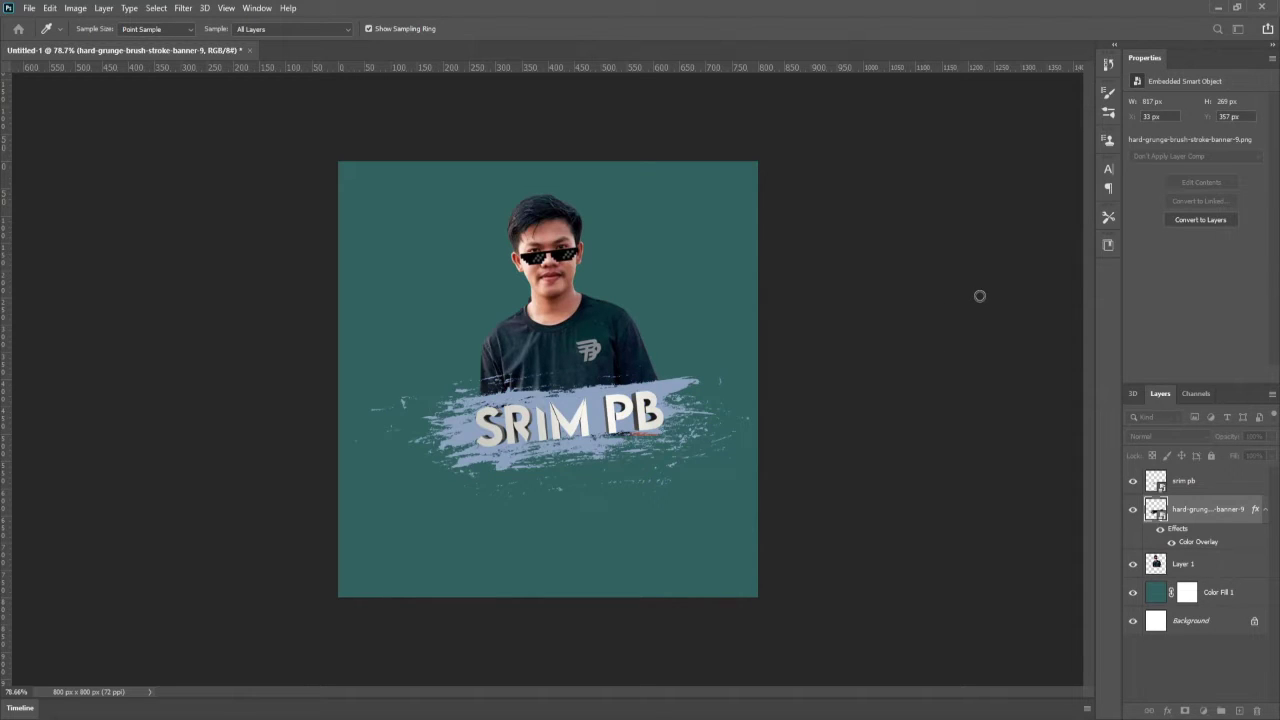
left_click(951, 321)
left_click(974, 329)
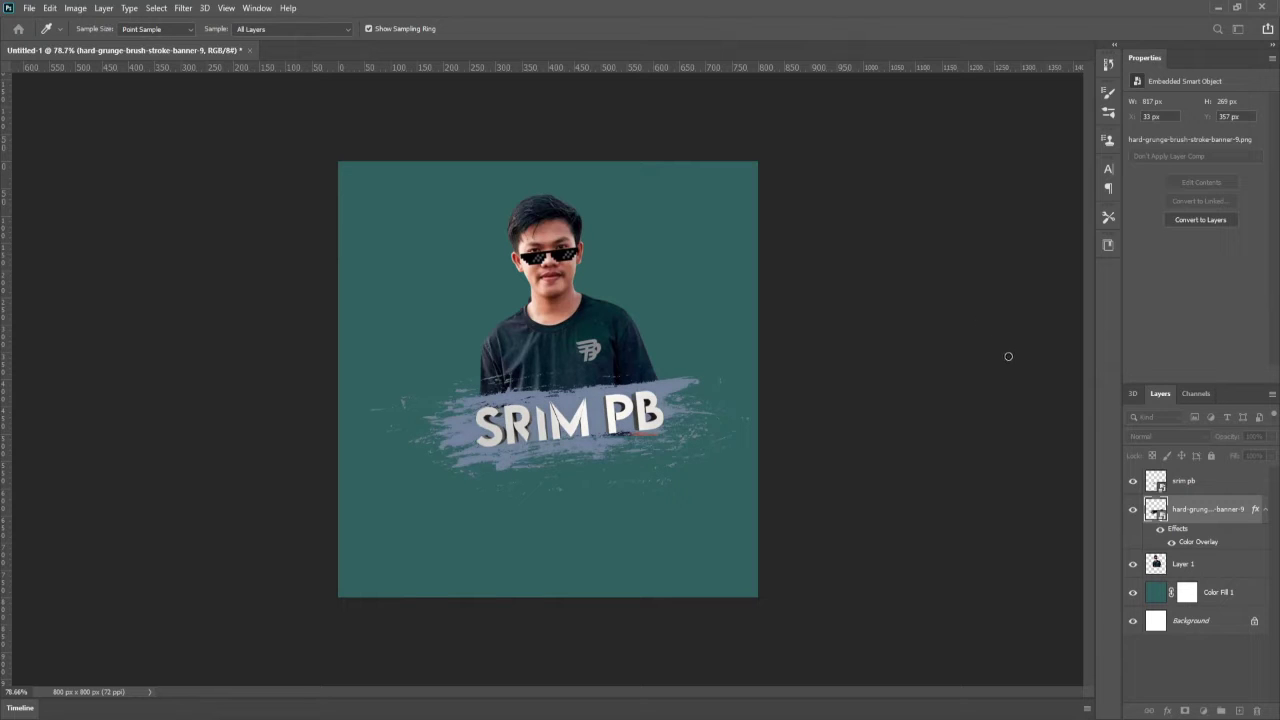
left_click(1008, 356)
left_click(1009, 337)
left_click(728, 280)
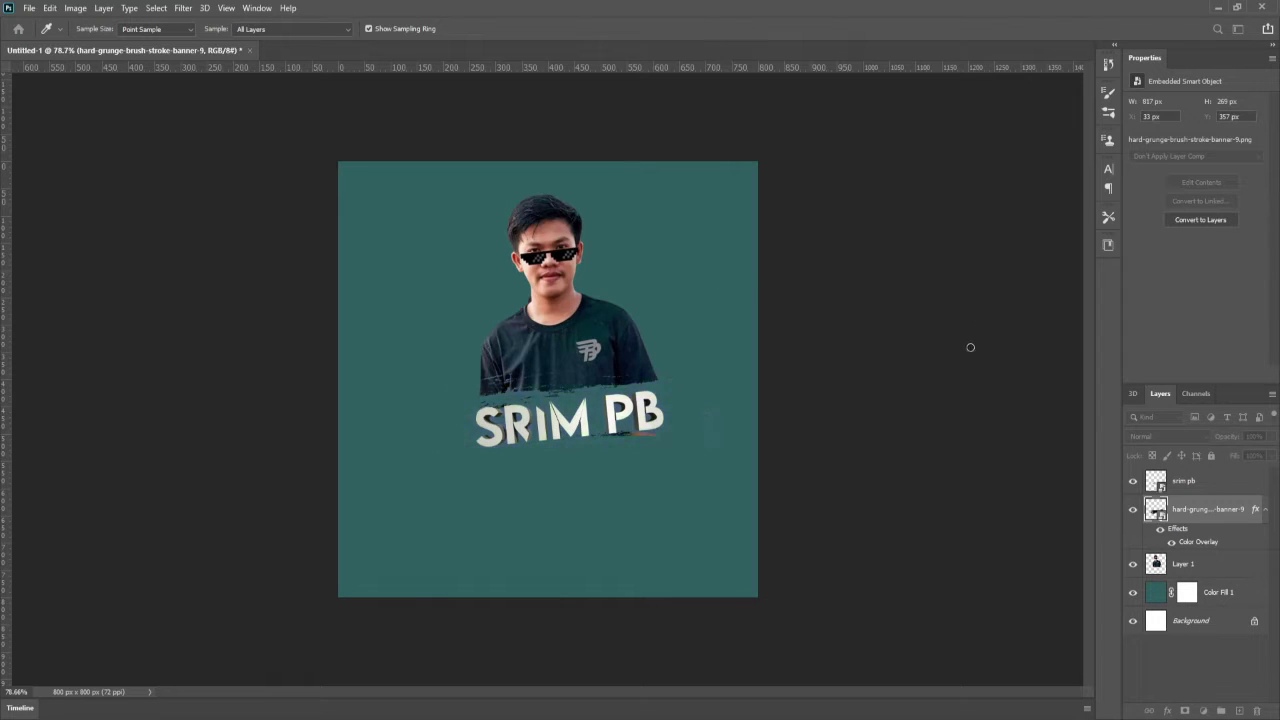
left_click(971, 347)
left_click(962, 362)
left_click(967, 346)
left_click(1105, 349)
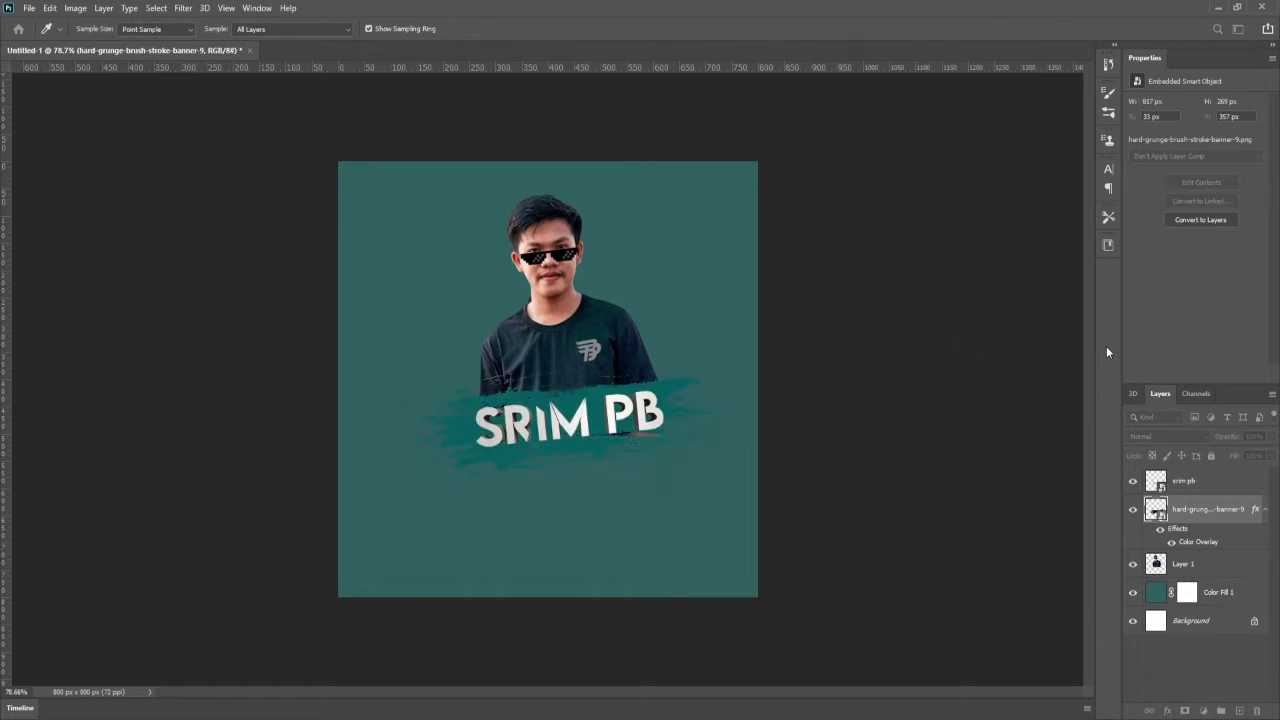
left_click(961, 357)
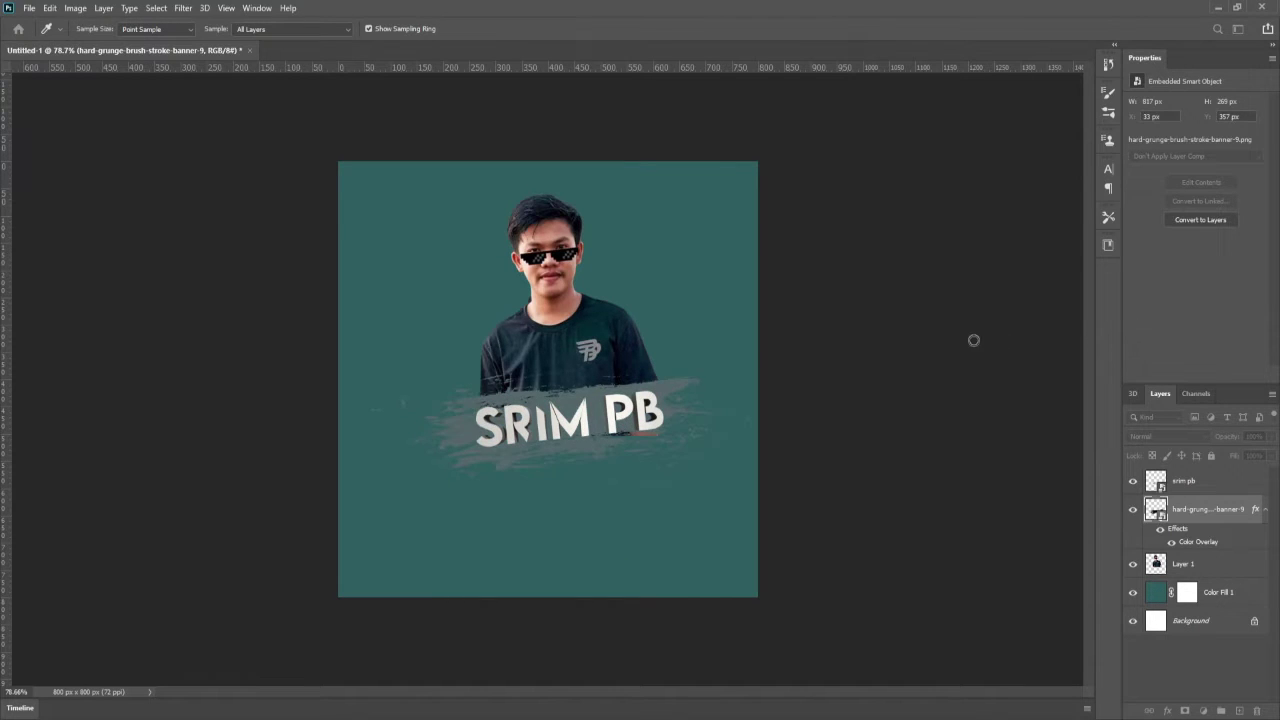
left_click(973, 341)
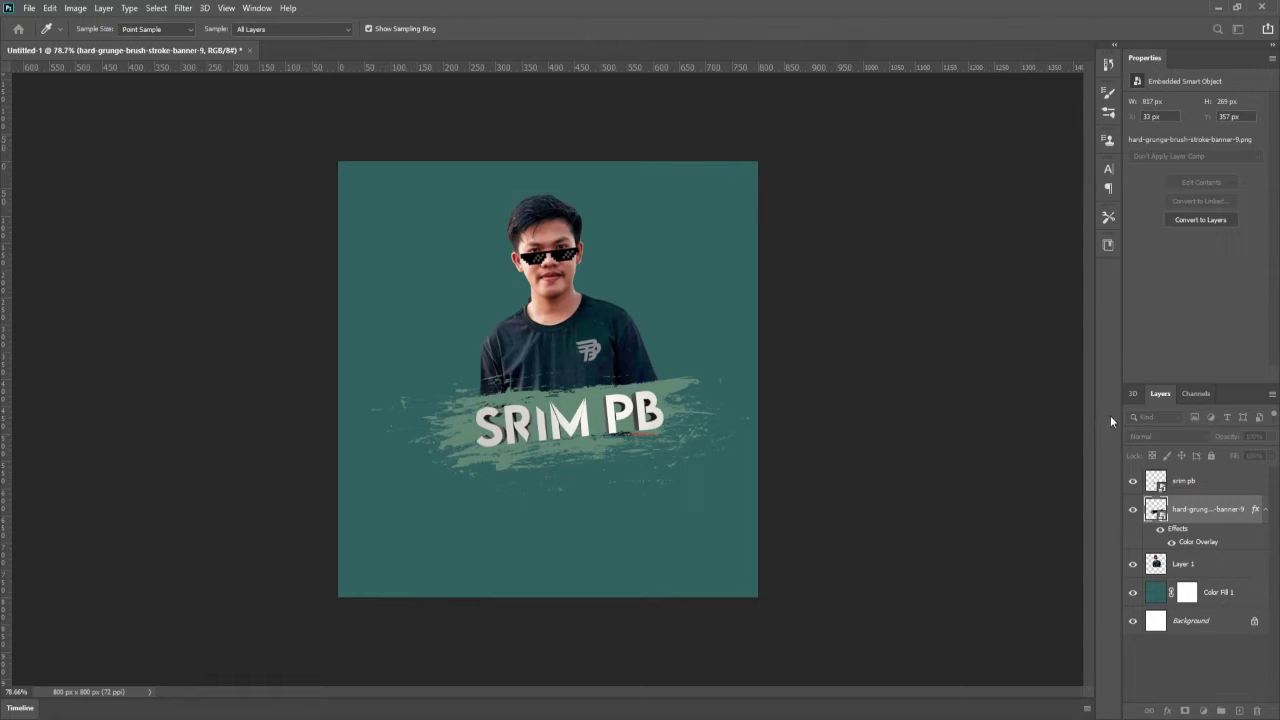
left_click(1112, 316)
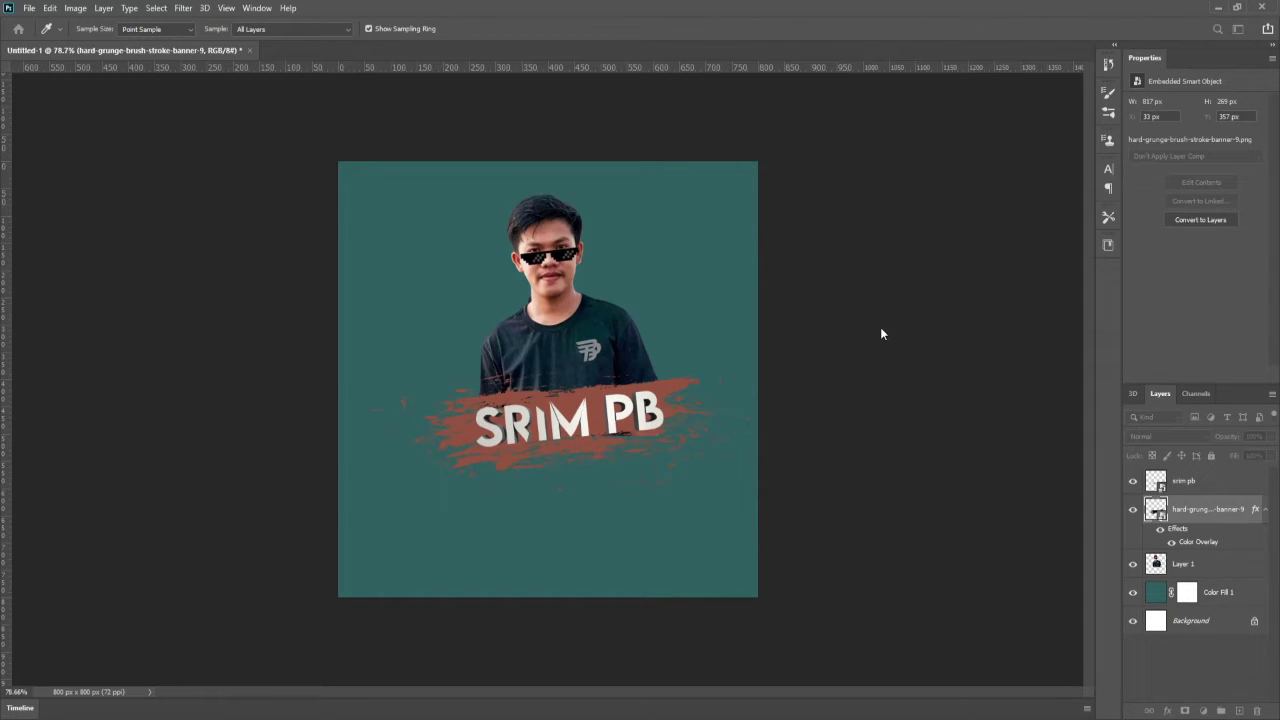
Shift the SRIM PB lettering slightly up and left on the brush stroke, to X 257 px and Y 411 px, rotated about -5.67°.
key("v")
scroll(596, 434, "up", 4)
scroll(597, 430, "down", 6)
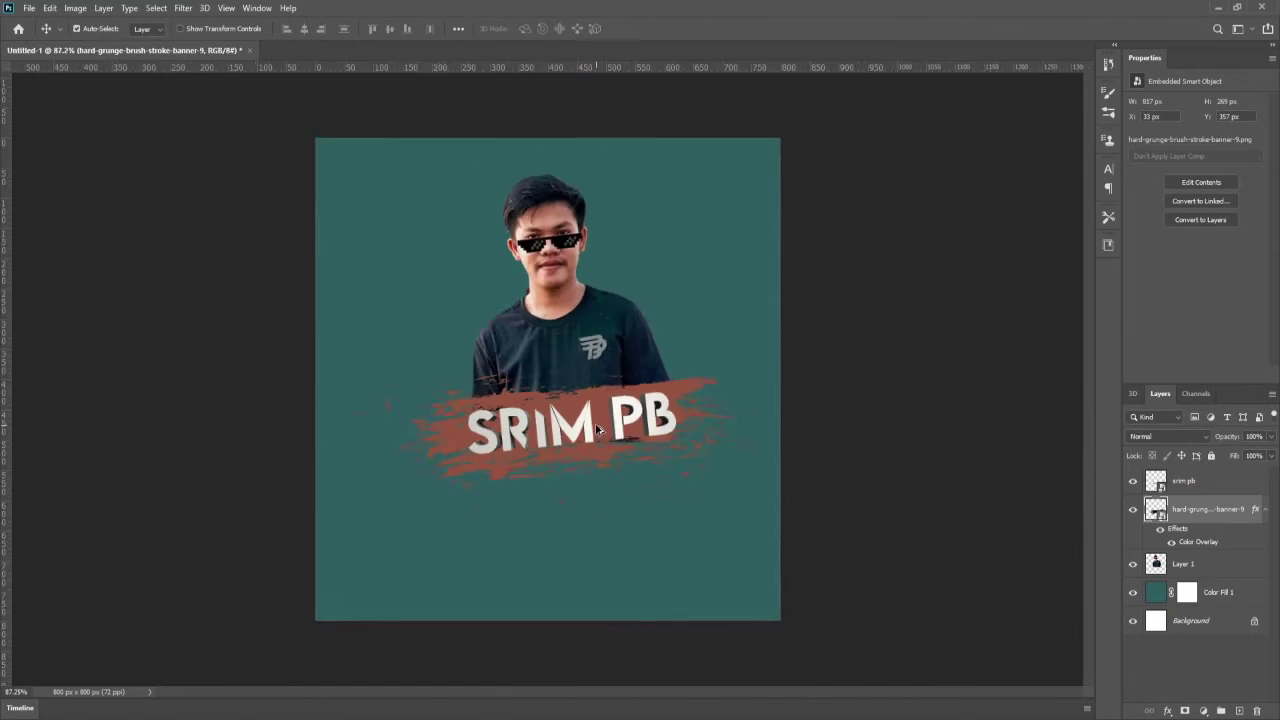
scroll(597, 422, "up", 3)
mouse_move(625, 423)
left_mouse_down()
mouse_move(606, 423)
mouse_move(640, 414)
mouse_move(637, 427)
left_mouse_up()
left_click(1200, 481)
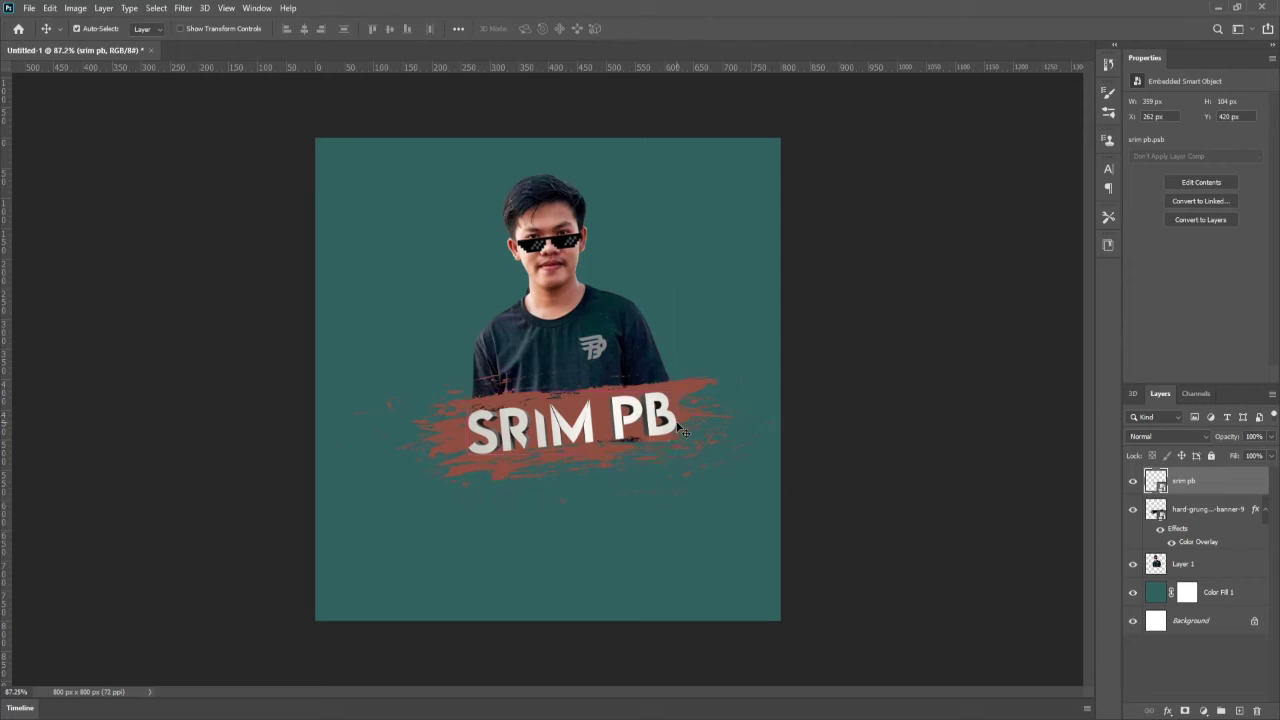
key("ctrl+t")
left_click_drag(714, 430, 714, 424)
left_click_drag(632, 414, 629, 408)
left_click_drag(710, 413, 711, 419)
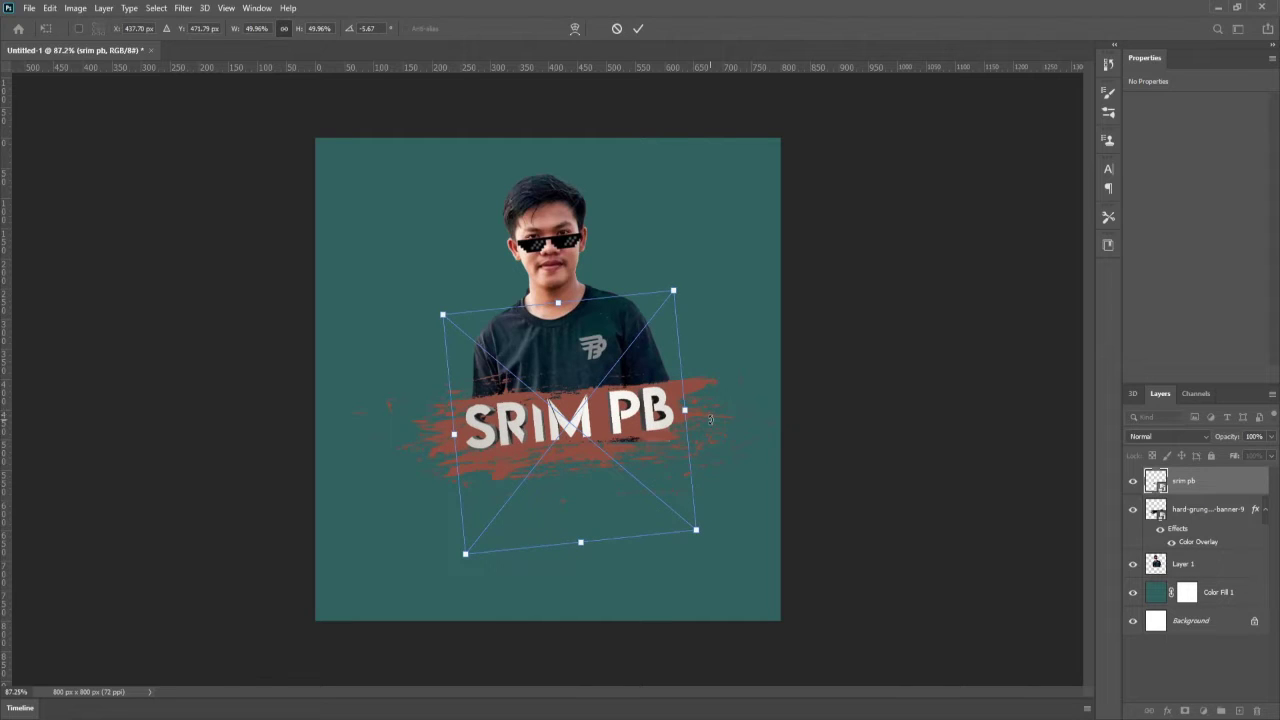
key("Return")
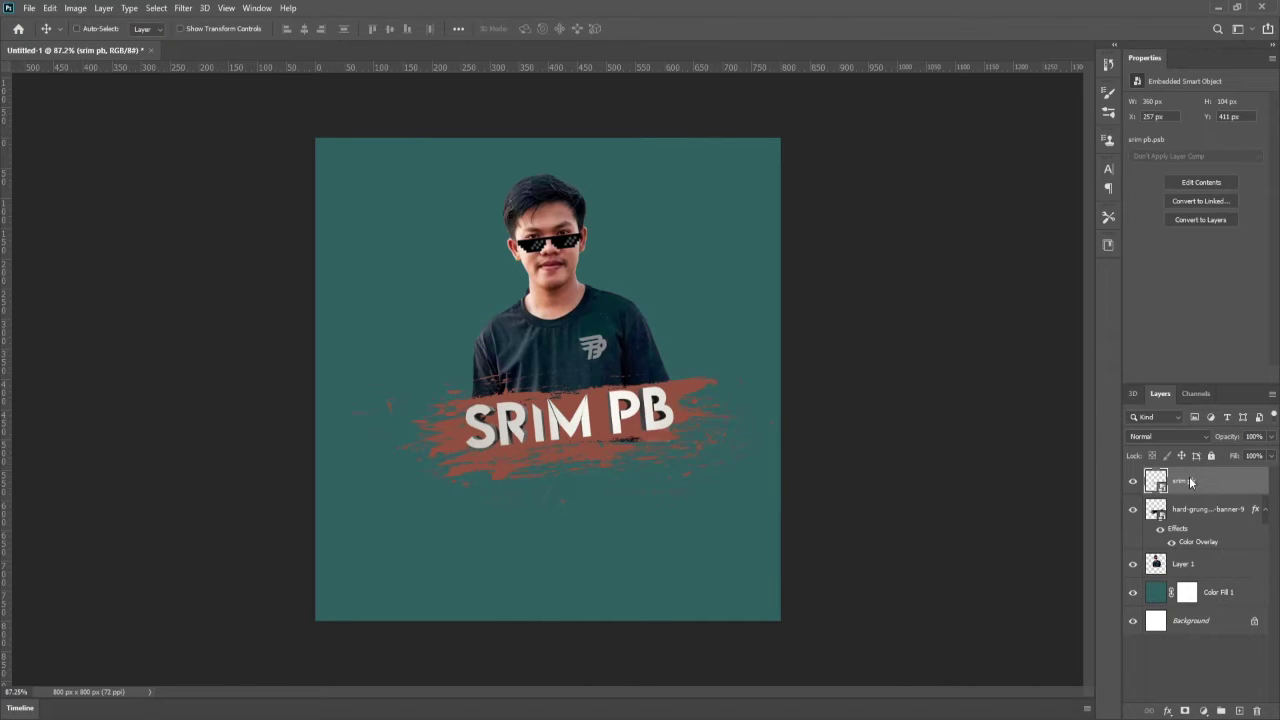
Add a Drop Shadow effect to the SRIM PB lettering and adjust it to fall below the letters.
double_click(1222, 482)
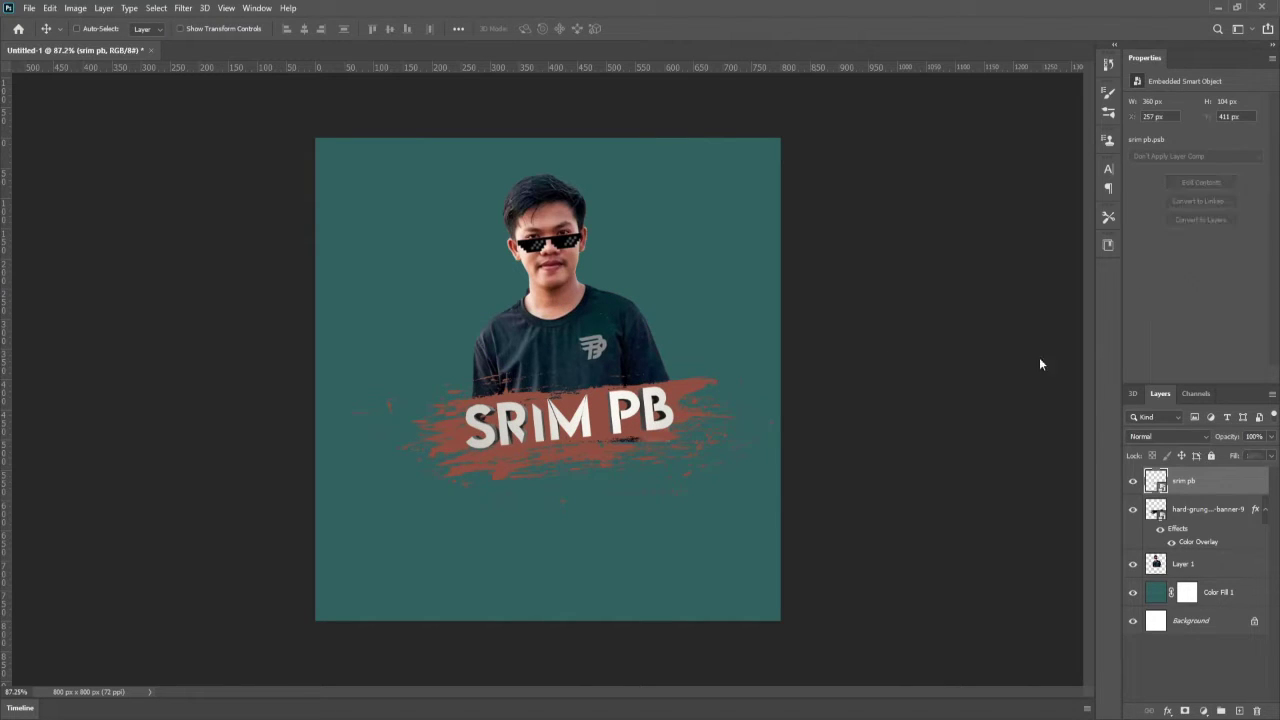
left_click(786, 350)
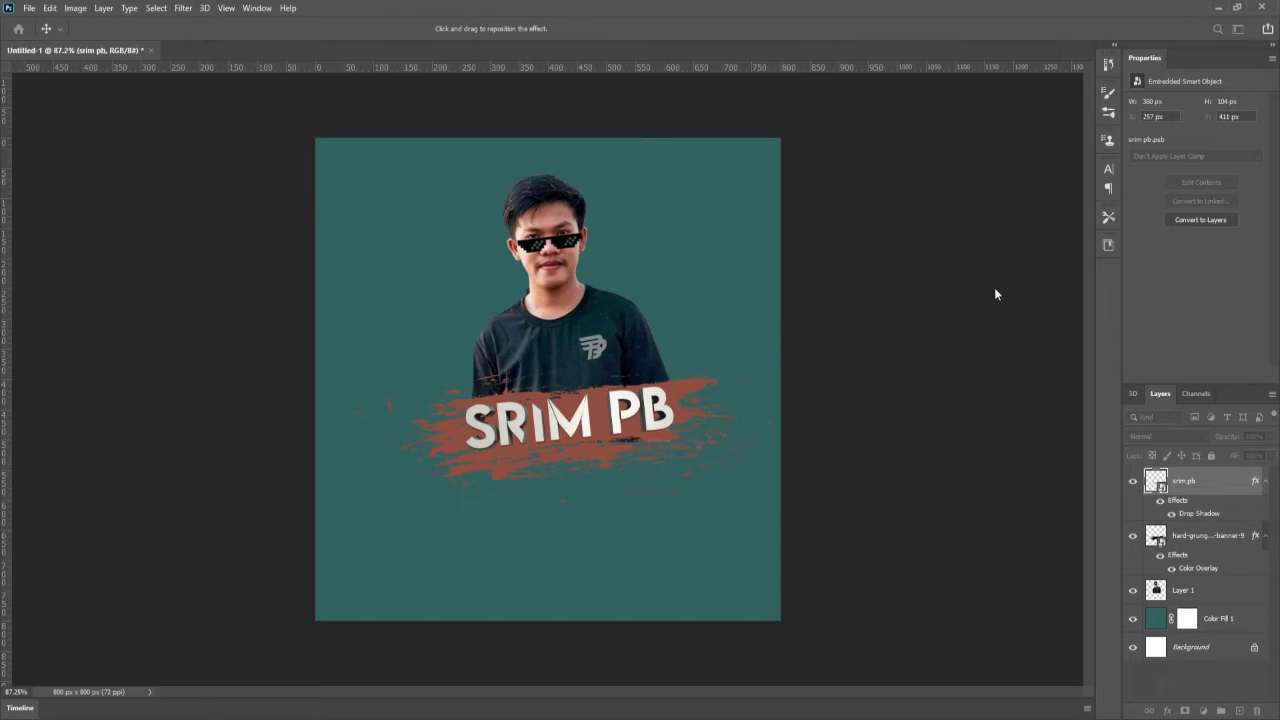
left_click_drag(989, 233, 999, 233)
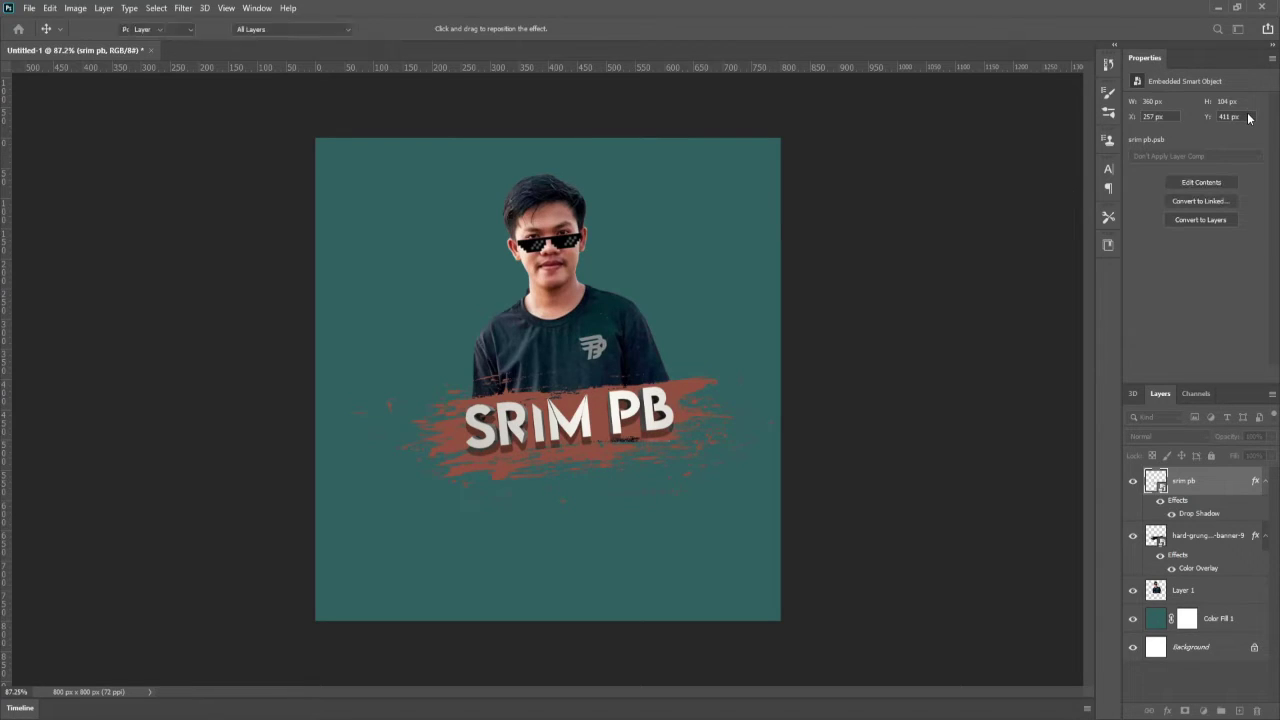
Examine the drop shadow on the SRIM PB lettering up close and at a distance.
scroll(601, 451, "up", 3)
scroll(600, 447, "down", 10)
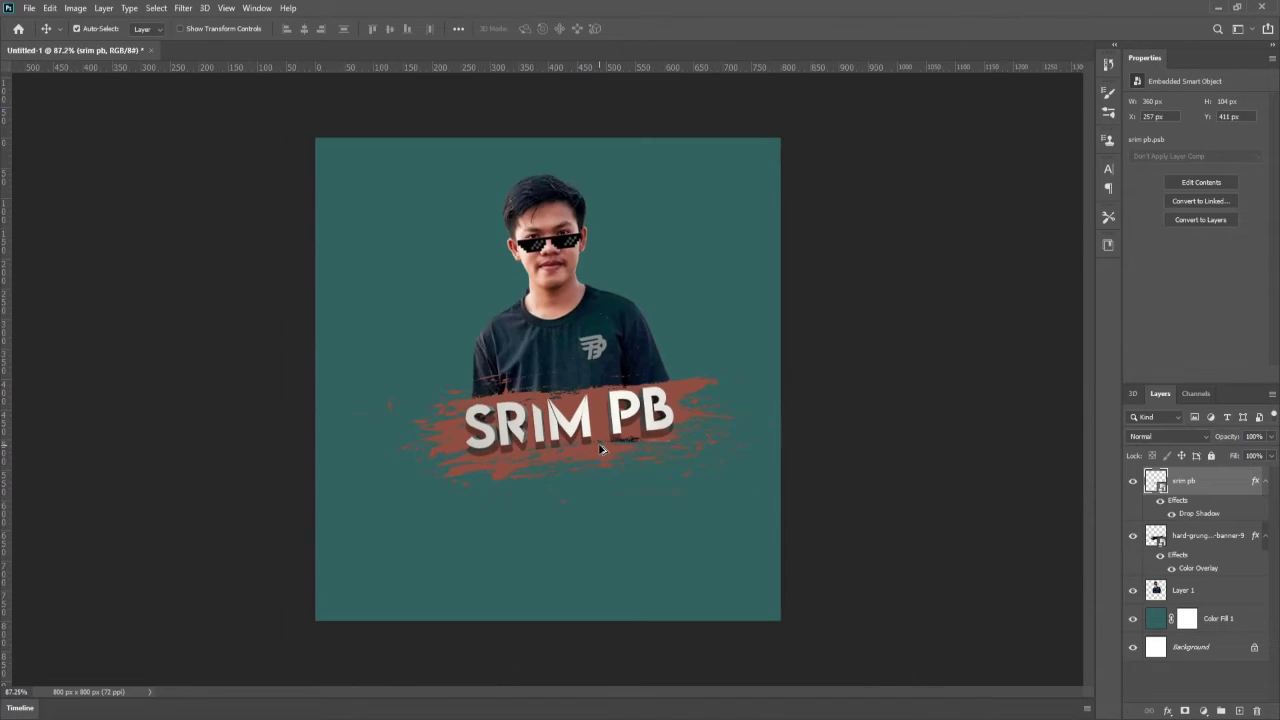
scroll(600, 447, "up", 5)
scroll(600, 450, "up", 2)
scroll(600, 450, "down", 3)
scroll(600, 450, "up", 3)
scroll(601, 449, "down", 3)
scroll(600, 450, "down", 1)
scroll(600, 450, "up", 2)
Duplicate the SRIM PB lettering layer beneath the original and apply a Motion Blur filter to the copy.
key("ctrl+j")
left_click_drag(1198, 494, 1188, 577)
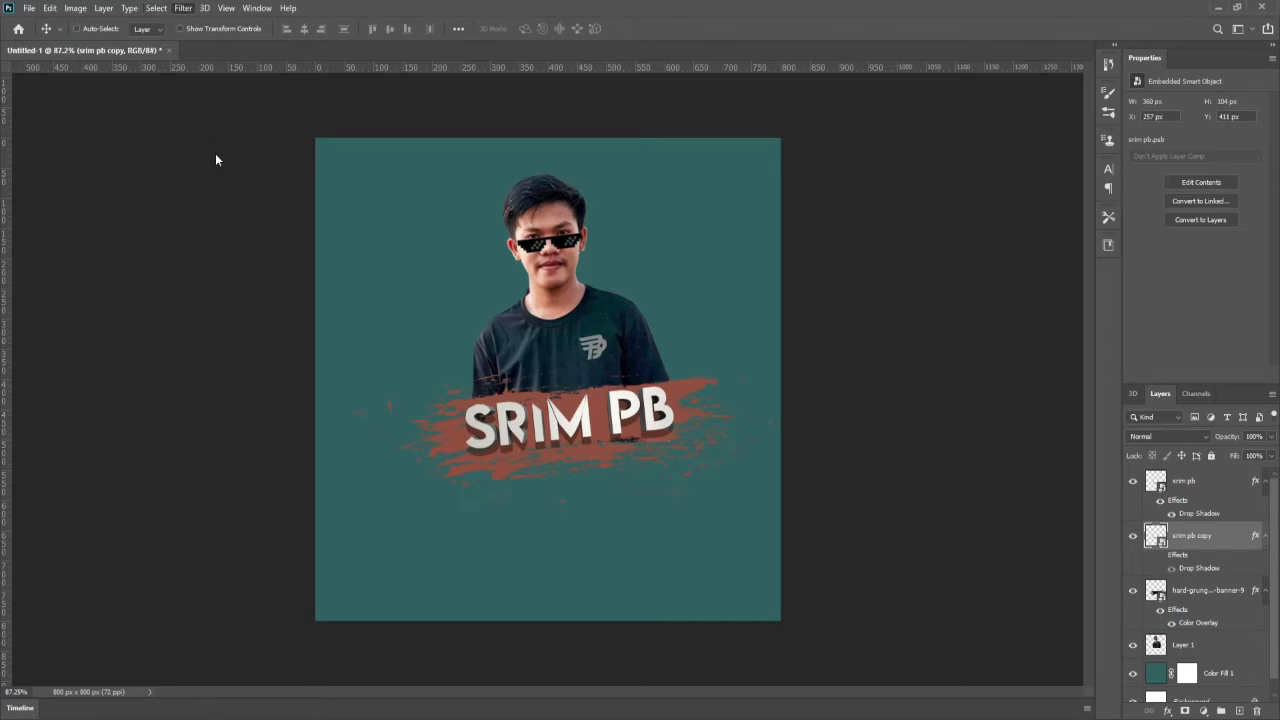
left_click(385, 238)
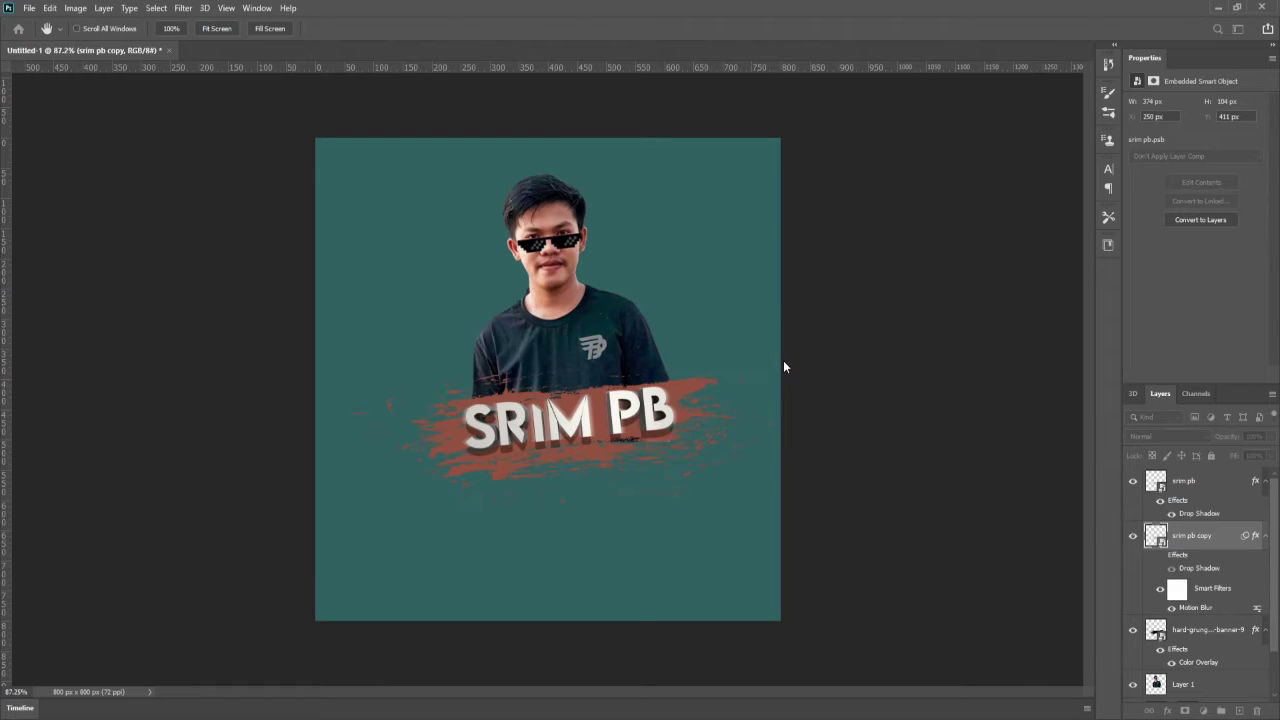
left_click(920, 145)
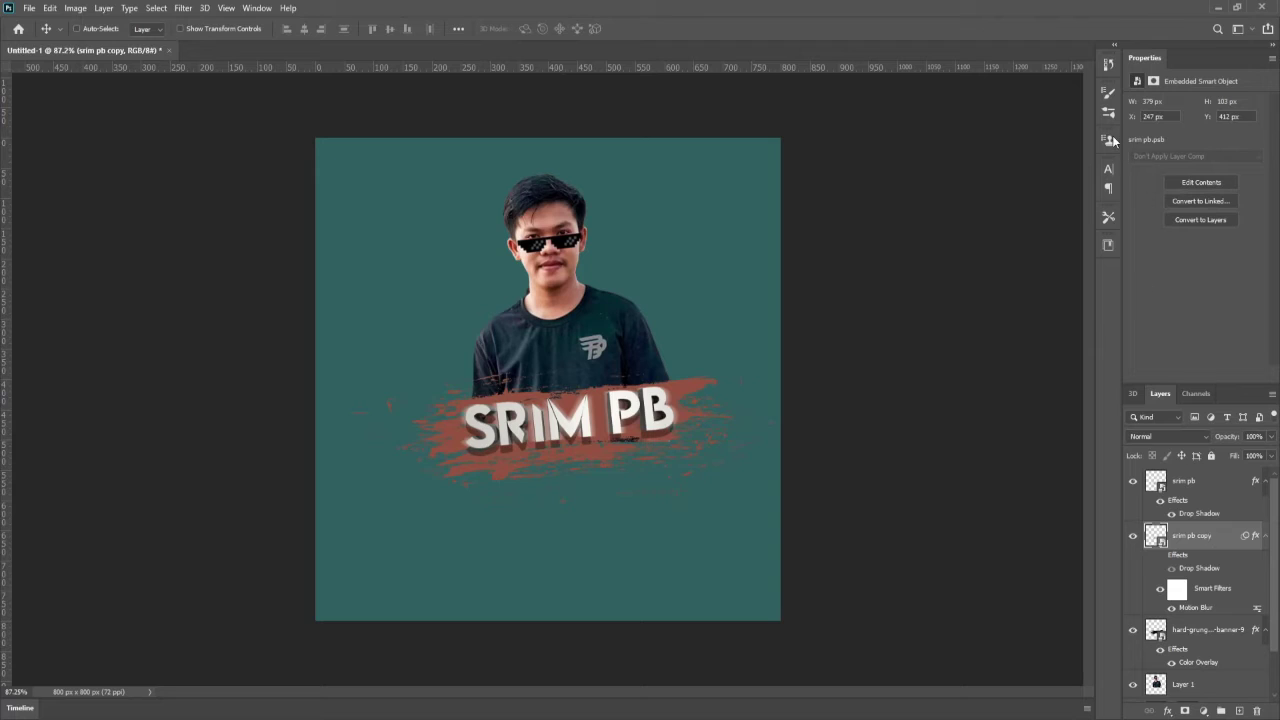
double_click(1225, 536)
left_click(784, 277)
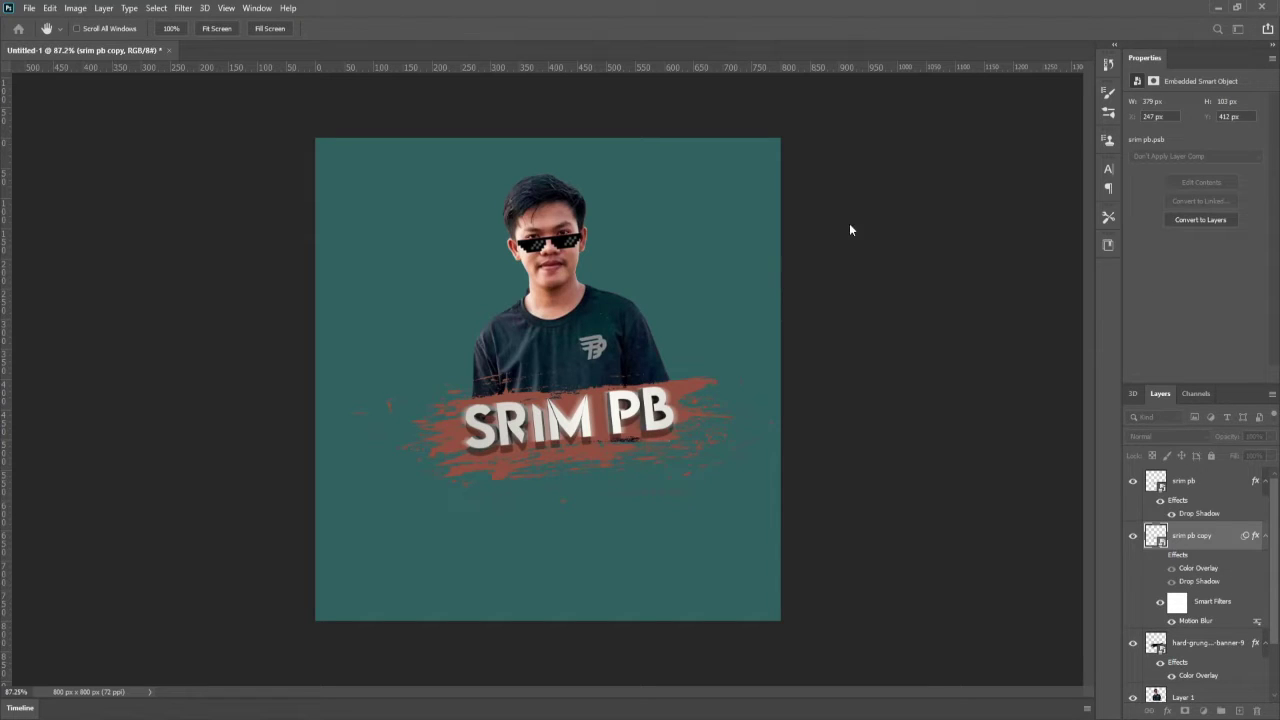
left_click(1076, 142)
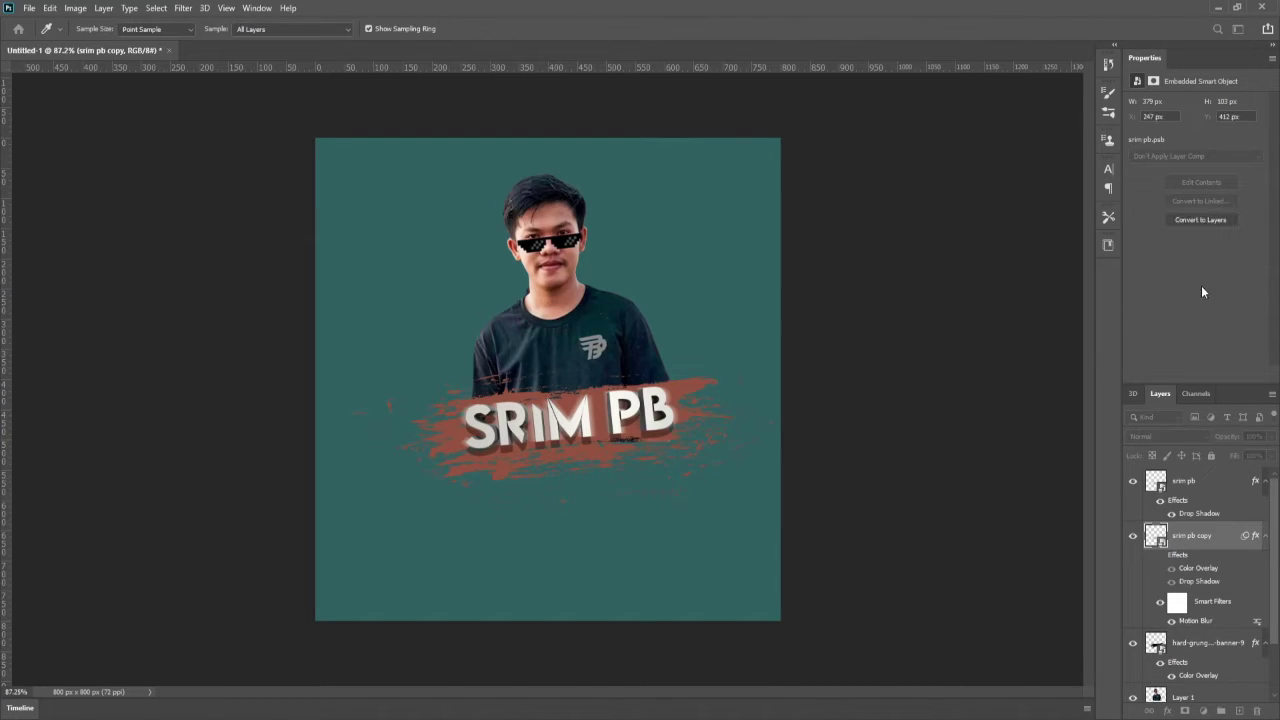
left_click(1212, 276)
left_click(1231, 142)
Turn on the layer effects of the blurred lettering copy.
left_click(1159, 557)
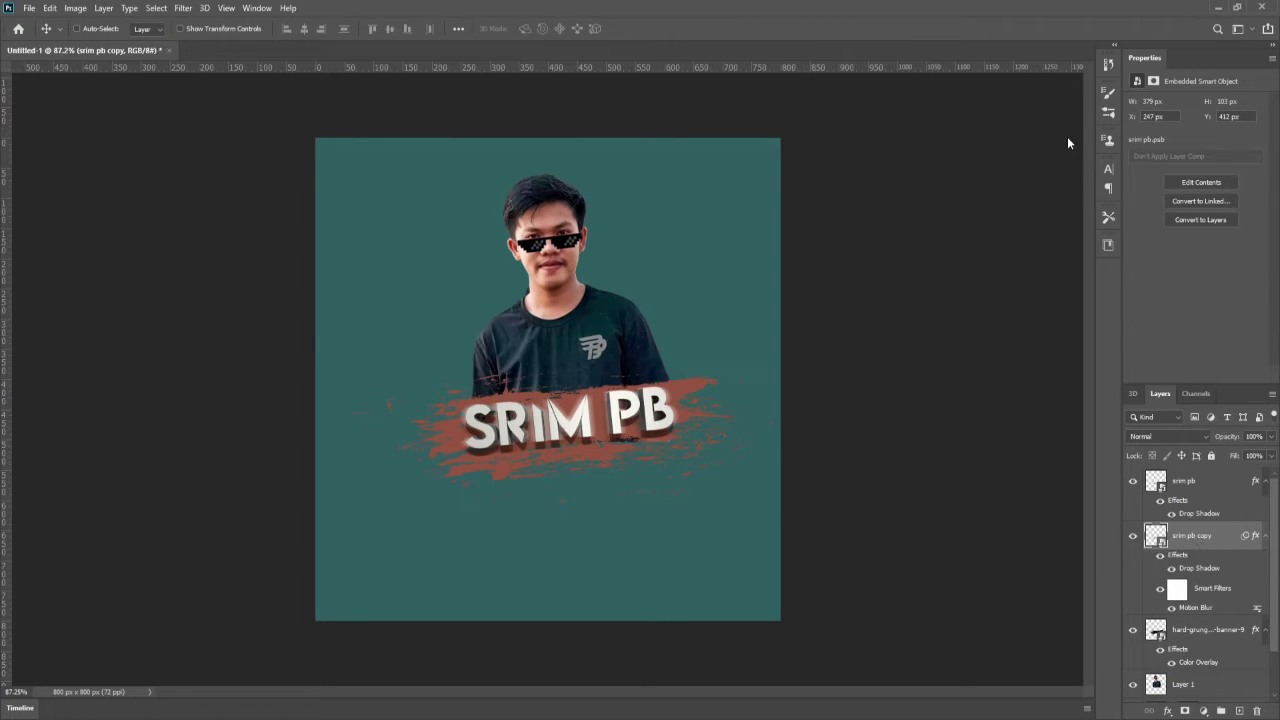
key("space")
left_click(770, 350)
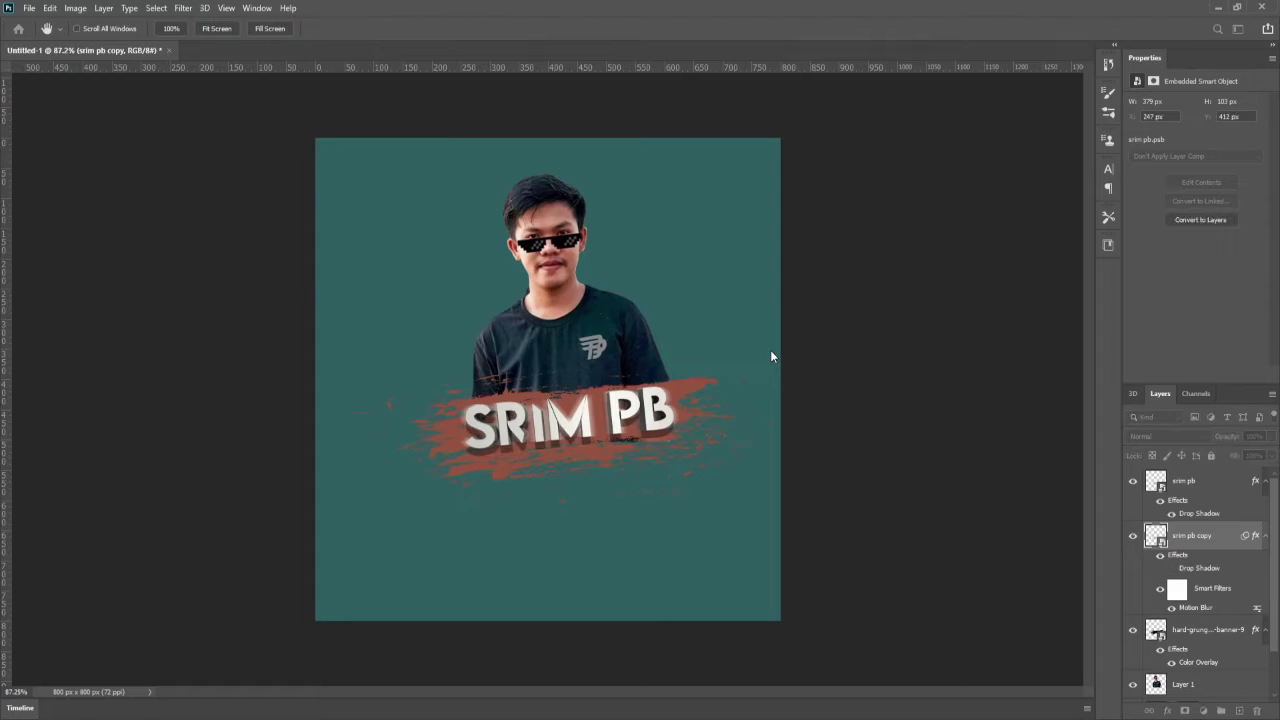
left_click(797, 276)
left_click(1080, 140)
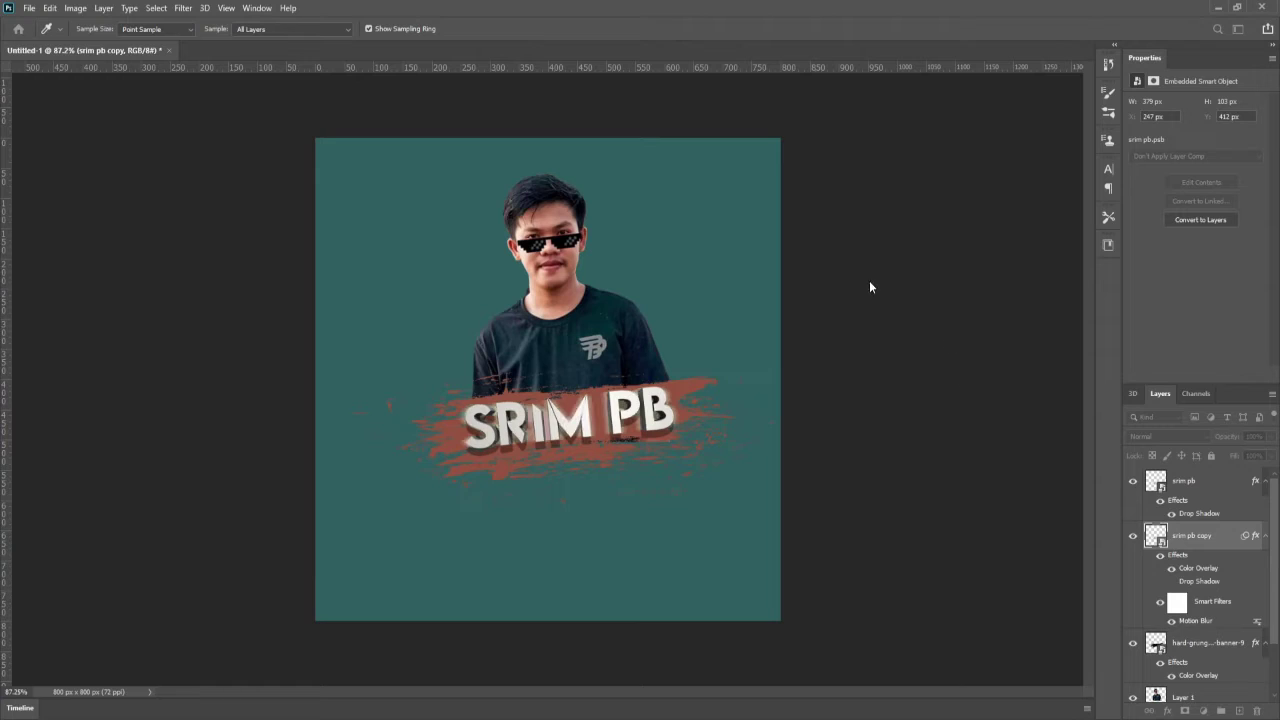
key("h")
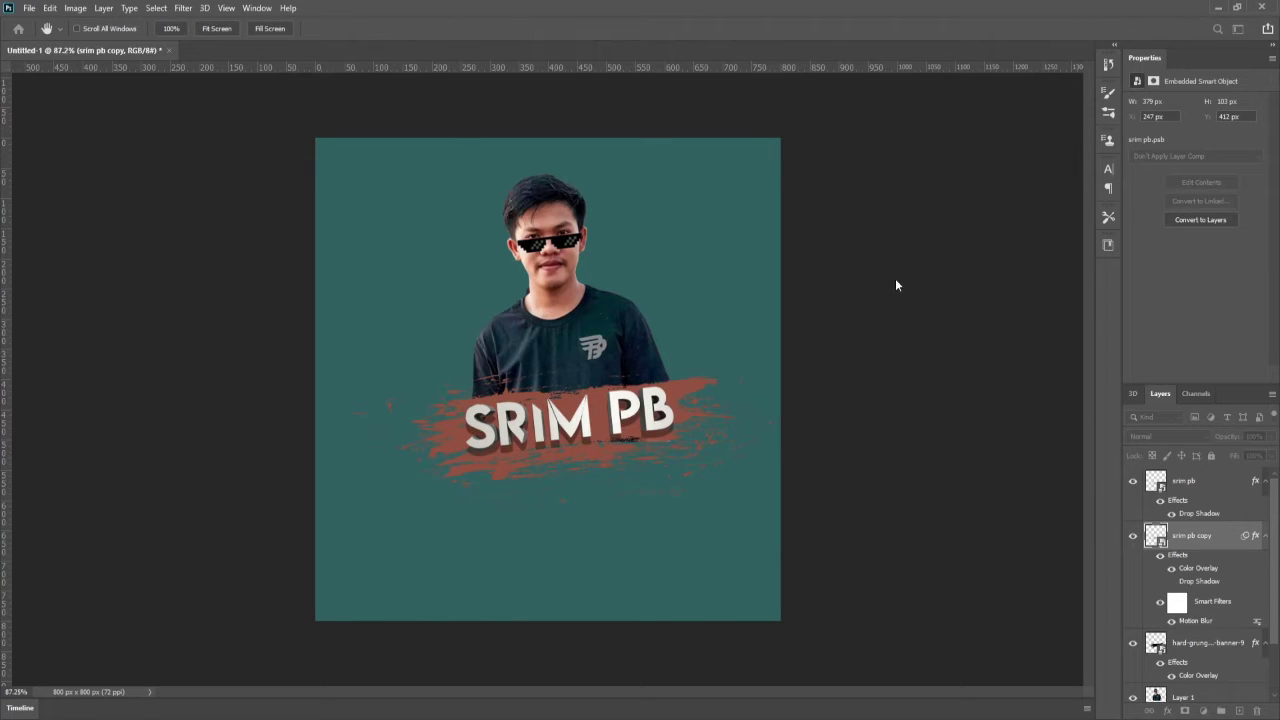
key("i")
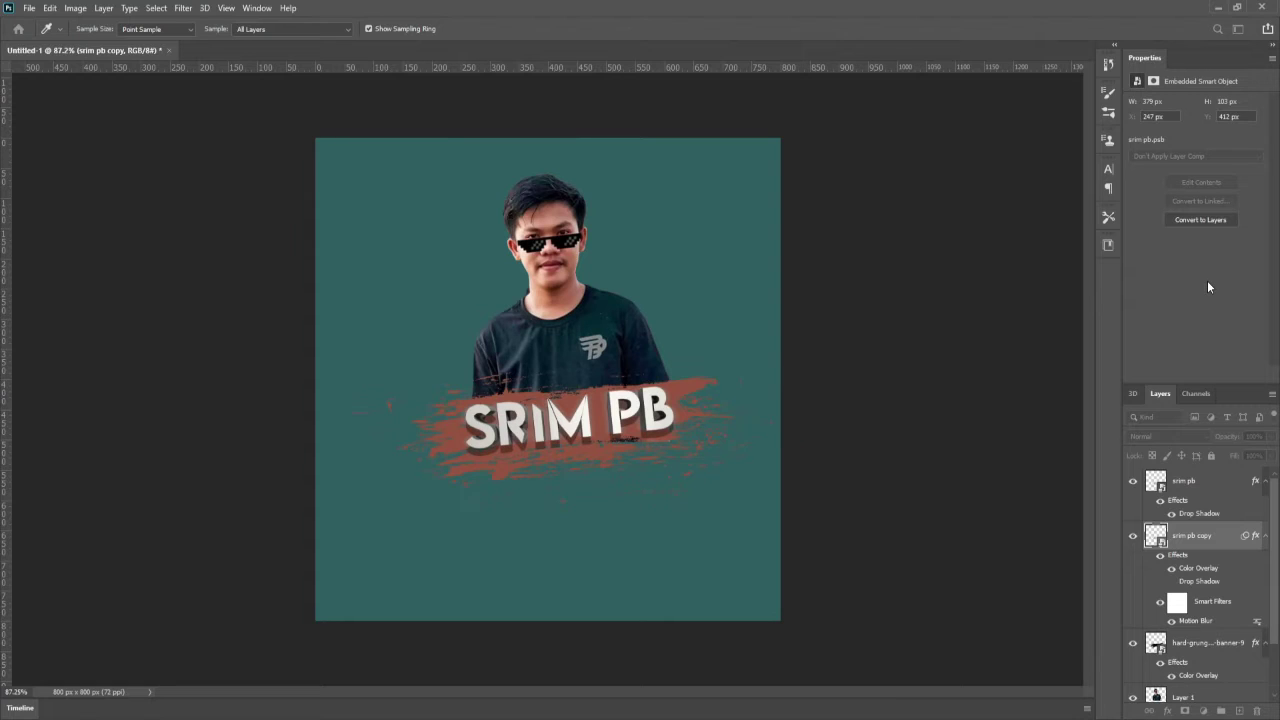
key("h")
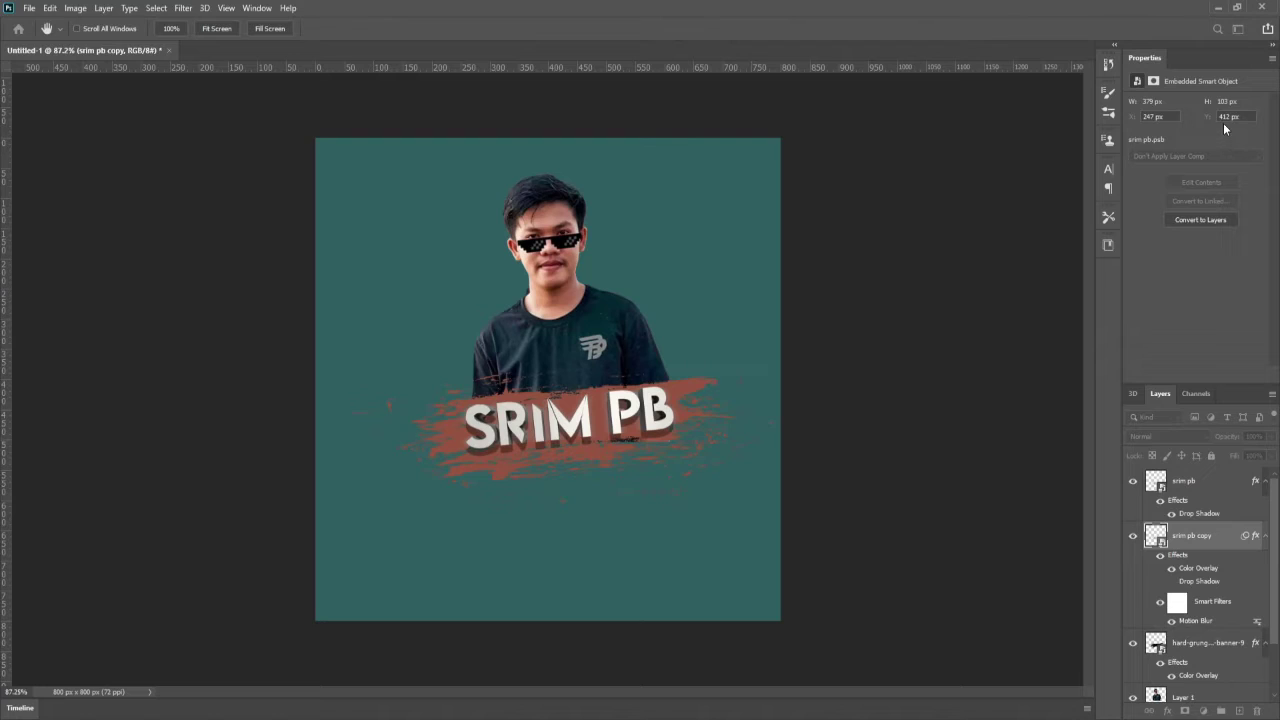
key("Escape")
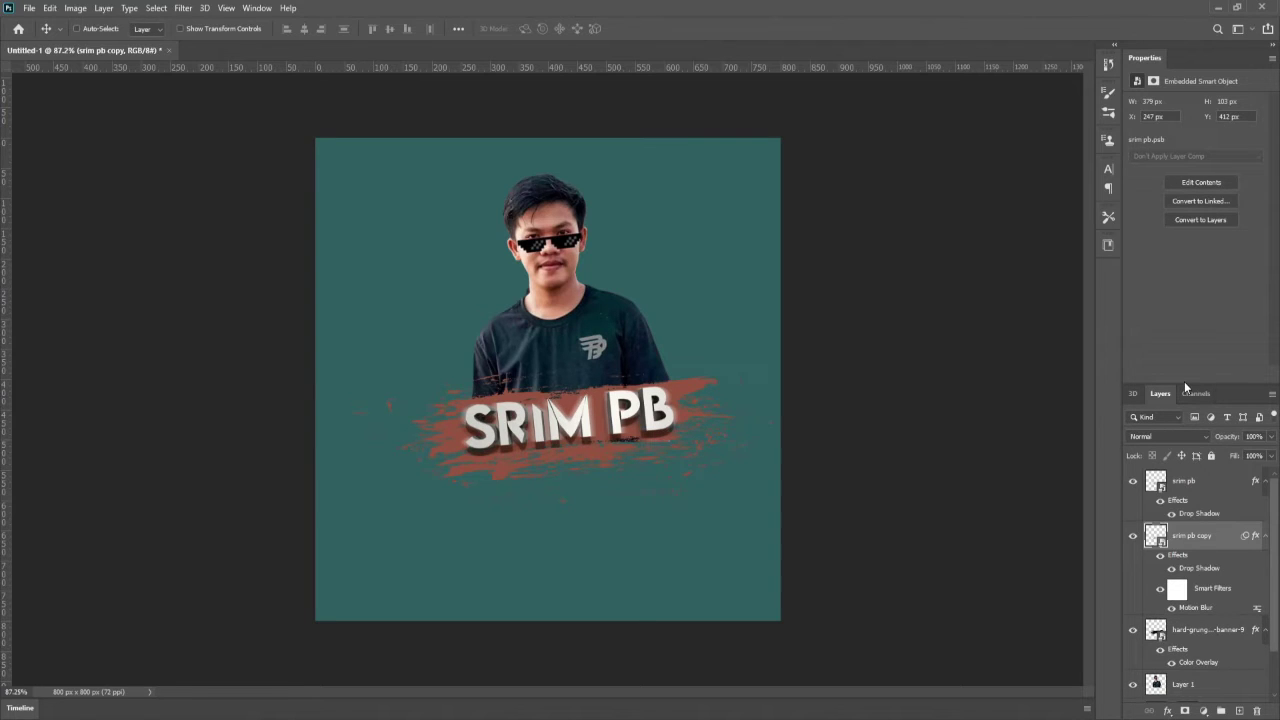
Nudge the blurred lettering copy slightly down and left behind the original, to X 246 px and Y 418 px.
key("shift+Down")
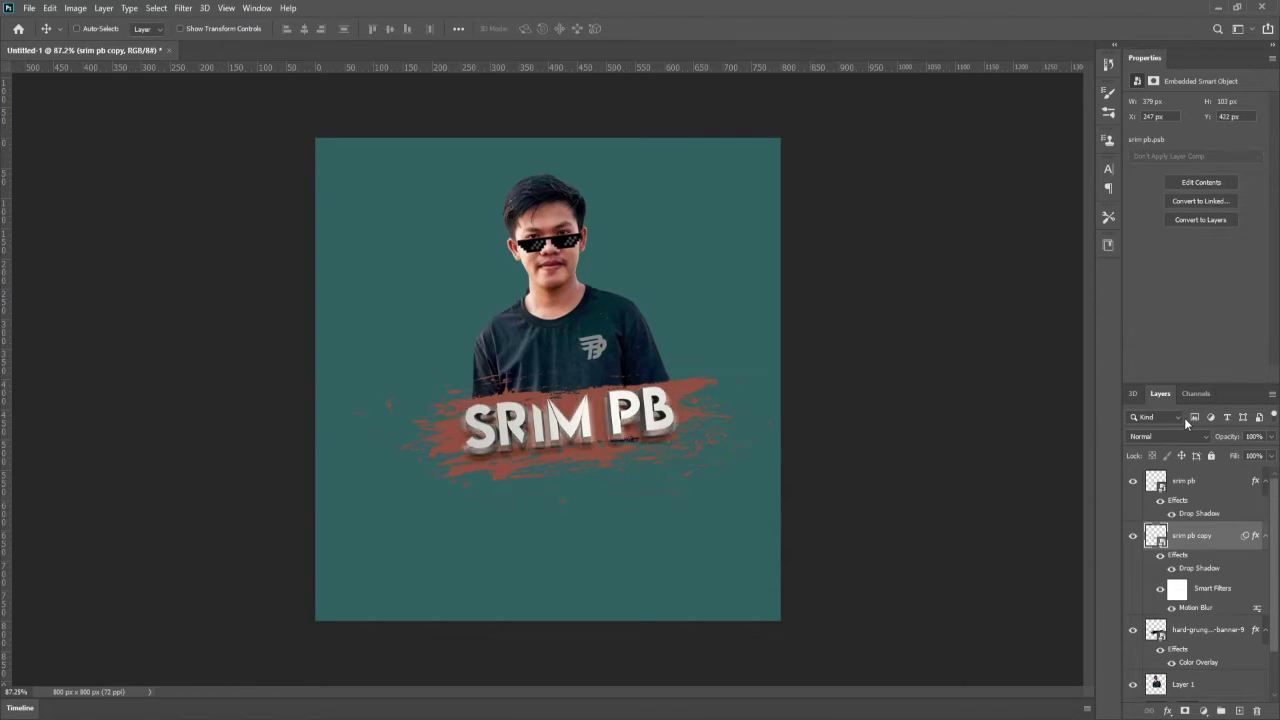
key("Up")
key("Up")
key("Up")
key("Up")
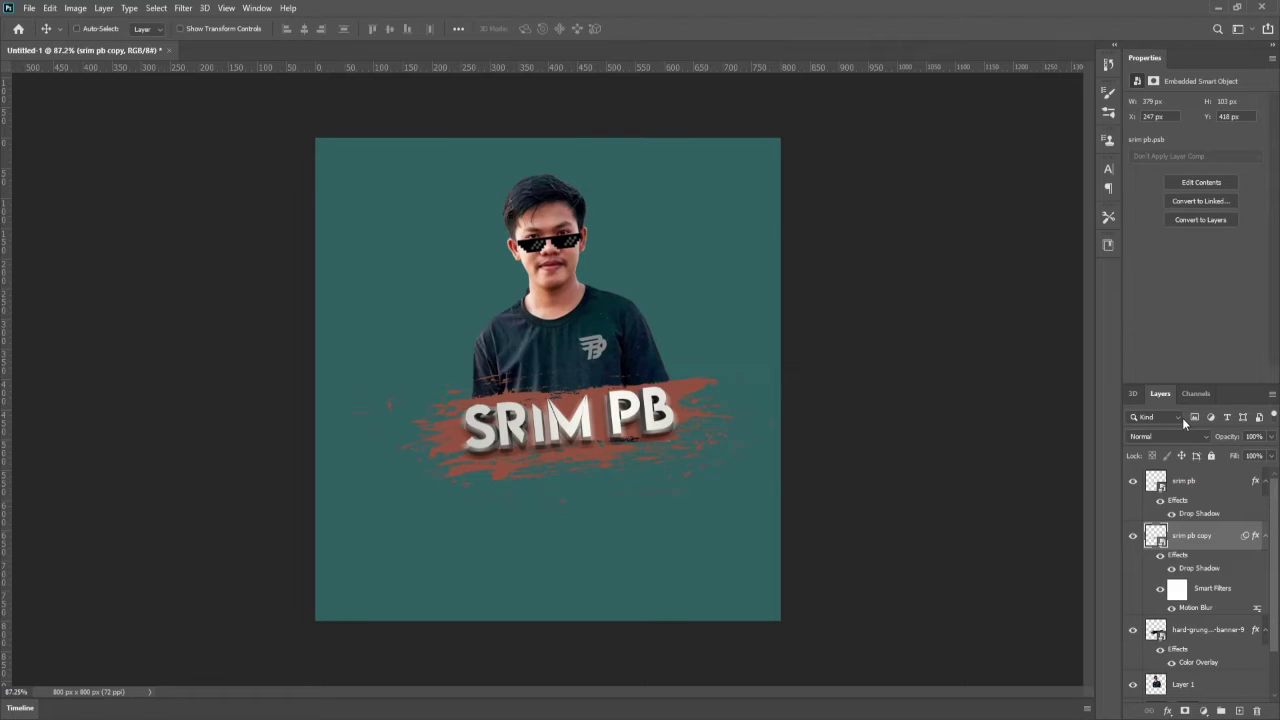
key("Left")
key("Left")
key("Up")
key("Up")
key("Up")
key("Up")
key("Up")
key("Up")
key("shift+Up")
key("shift+Down")
key("Down")
key("Down")
key("Down")
key("Down")
key("Down")
key("Down")
key("Down")
key("Up")
key("Up")
key("Up")
key("Down")
key("Down")
scroll(584, 496, "up", 3)
scroll(584, 496, "down", 2)
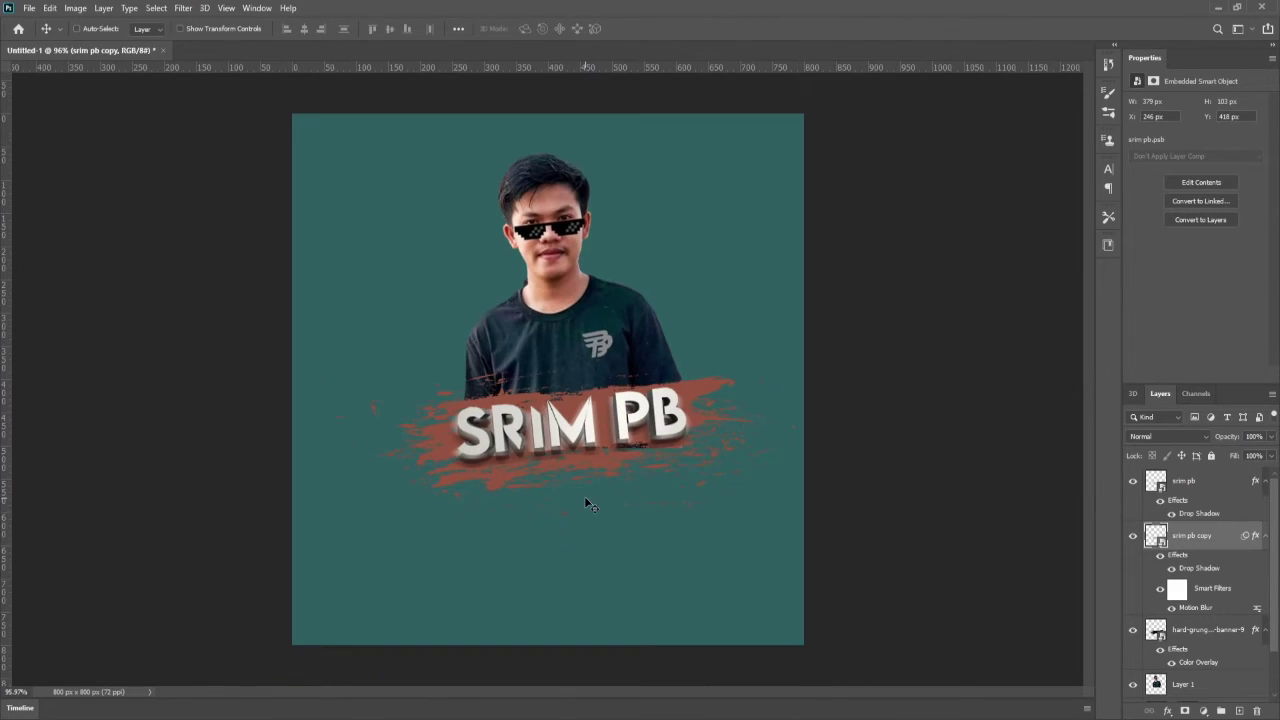
Rasterize the blurred lettering copy into a pixel layer for use with the Eraser tool.
key("e")
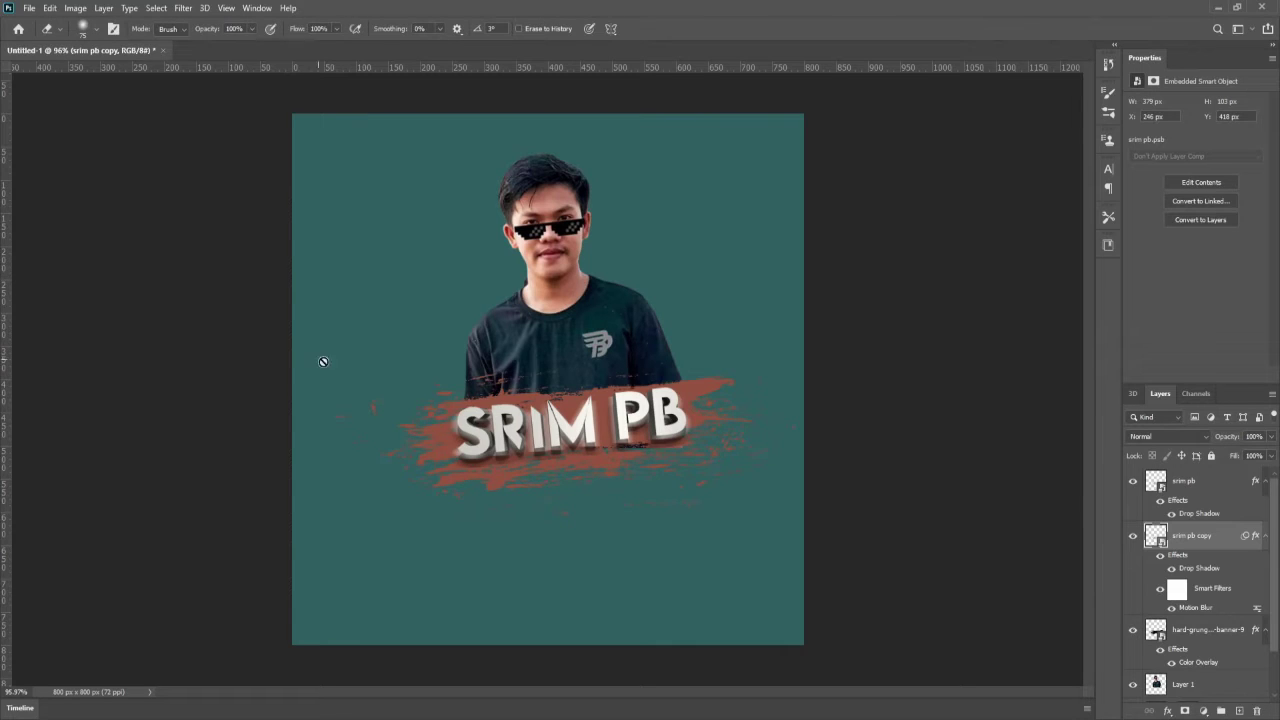
left_click(626, 297)
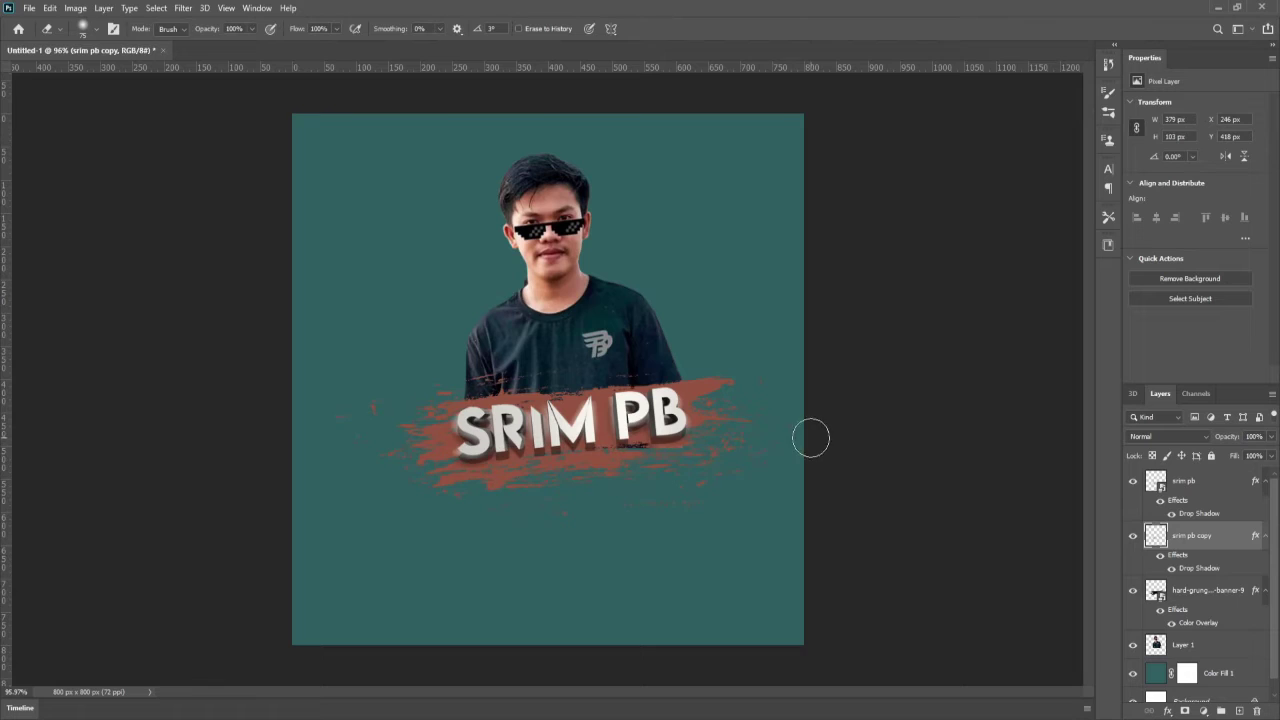
key("z")
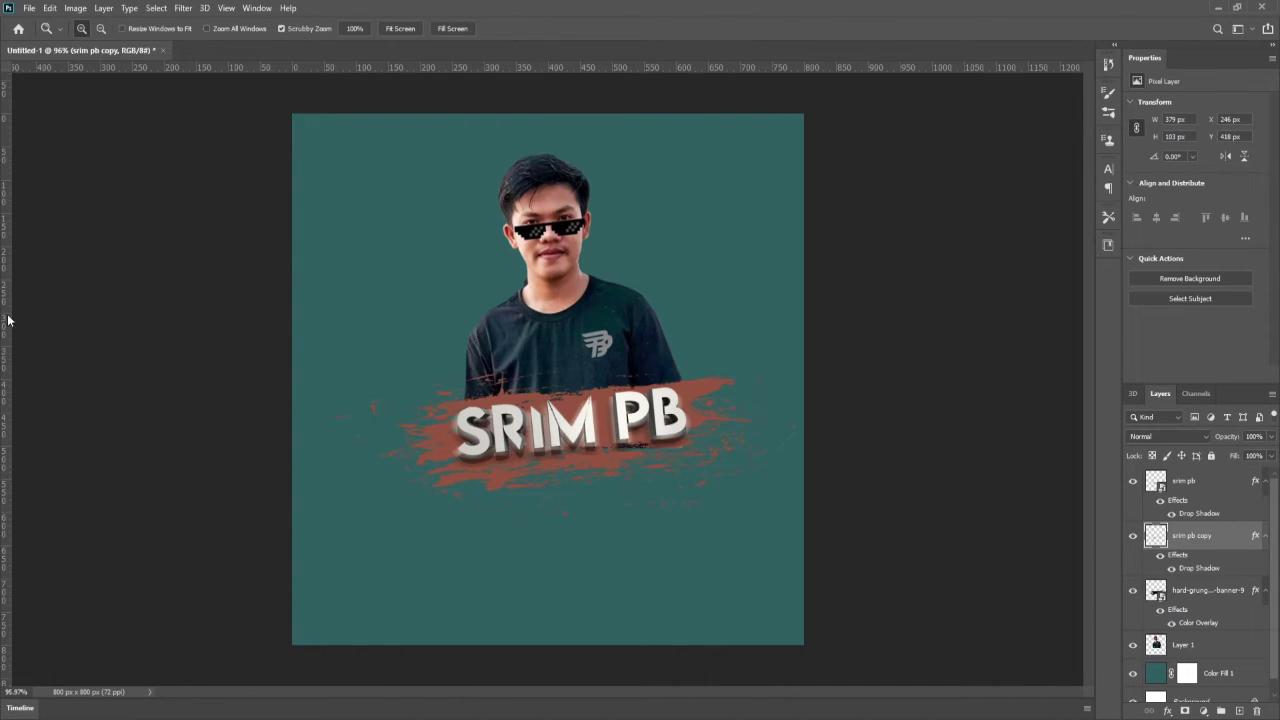
Softly erase the lower edge of the blurred SRIM PB lettering copy with the Eraser tool.
key("e")
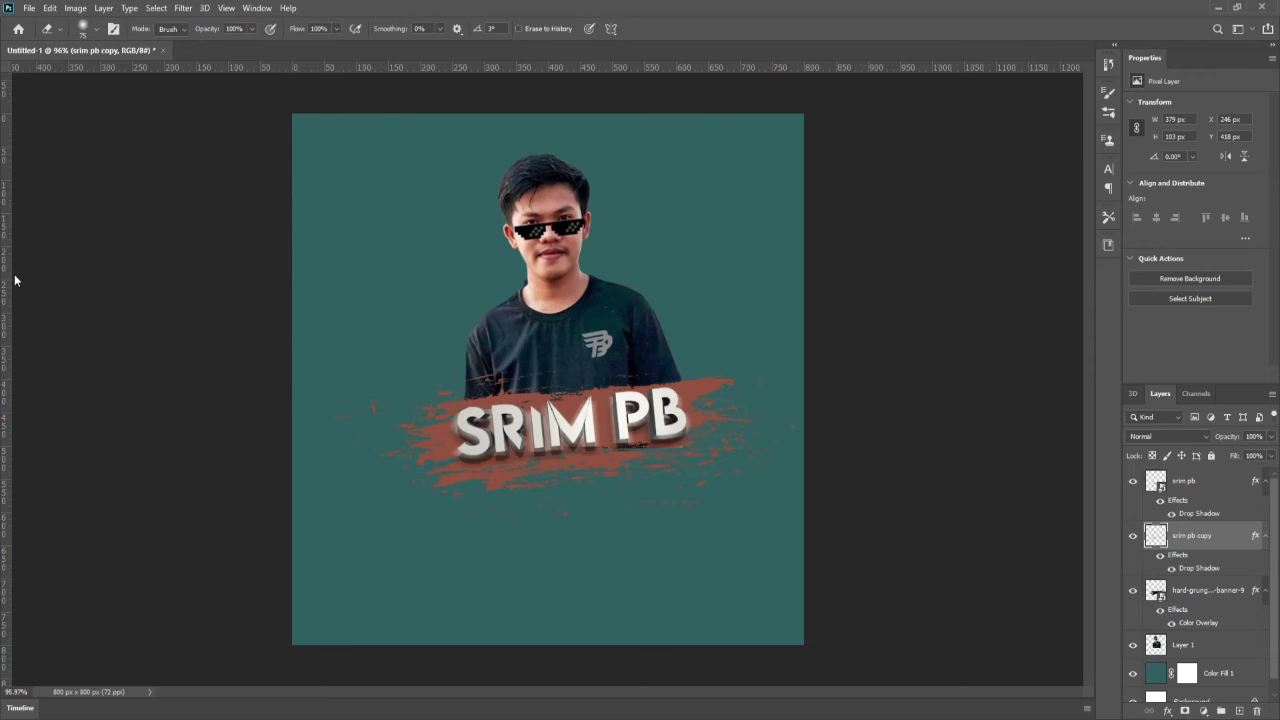
left_click(836, 502)
mouse_move(403, 497)
left_mouse_down()
mouse_move(843, 492)
mouse_move(783, 486)
mouse_move(433, 524)
mouse_move(650, 494)
left_mouse_up()
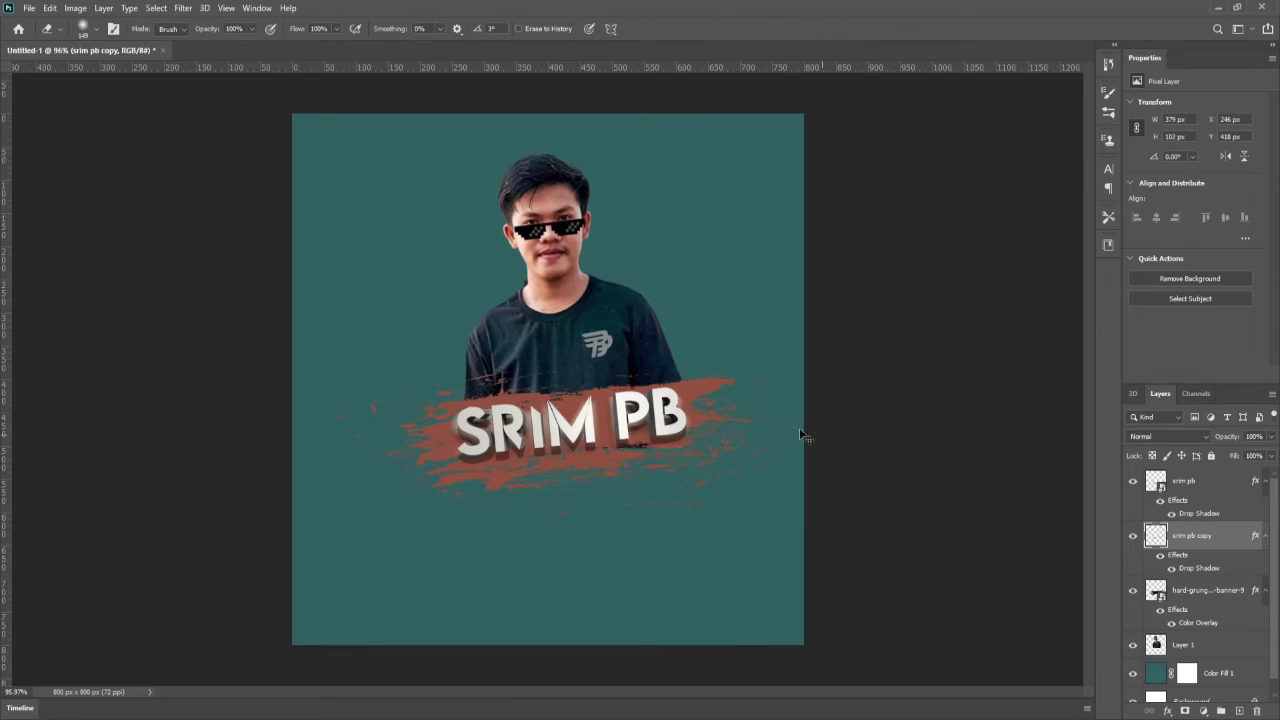
Examine the softened shadow behind the SRIM PB lettering within the whole composition.
scroll(769, 420, "down", 2)
scroll(766, 420, "up", 3)
scroll(766, 420, "down", 5)
scroll(729, 409, "up", 4)
scroll(724, 405, "up", 1)
scroll(724, 405, "down", 2)
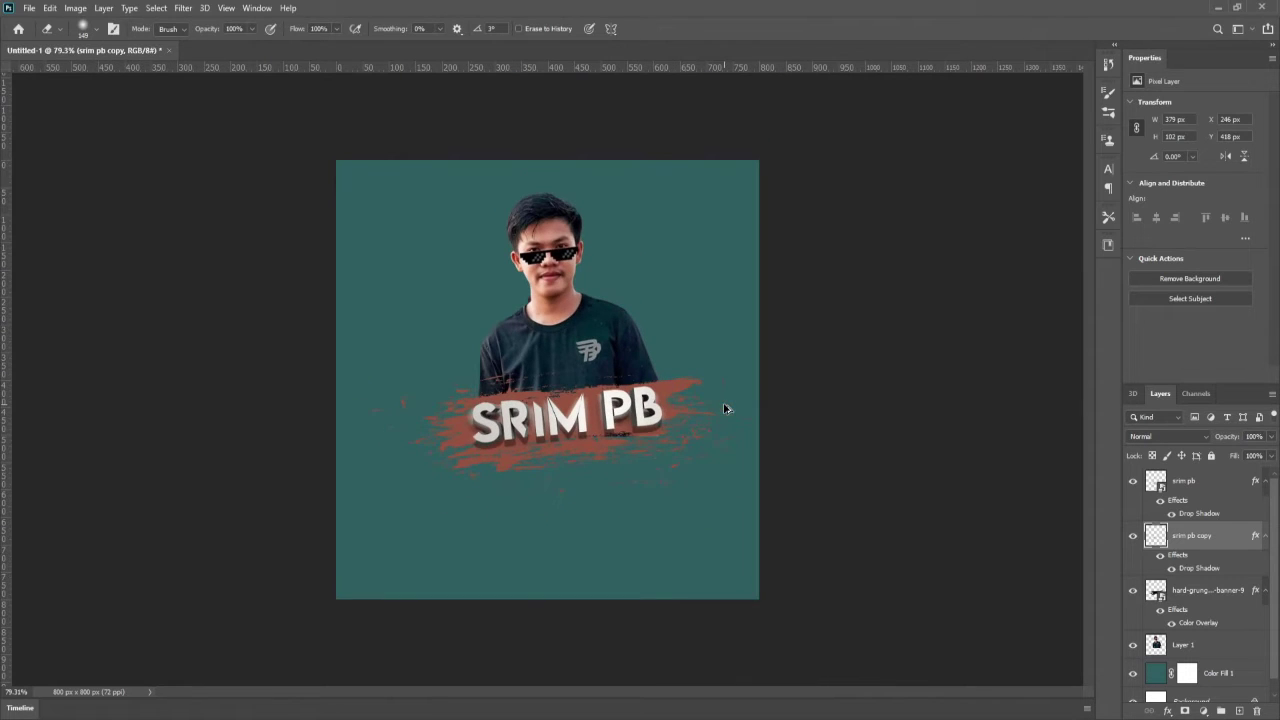
scroll(724, 405, "down", 1)
scroll(726, 408, "up", 2)
scroll(726, 408, "down", 1)
Start a white text line below the banner in LEMON MILK Regular at 36 pt.
key("t")
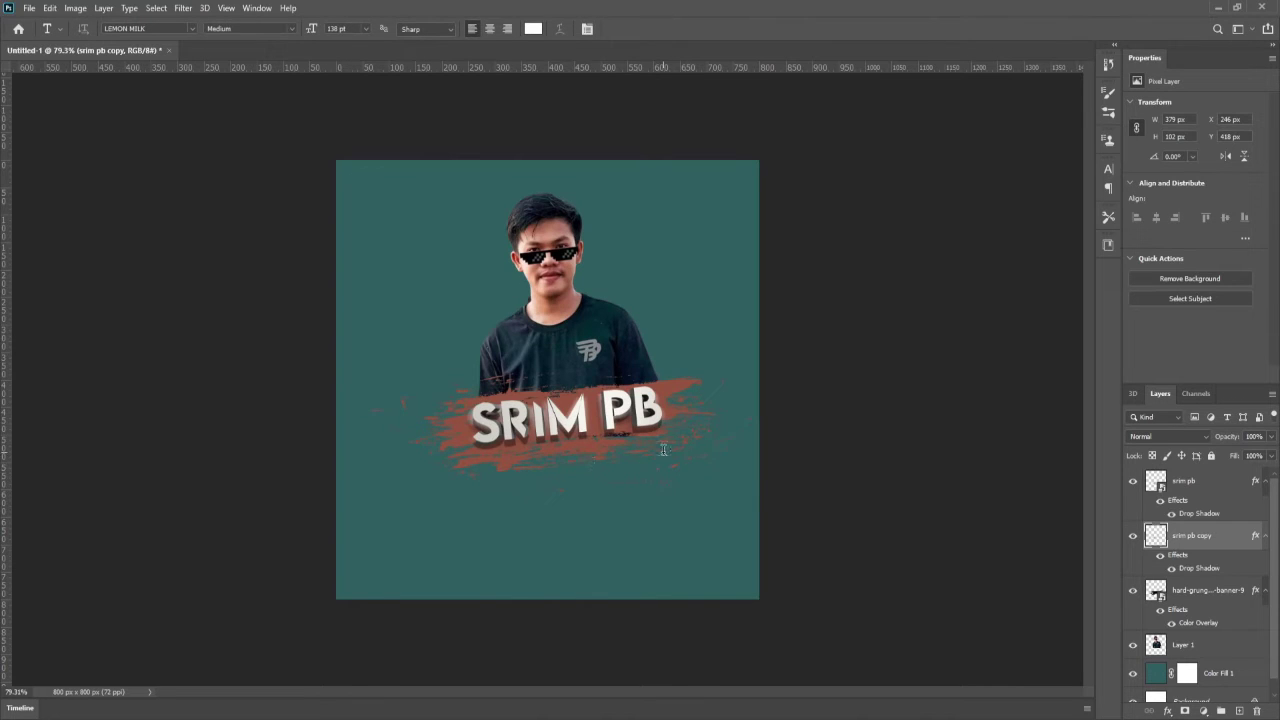
left_click(531, 498)
left_click(367, 29)
left_click(358, 170)
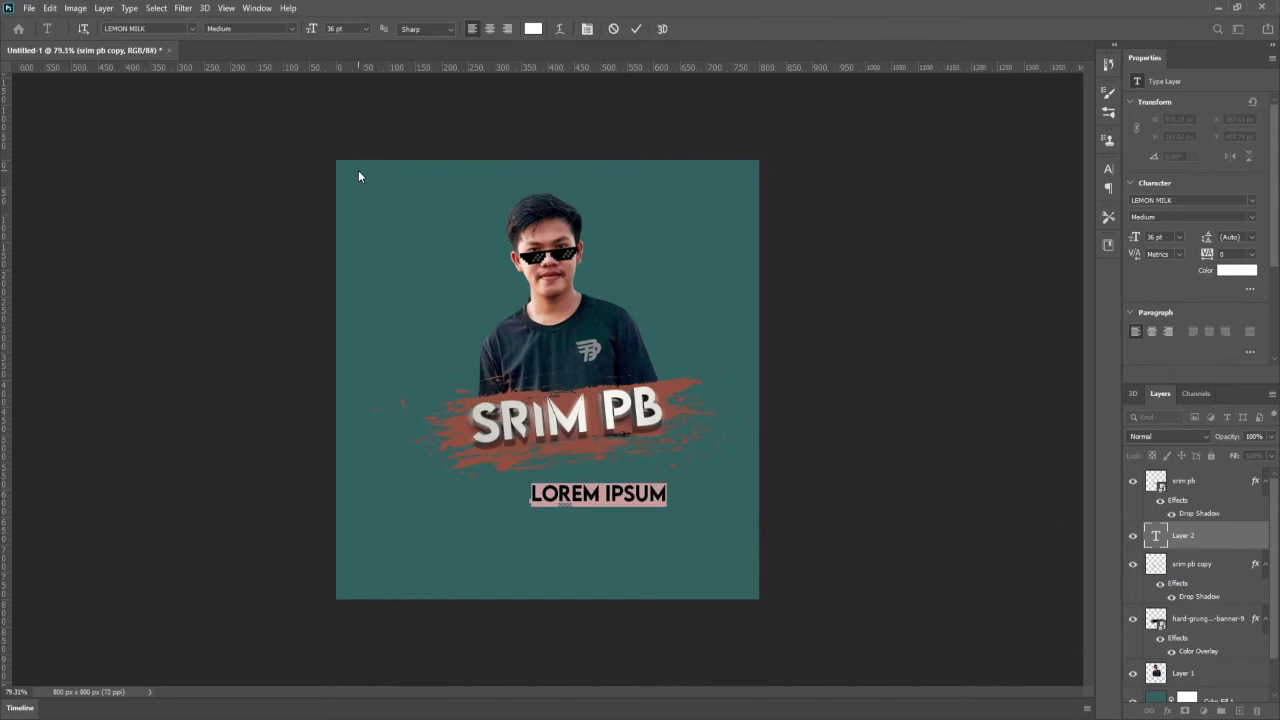
left_click(291, 31)
left_click(285, 41)
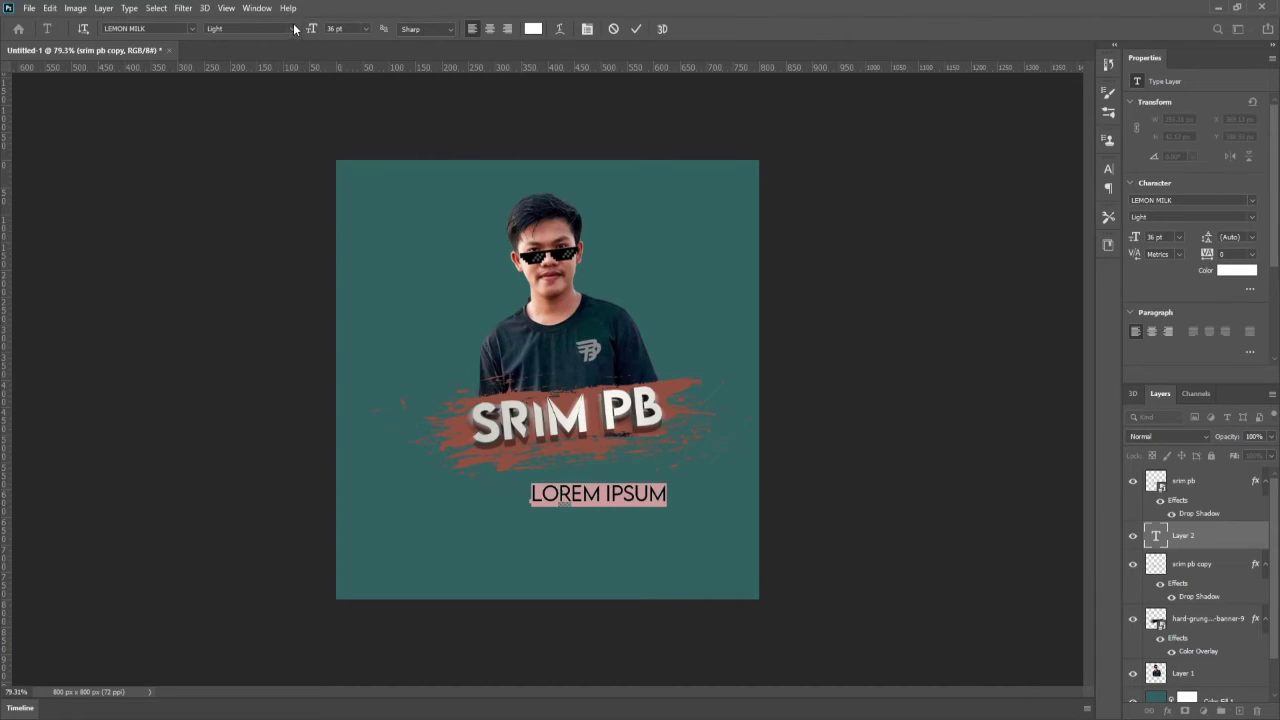
left_click(288, 60)
Replace the placeholder text with PRODUCER and insert a space between each of its letters.
triple_click(603, 491)
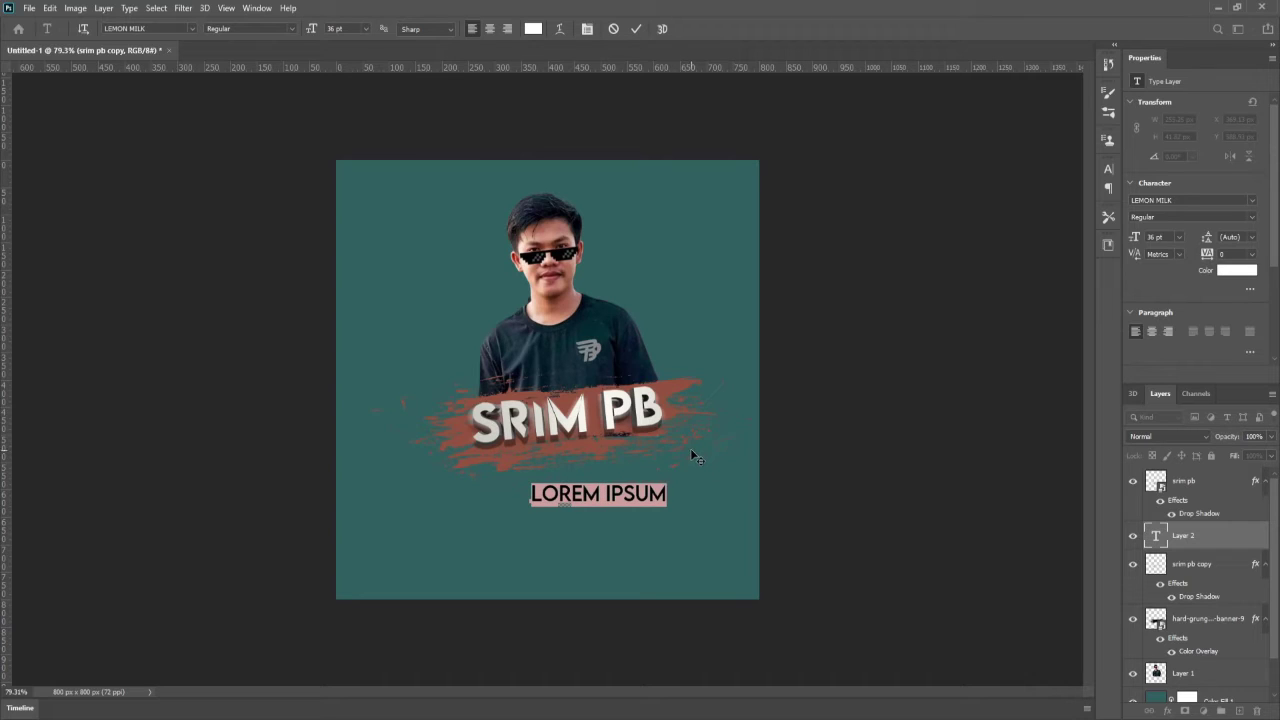
type("PRODUCER")
left_click(628, 493)
left_click(610, 493)
left_click(597, 493)
left_click(594, 493)
left_click(560, 491)
left_click(545, 490)
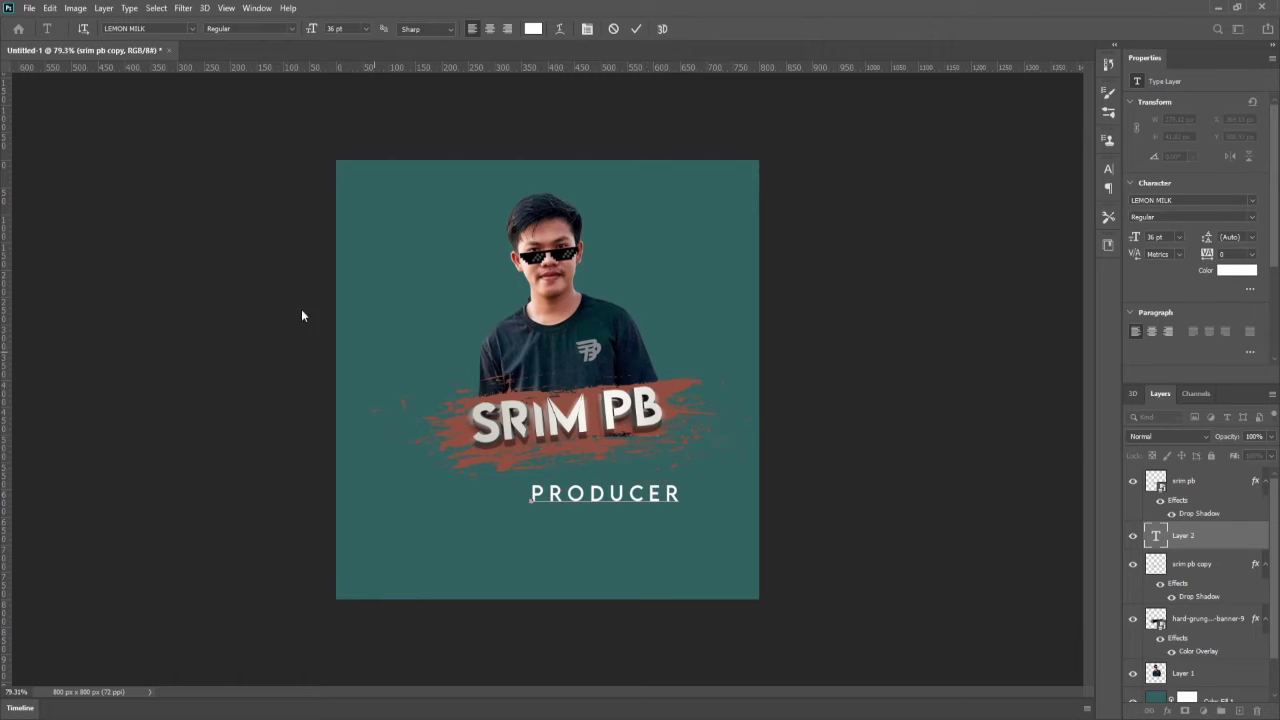
Move the PRODUCER text onto the brush banner beneath SRIM PB and rotate it to -4.68°.
left_click(5, 79)
left_click_drag(590, 488, 574, 454)
key("ctrl+t")
left_click_drag(691, 460, 593, 452)
key("Return")
key("ctrl+minus")
key("ctrl+plus")
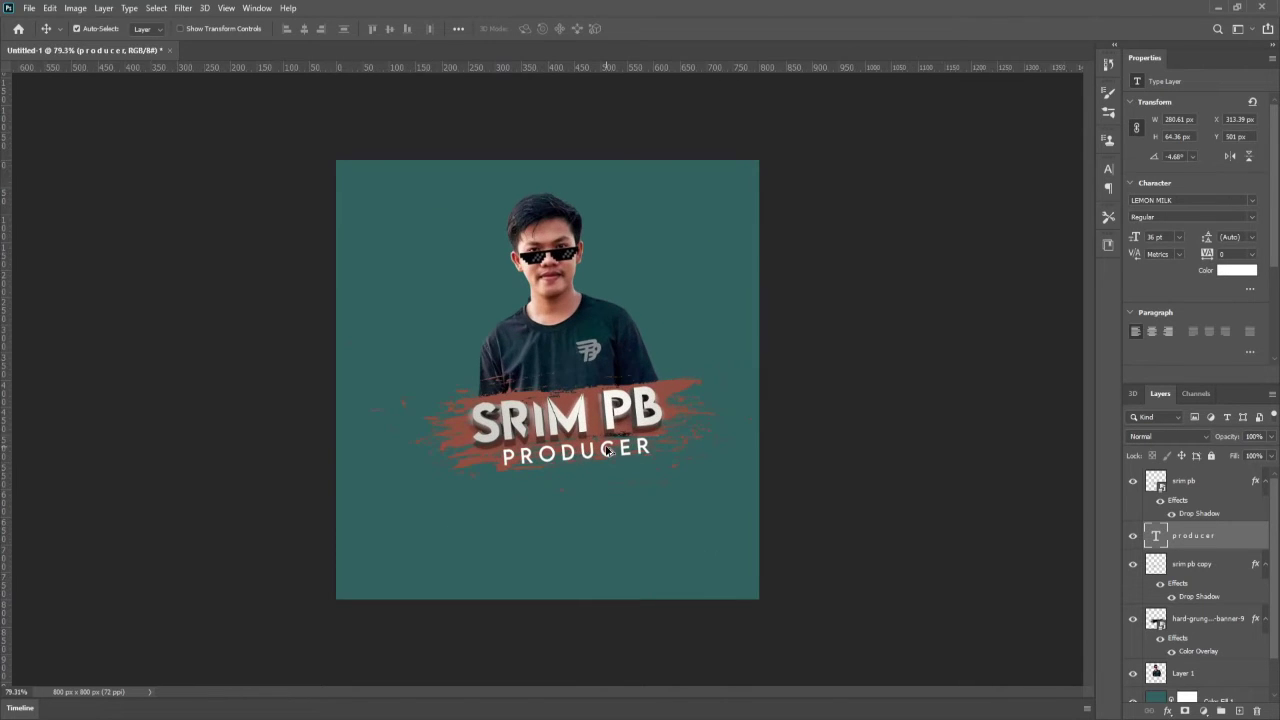
Place the PRODUCER layer beneath the blurred lettering copy and move the text up to Y 489 px.
scroll(606, 452, "up", 2)
left_click_drag(581, 463, 581, 463)
scroll(622, 482, "down", 2)
scroll(623, 482, "up", 2)
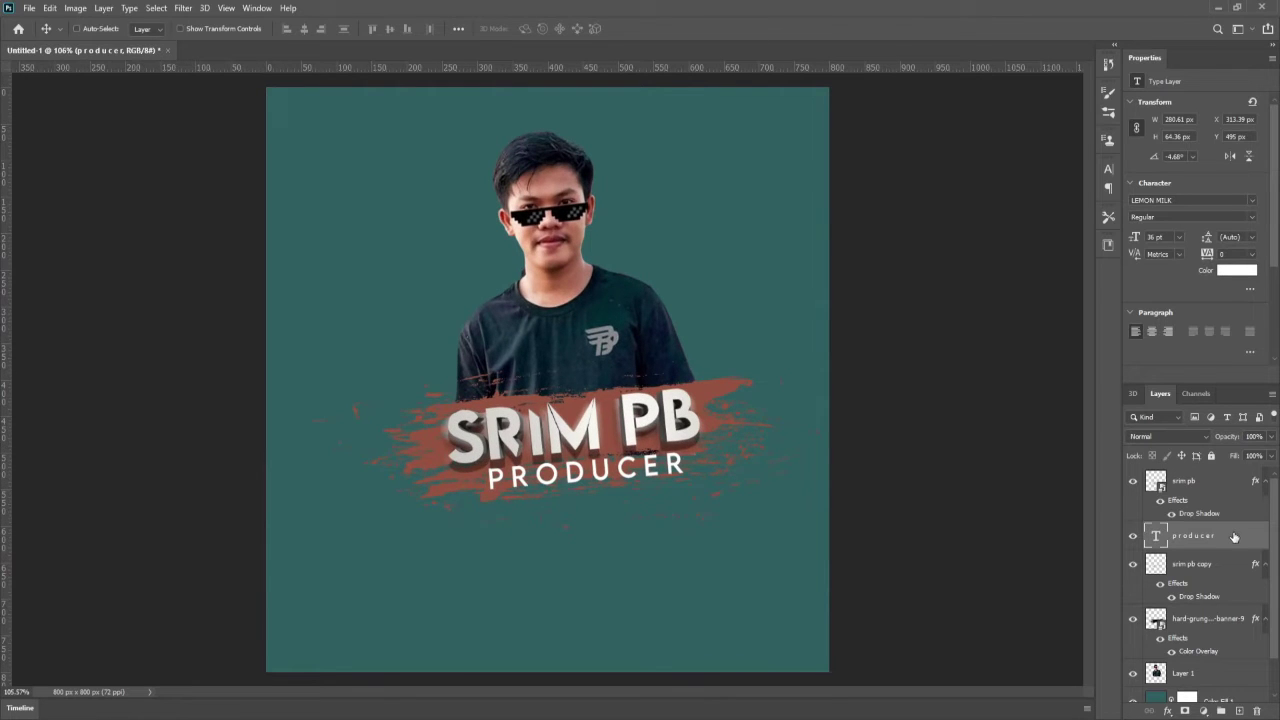
left_click_drag(1218, 543, 1214, 593)
mouse_move(574, 474)
left_mouse_down()
mouse_move(572, 463)
mouse_move(599, 477)
left_mouse_up()
Examine the PRODUCER text's size and placement in the overall logo from near and far.
scroll(736, 484, "up", 2)
scroll(736, 484, "down", 5)
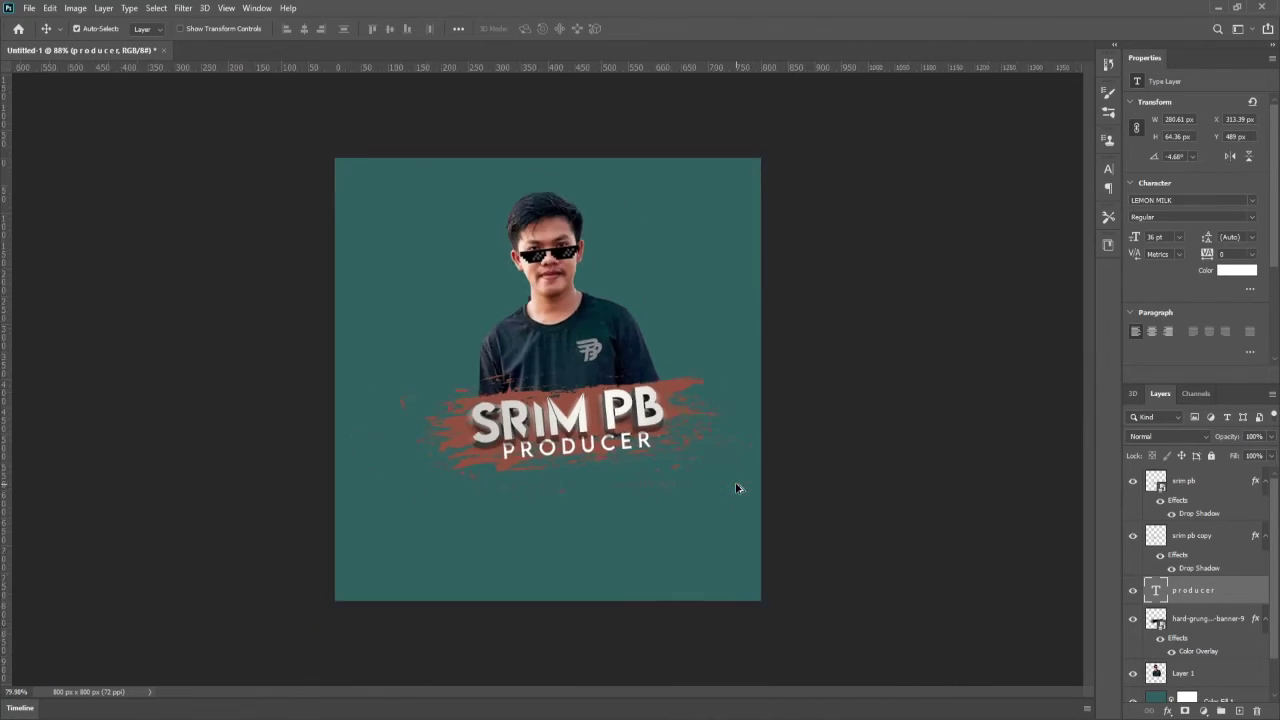
scroll(736, 485, "up", 2)
scroll(736, 486, "down", 4)
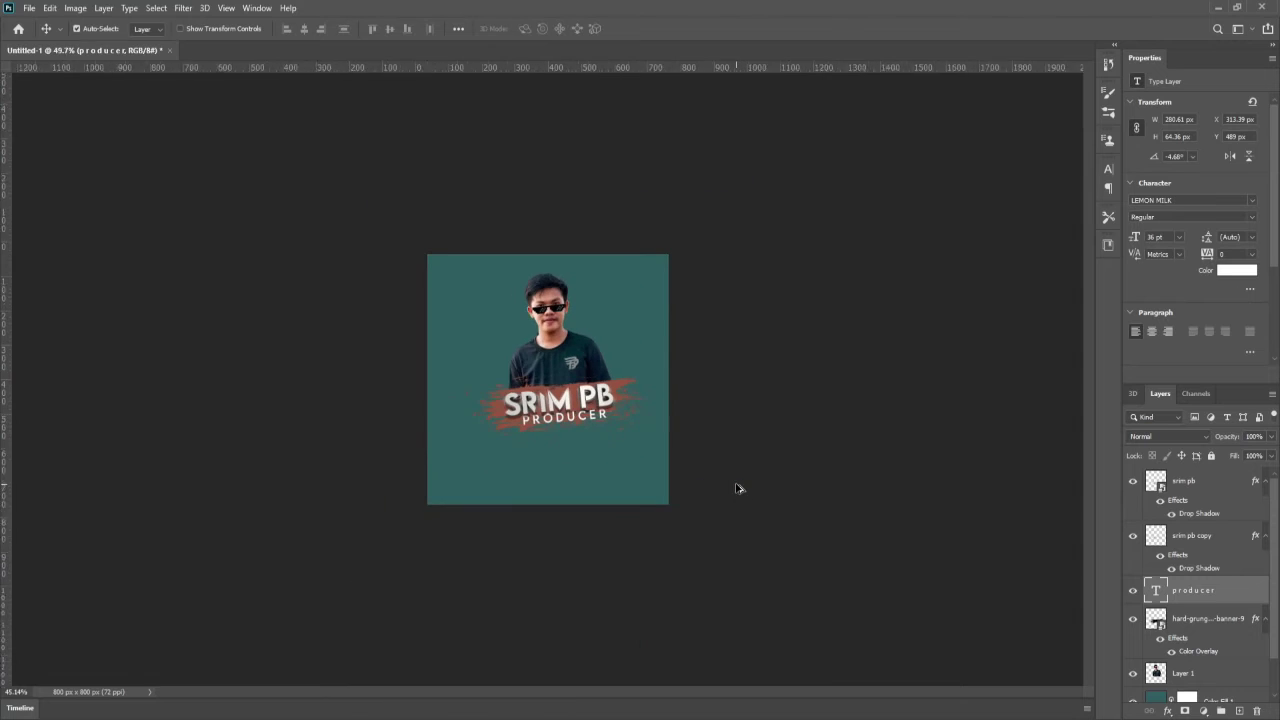
scroll(737, 488, "up", 2)
scroll(736, 488, "up", 1)
scroll(736, 488, "down", 2)
scroll(736, 488, "up", 3)
scroll(736, 488, "down", 2)
scroll(736, 488, "up", 1)
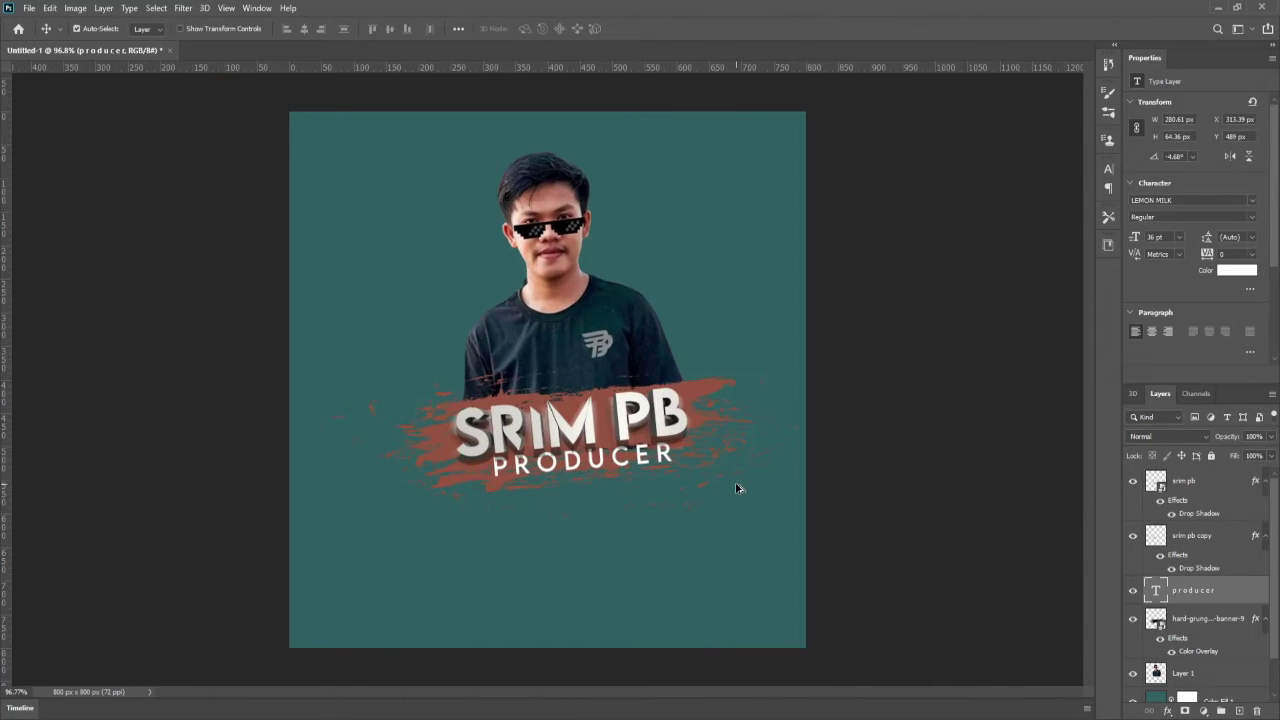
Change the font style of the whole PRODUCER text to Light.
key("t")
left_click(553, 463)
key("ctrl+a")
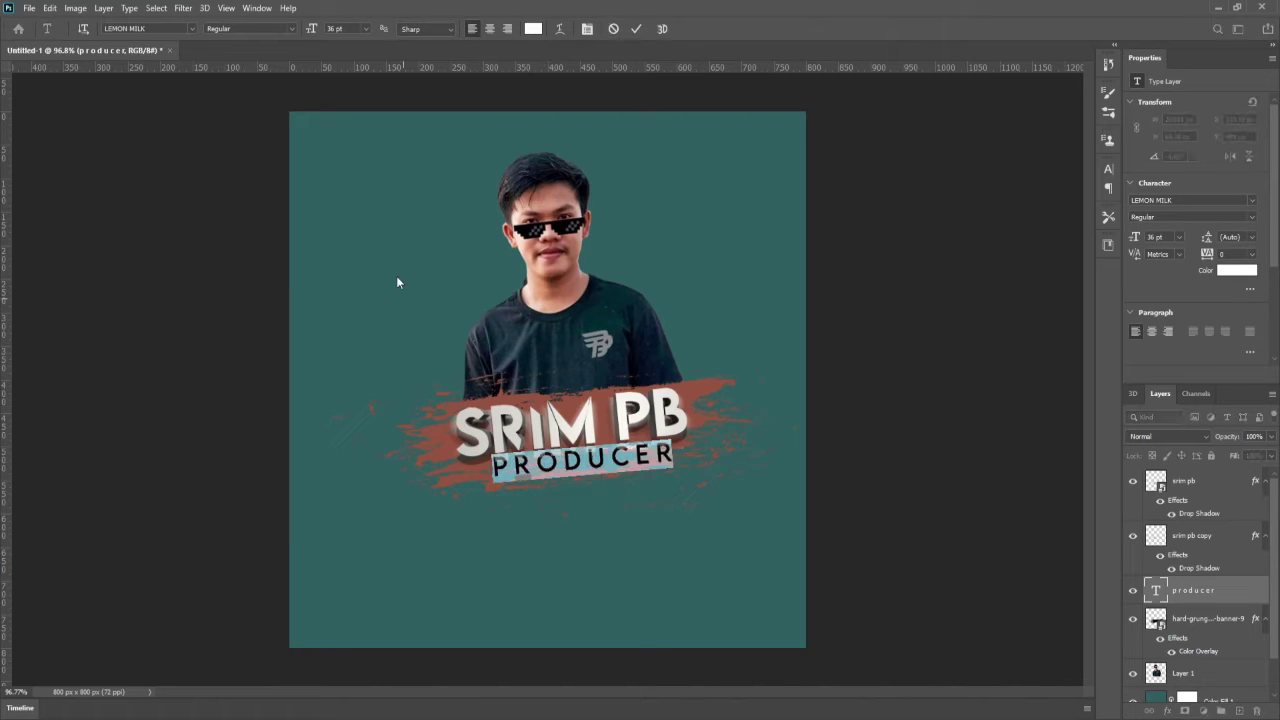
left_click(276, 42)
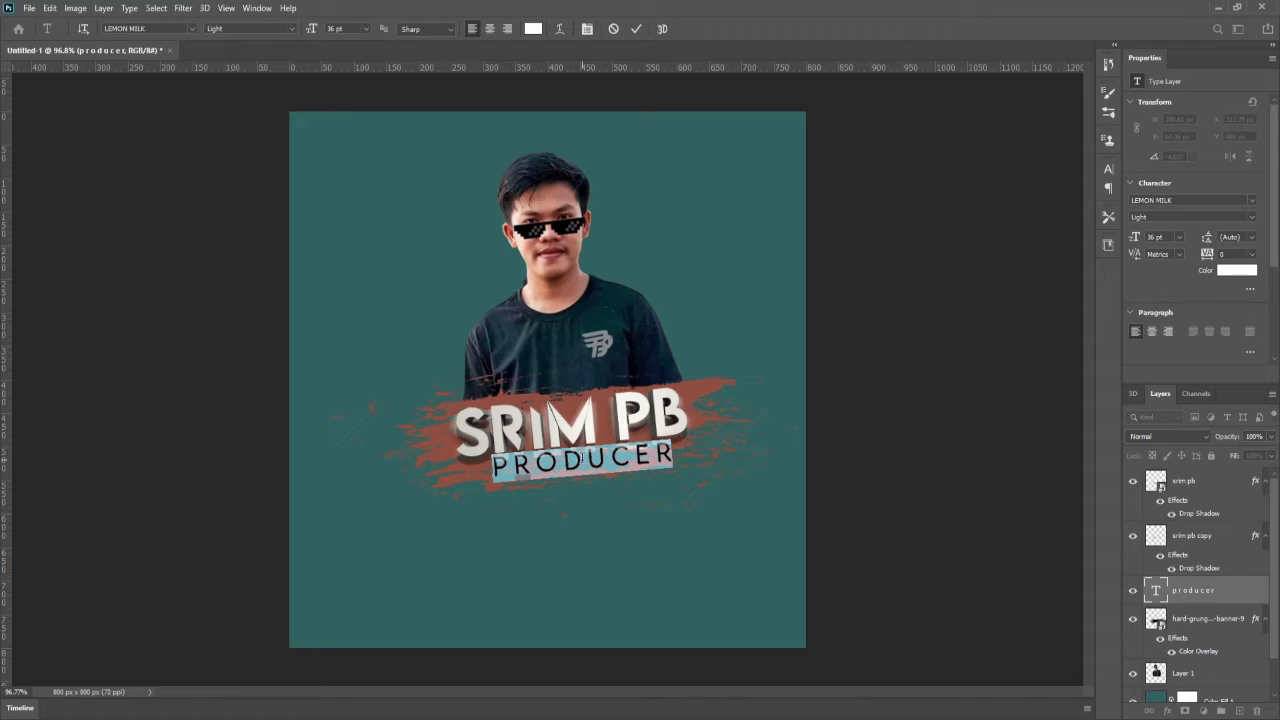
Widen the gaps in the PRODUCER text by inserting an extra space between each pair of letters.
left_click(655, 455)
left_click(634, 455)
left_click(615, 457)
left_click(588, 460)
left_click(559, 460)
left_click(537, 461)
left_click(515, 462)
Reduce the PRODUCER text to 28 pt.
key("ctrl+a")
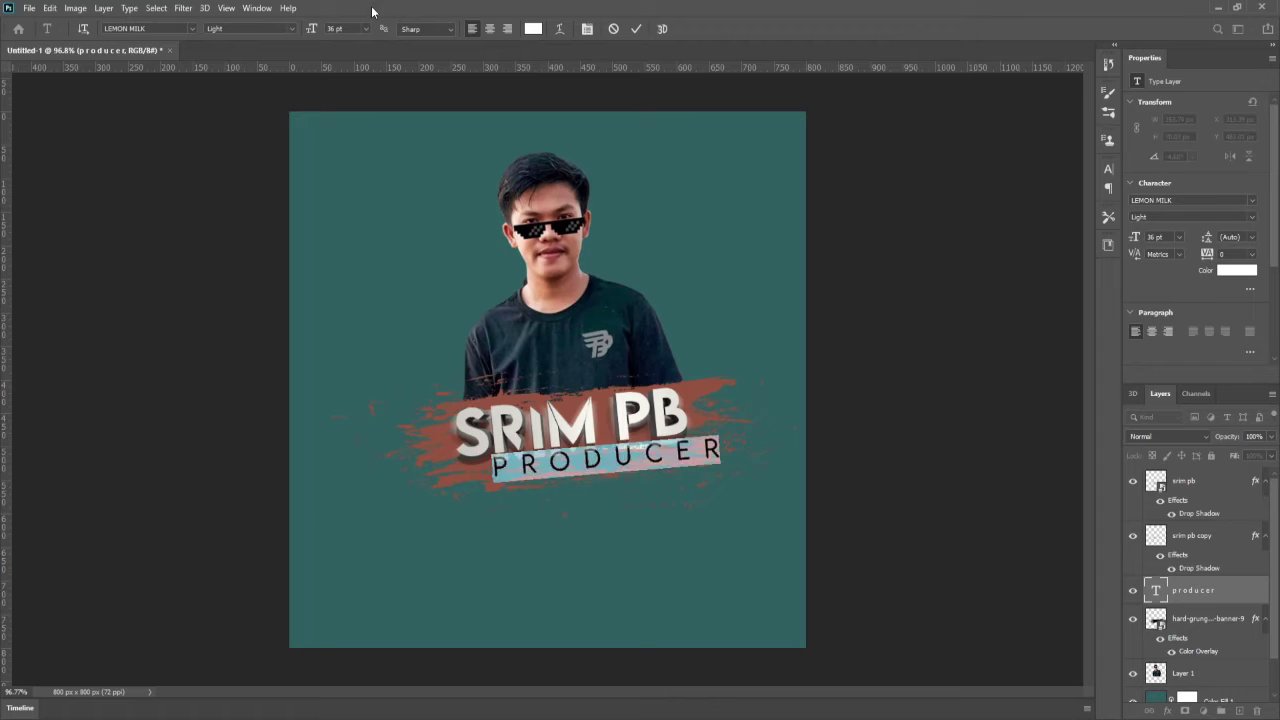
scroll(339, 29, "down", 8)
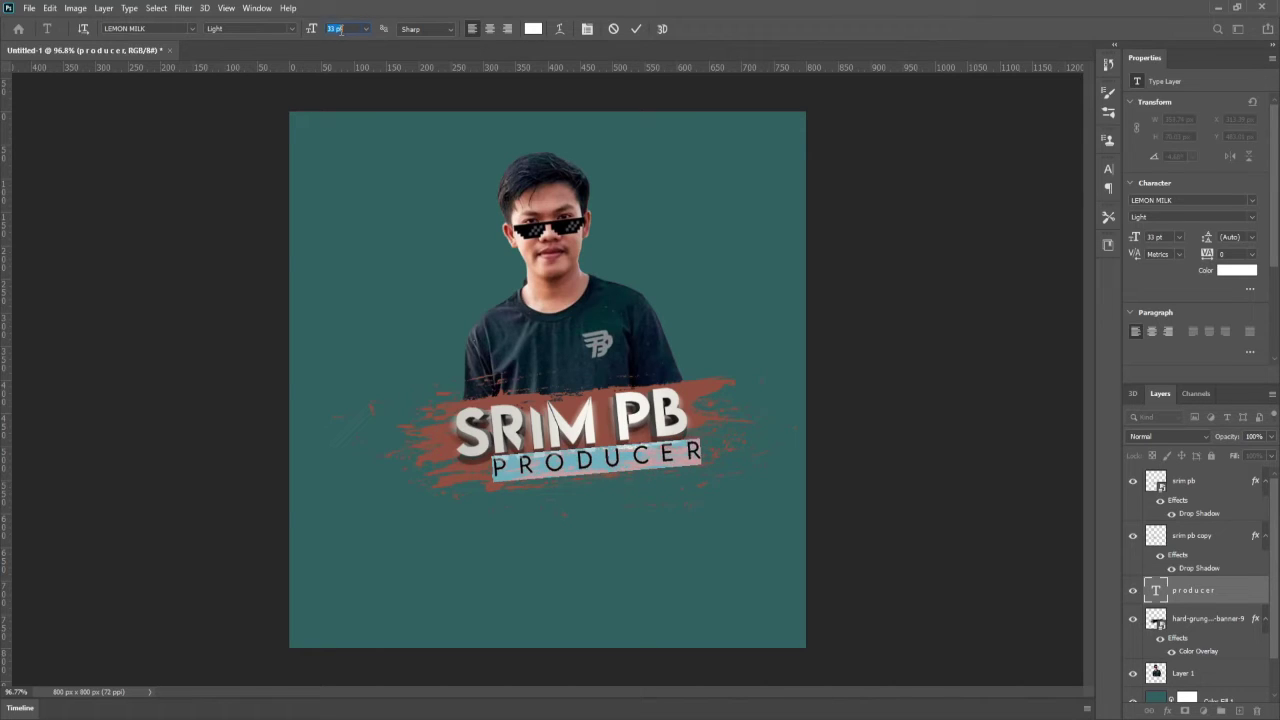
left_click(17, 70)
scroll(388, 321, "down", 1)
scroll(388, 321, "up", 1)
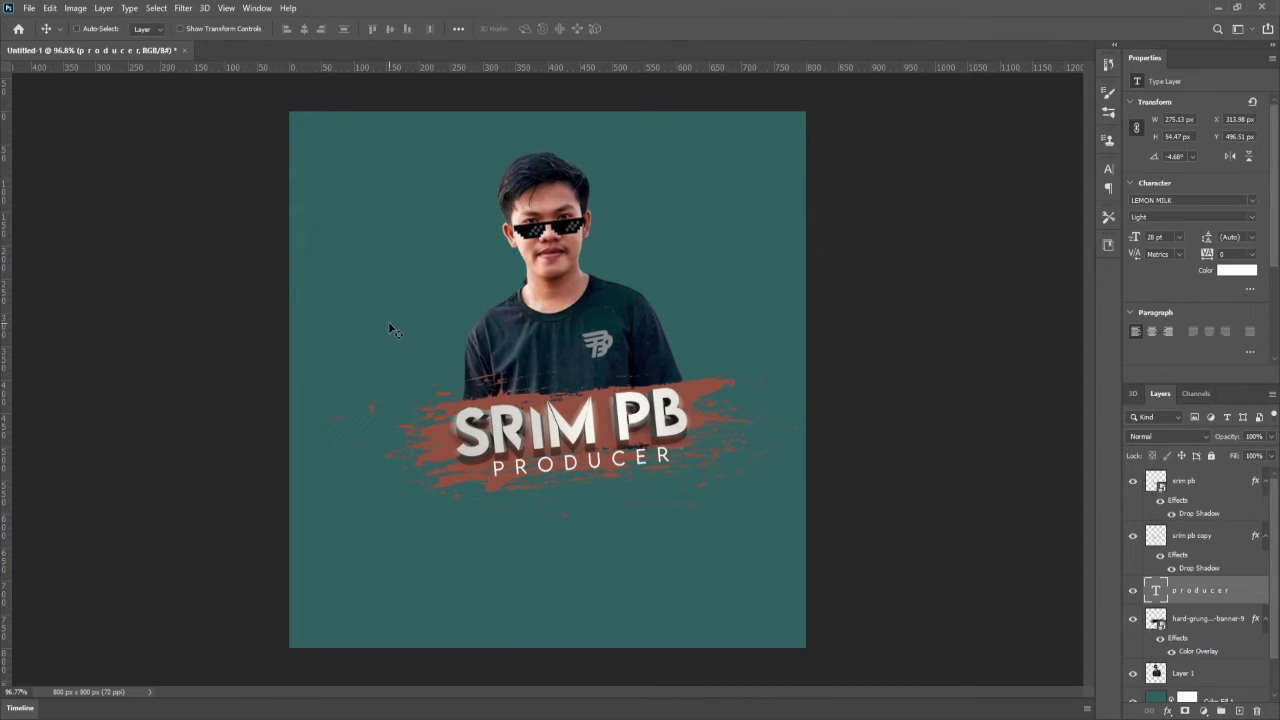
left_click(11, 394)
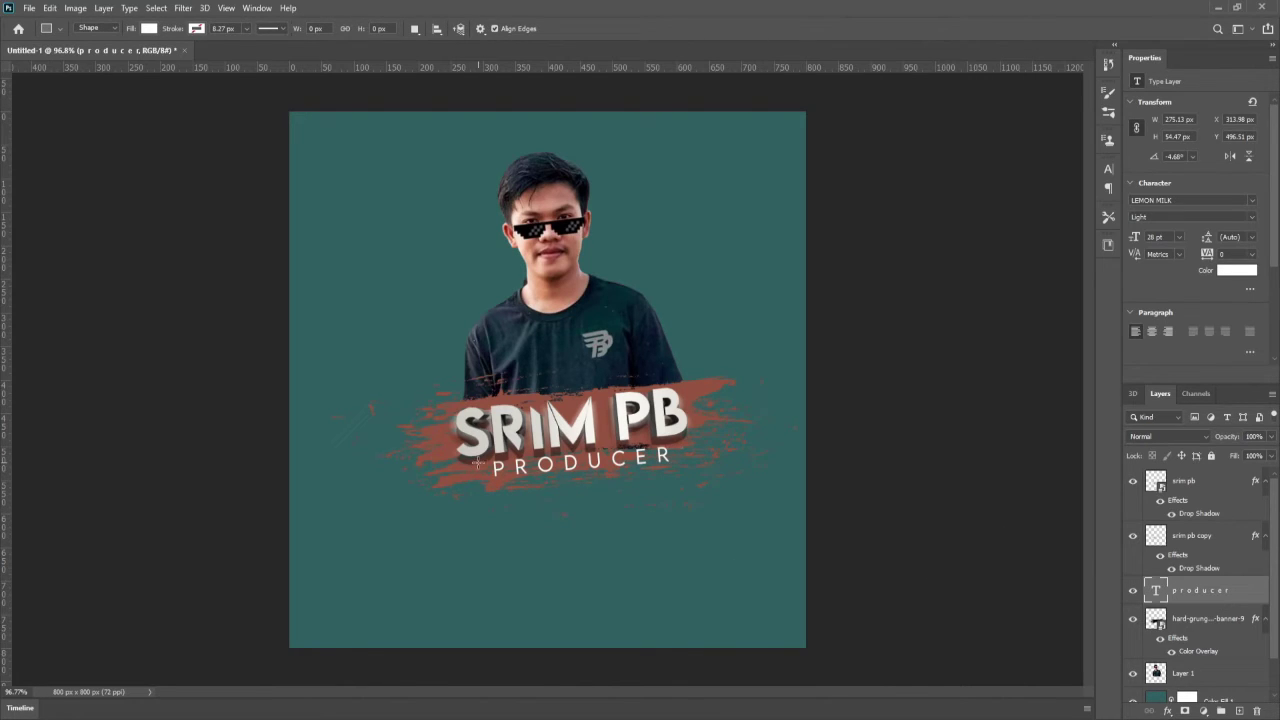
left_click_drag(558, 476, 702, 483)
left_click_drag(706, 481, 710, 484)
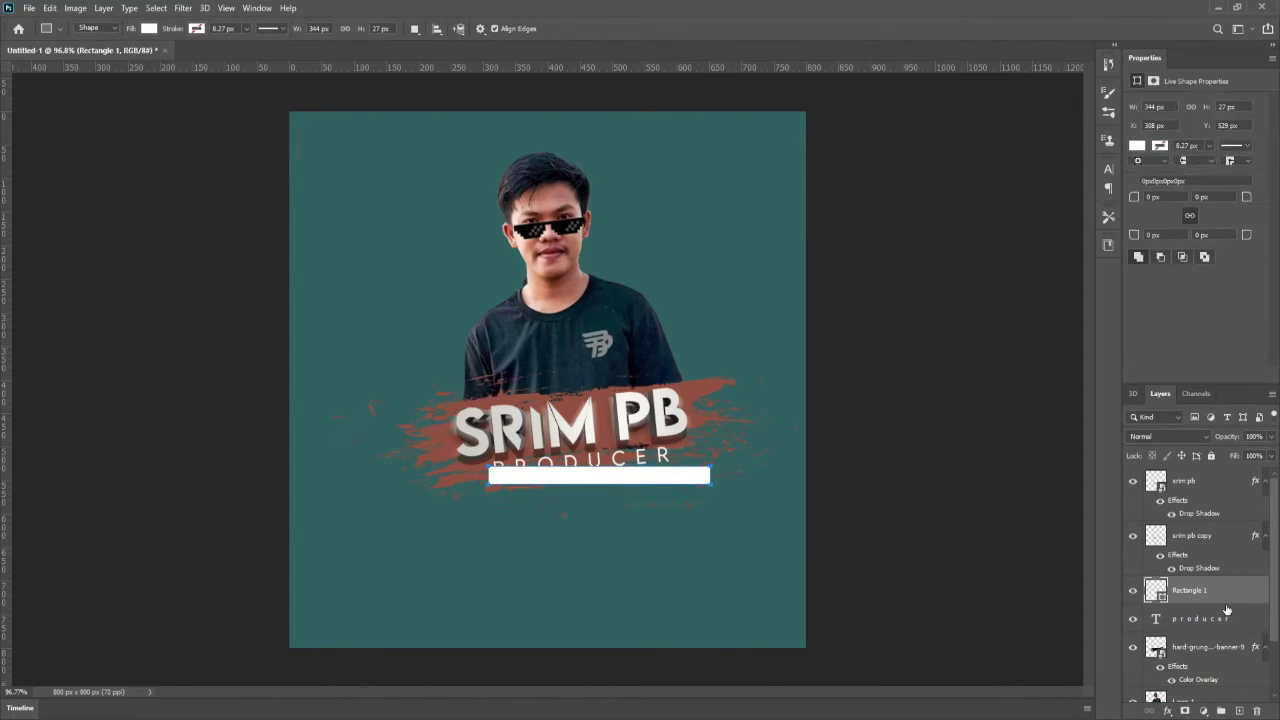
key("Delete")
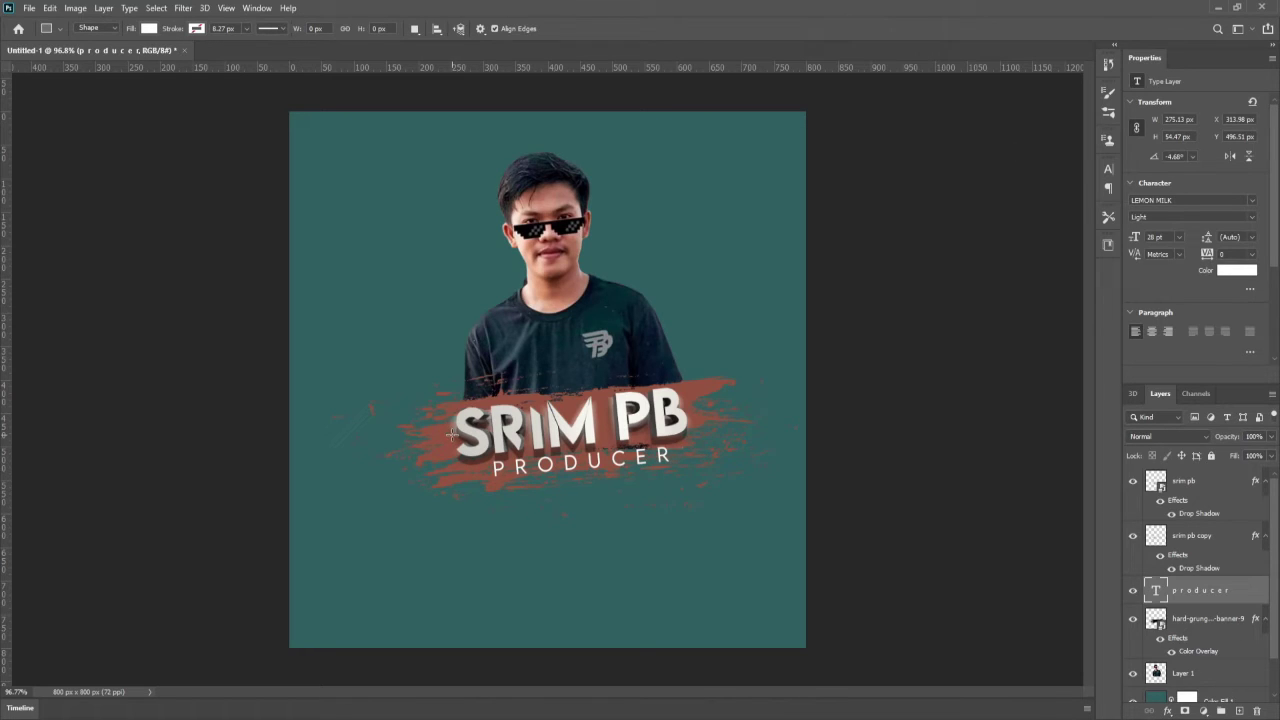
Draw a white rectangle about 340 × 22 px across the lower part of the PRODUCER text and rasterize it.
left_click(1239, 711)
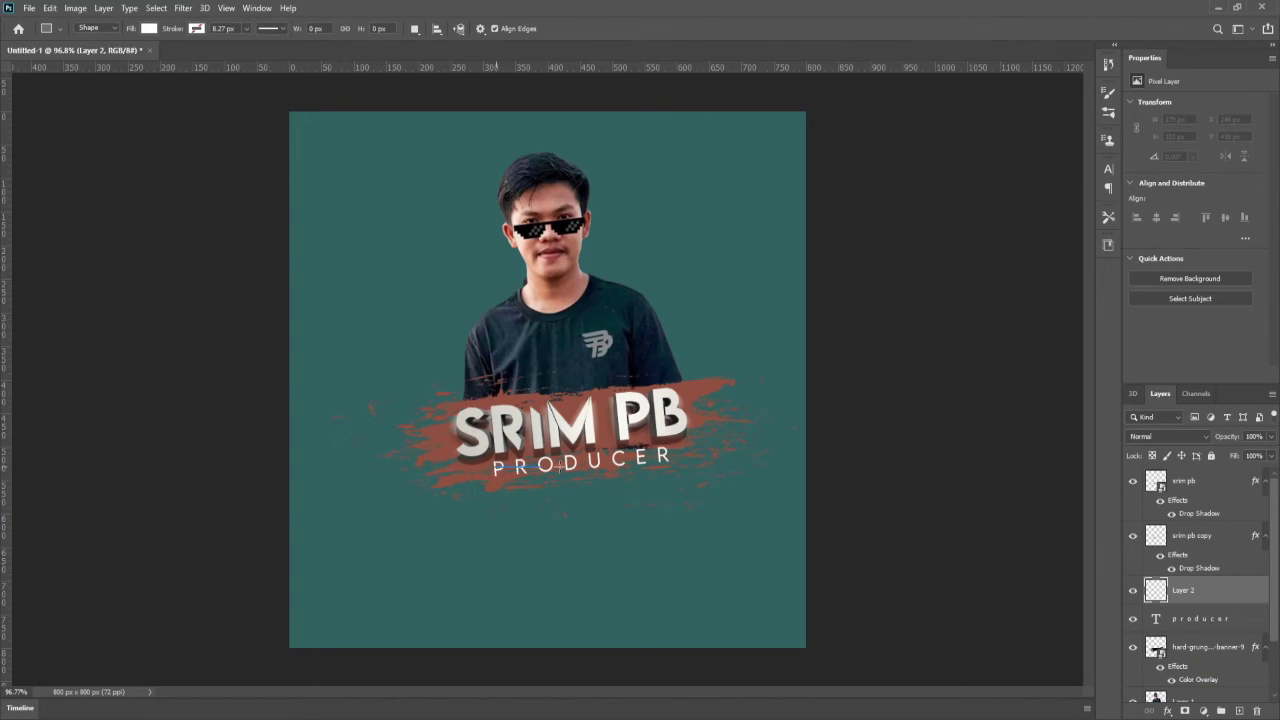
left_click_drag(684, 482, 684, 482)
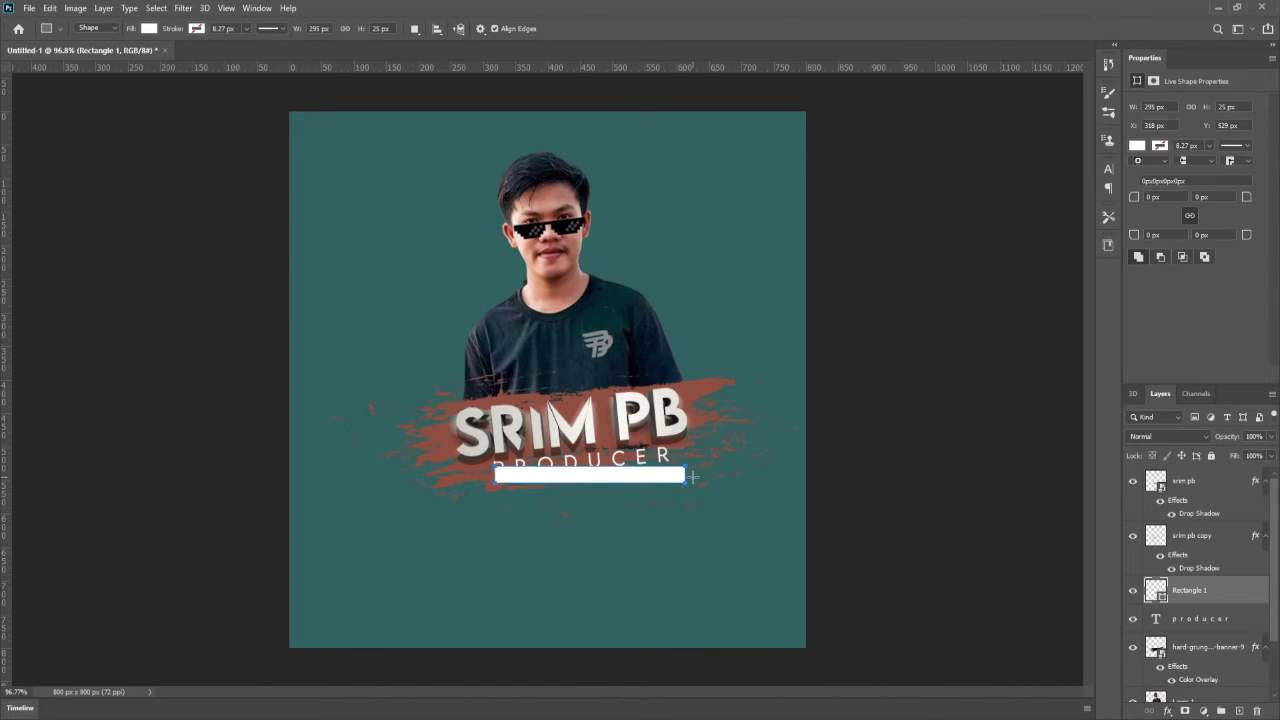
key("ctrl+z")
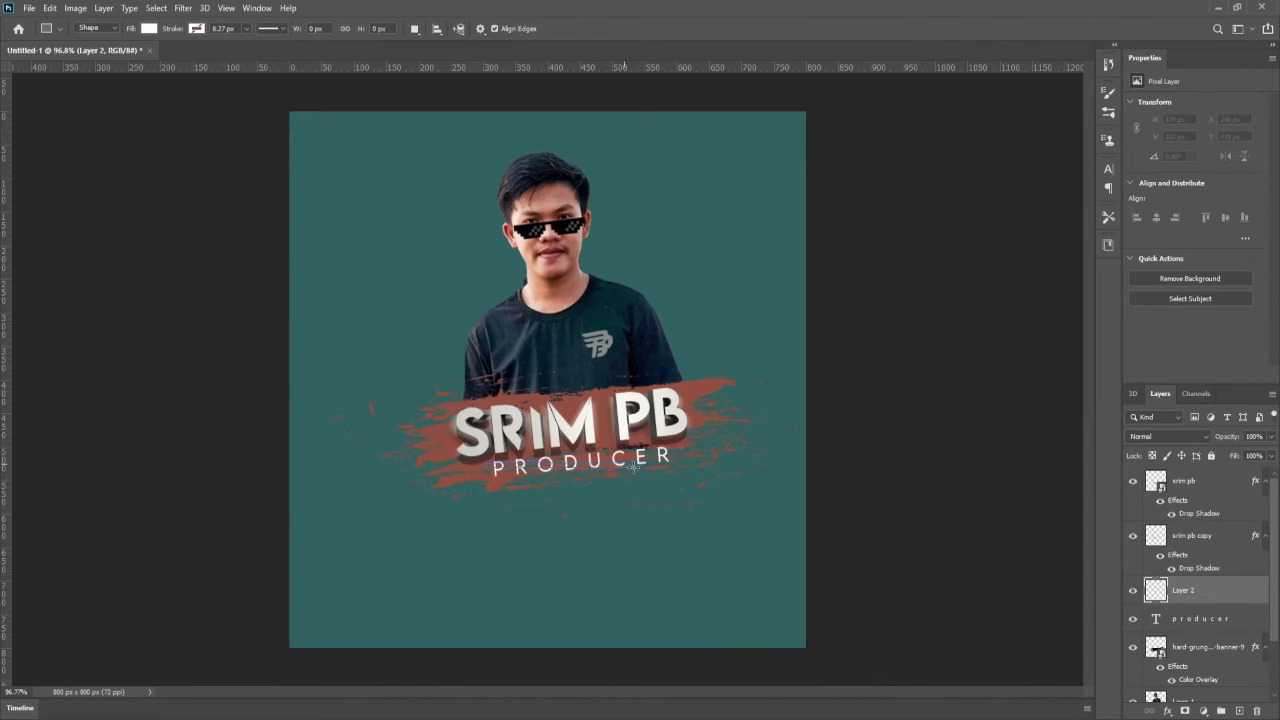
left_click_drag(691, 481, 704, 478)
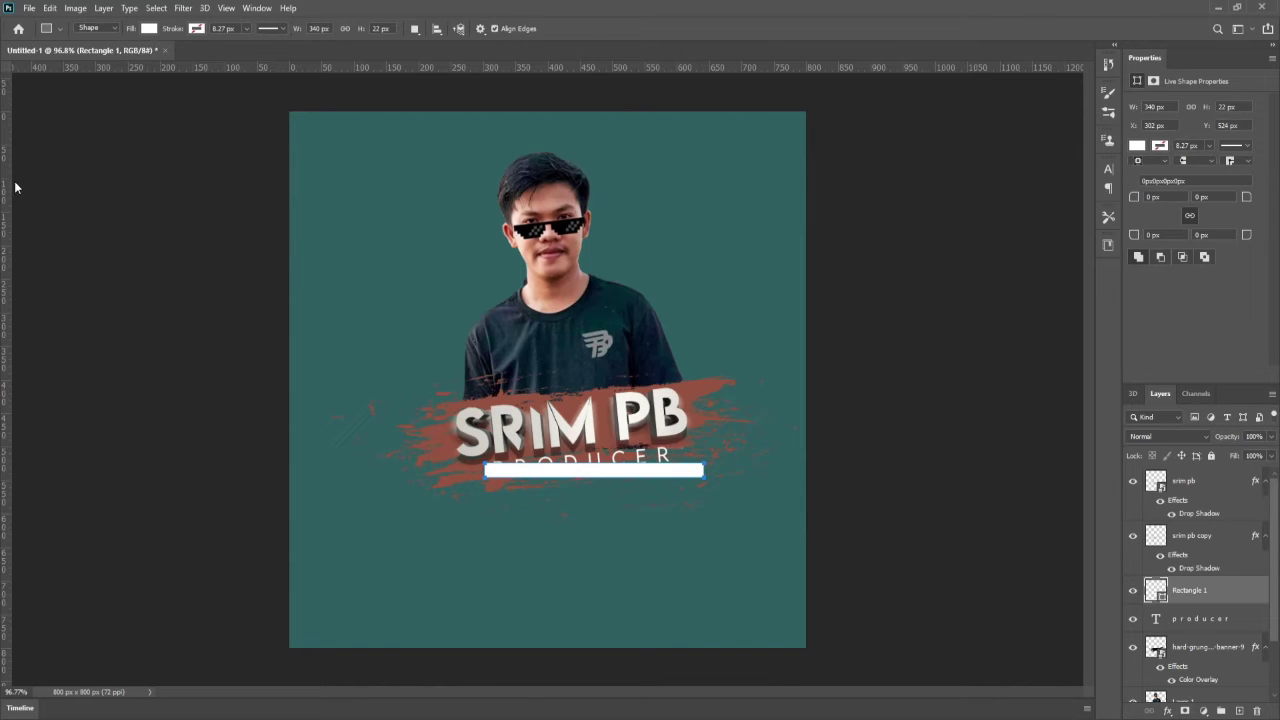
key("e")
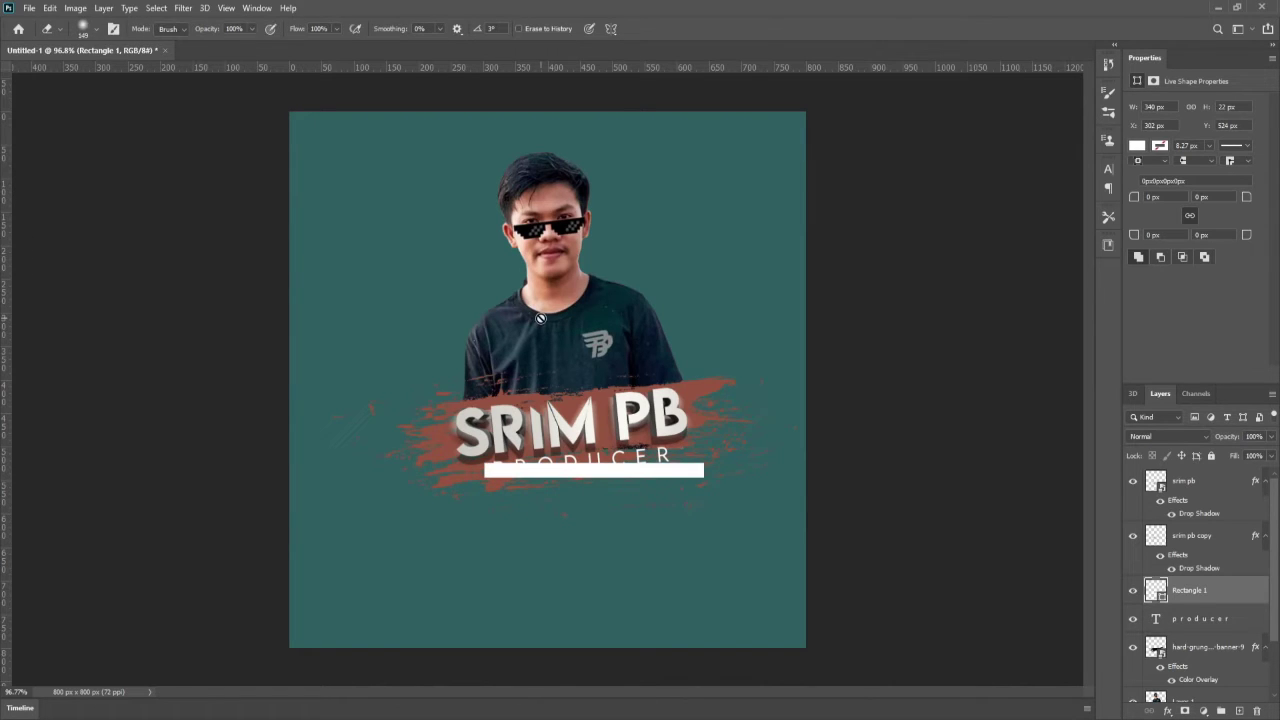
left_click(601, 274)
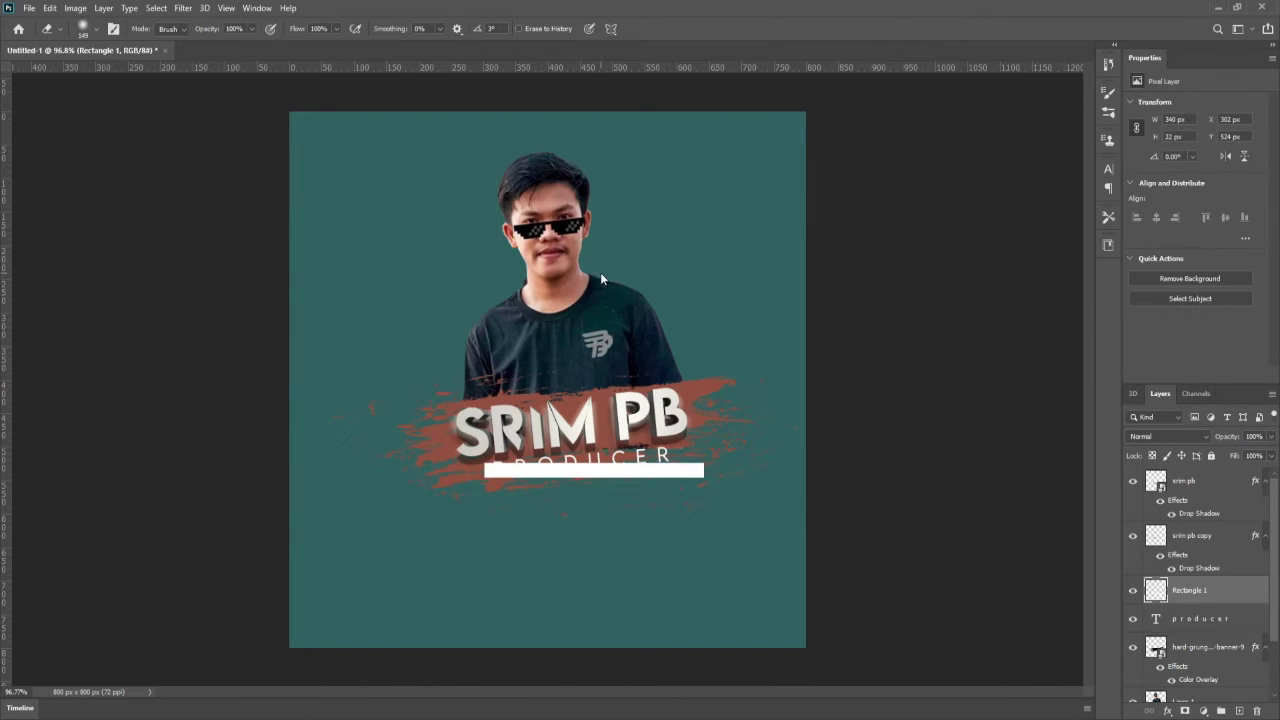
Recolour the PRODUCER text with a light grey sampled from the SRIM PB lettering.
left_click(14, 358)
triple_click(603, 452)
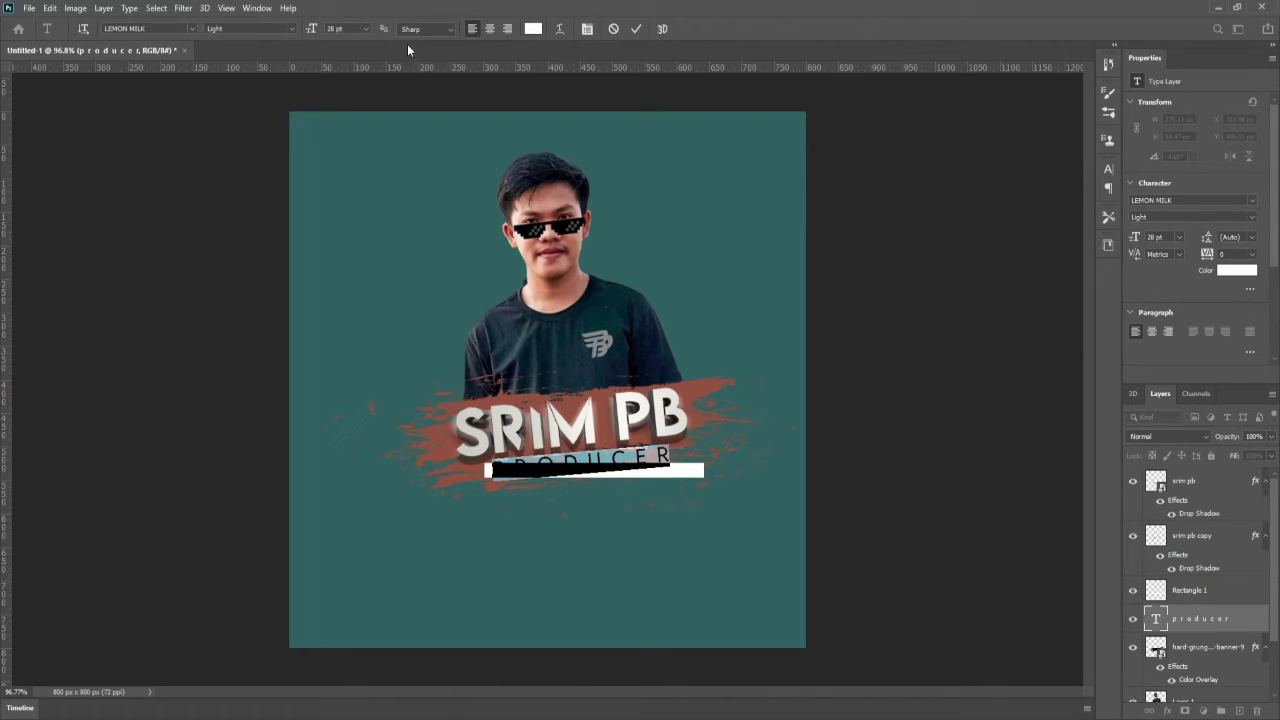
left_click(536, 29)
left_click_drag(1010, 337, 878, 347)
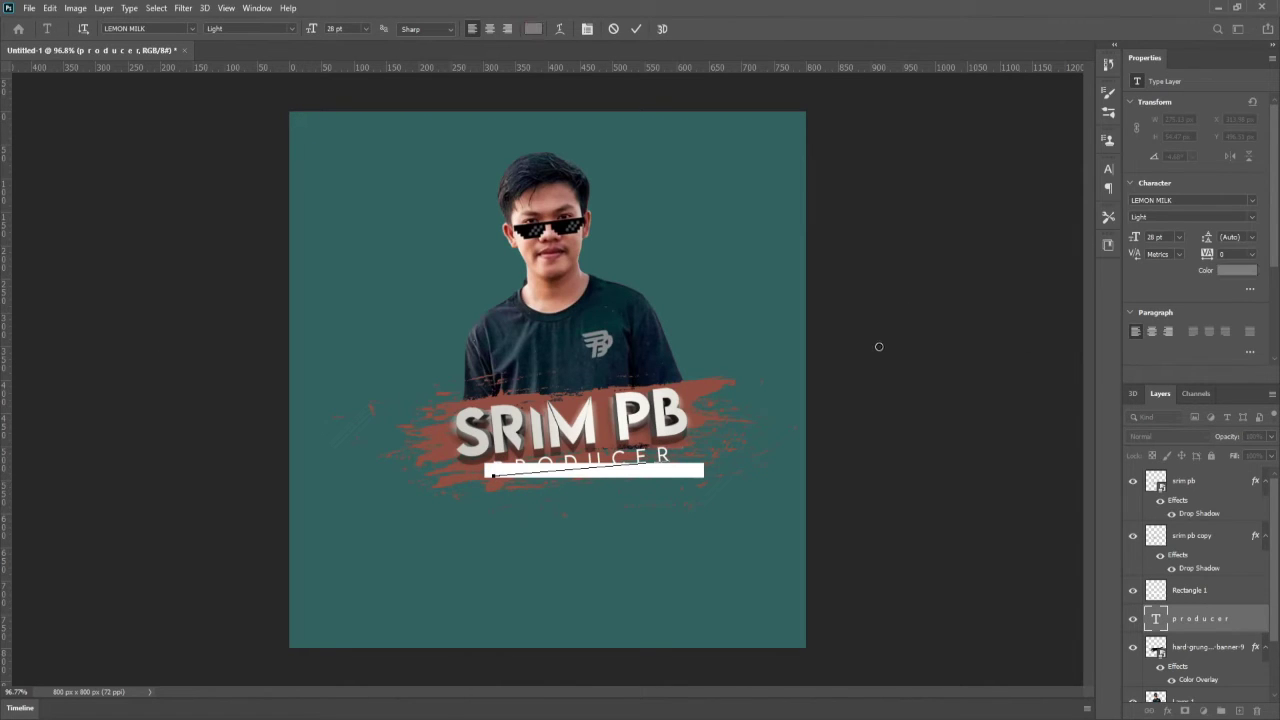
left_click_drag(612, 411, 626, 408)
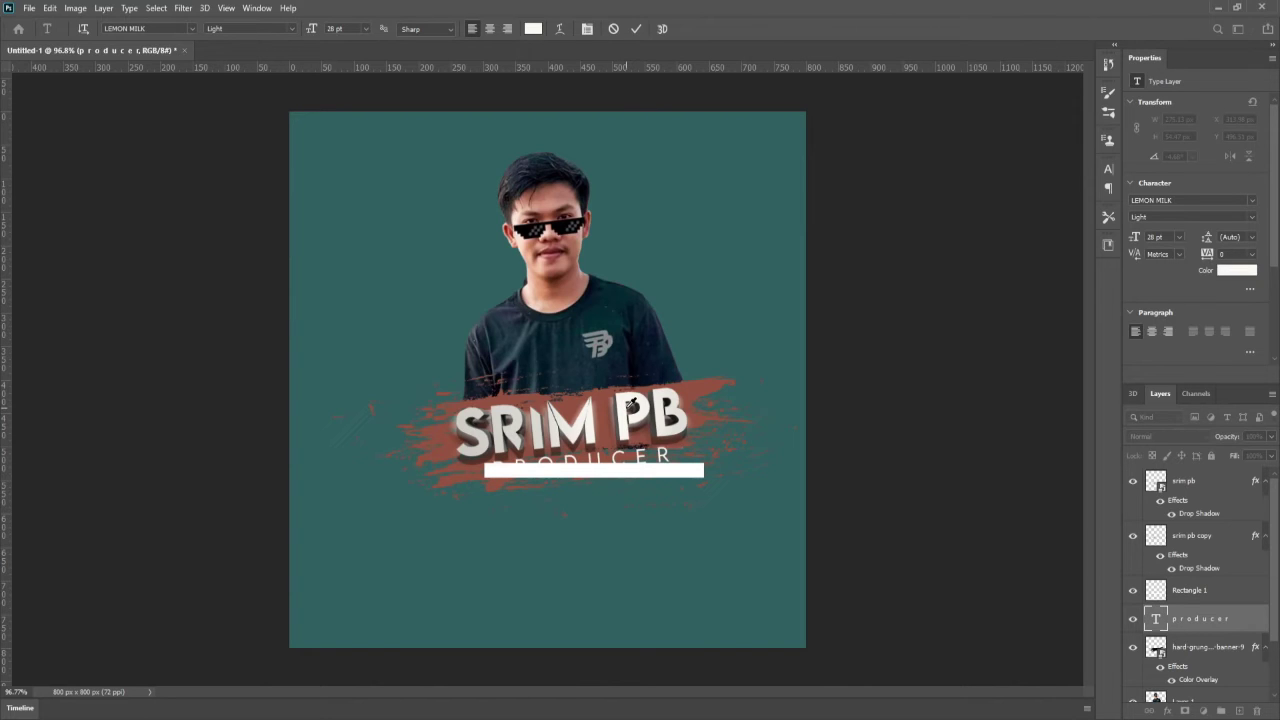
left_click_drag(534, 406, 521, 408)
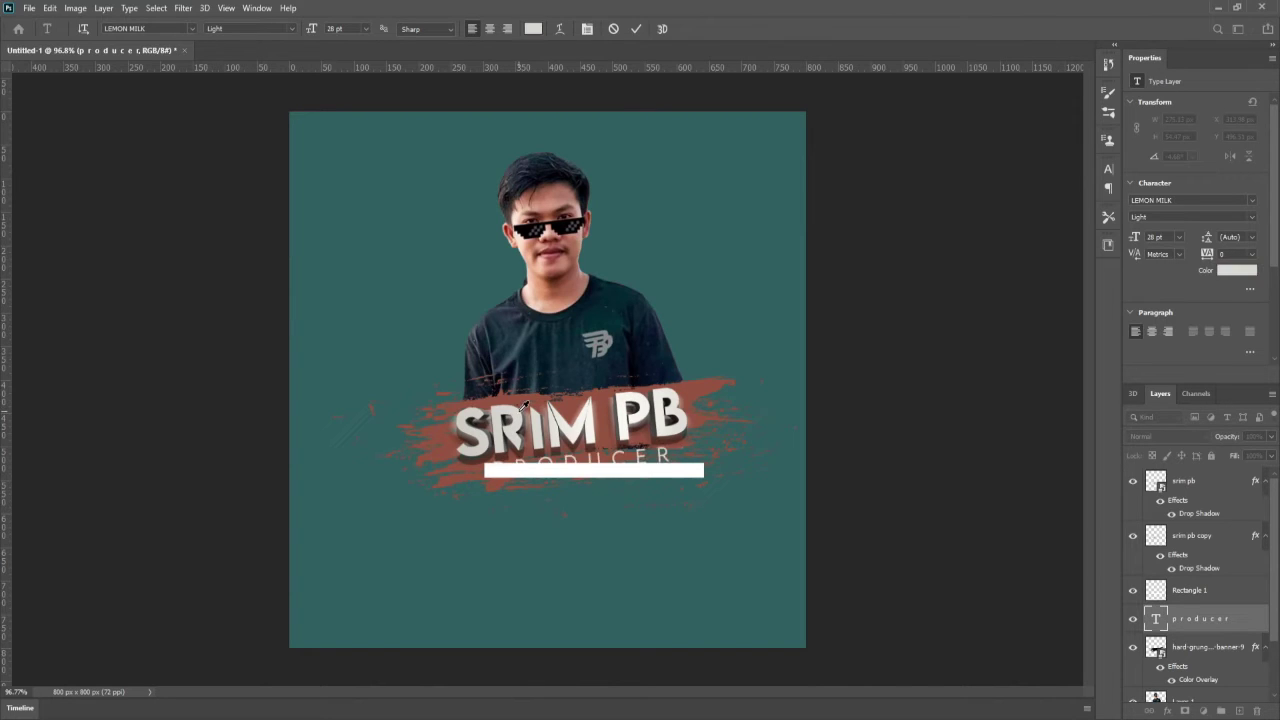
left_click(1219, 250)
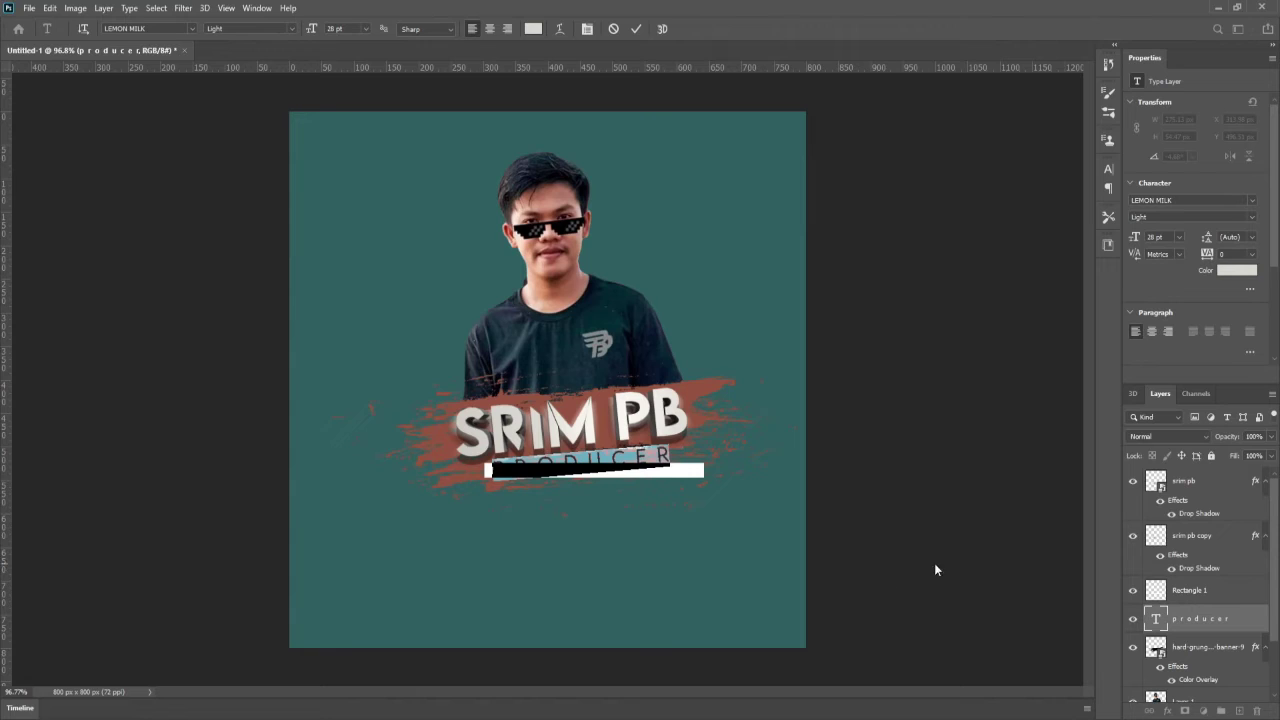
Place the white bar's layer below the PRODUCER text and tilt the bar about -6.7° over the lettering.
left_click_drag(1204, 596, 1205, 624)
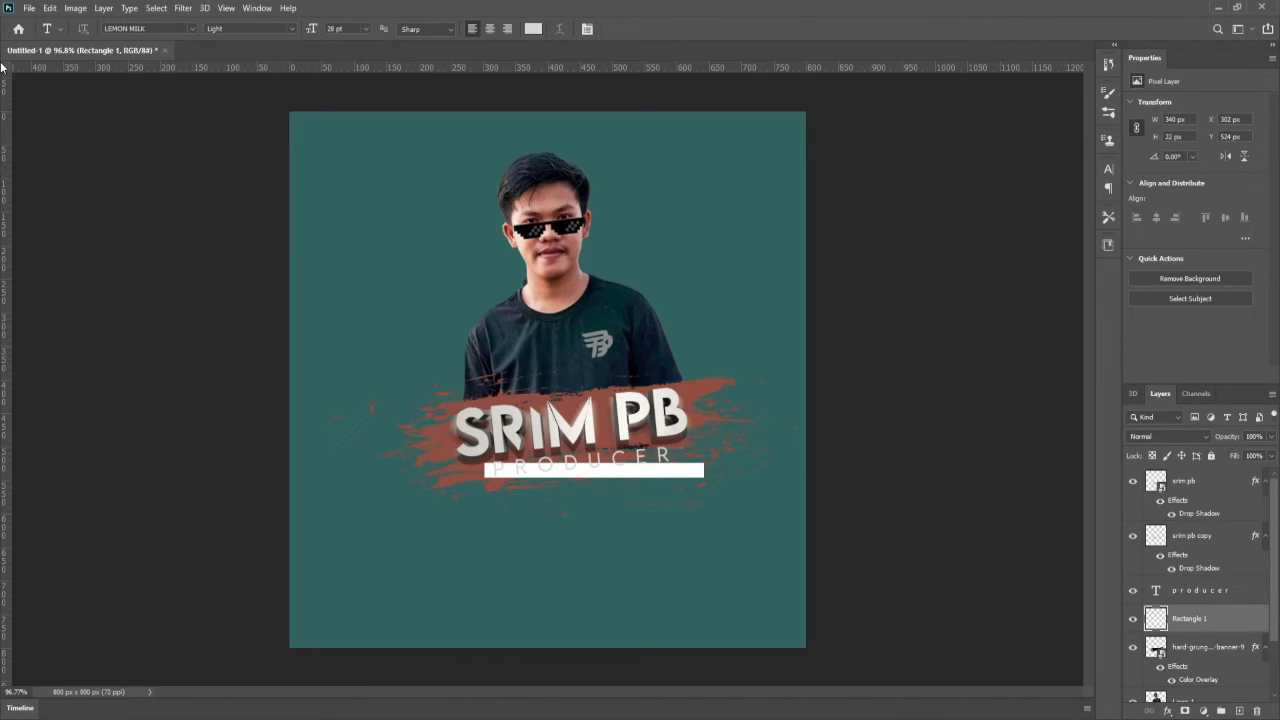
key("v")
left_click_drag(680, 480, 753, 457)
key("ctrl+t")
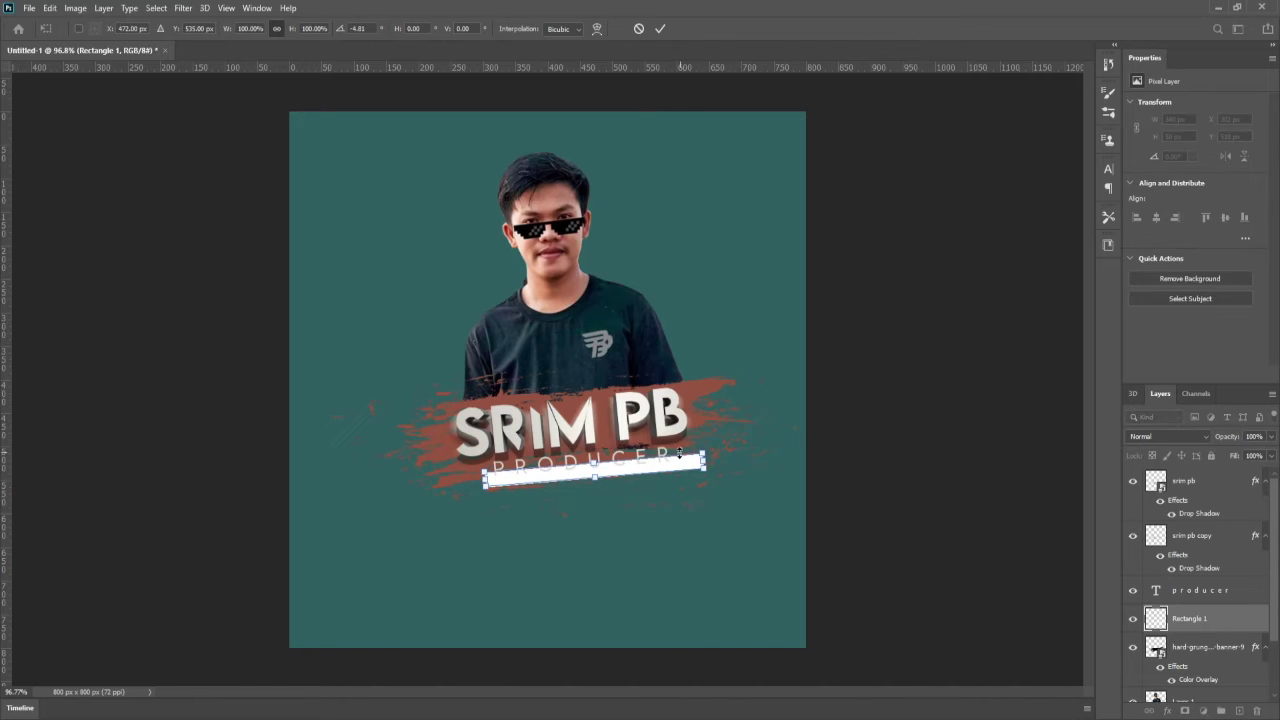
left_click_drag(675, 465, 655, 456)
left_click_drag(735, 462, 736, 457)
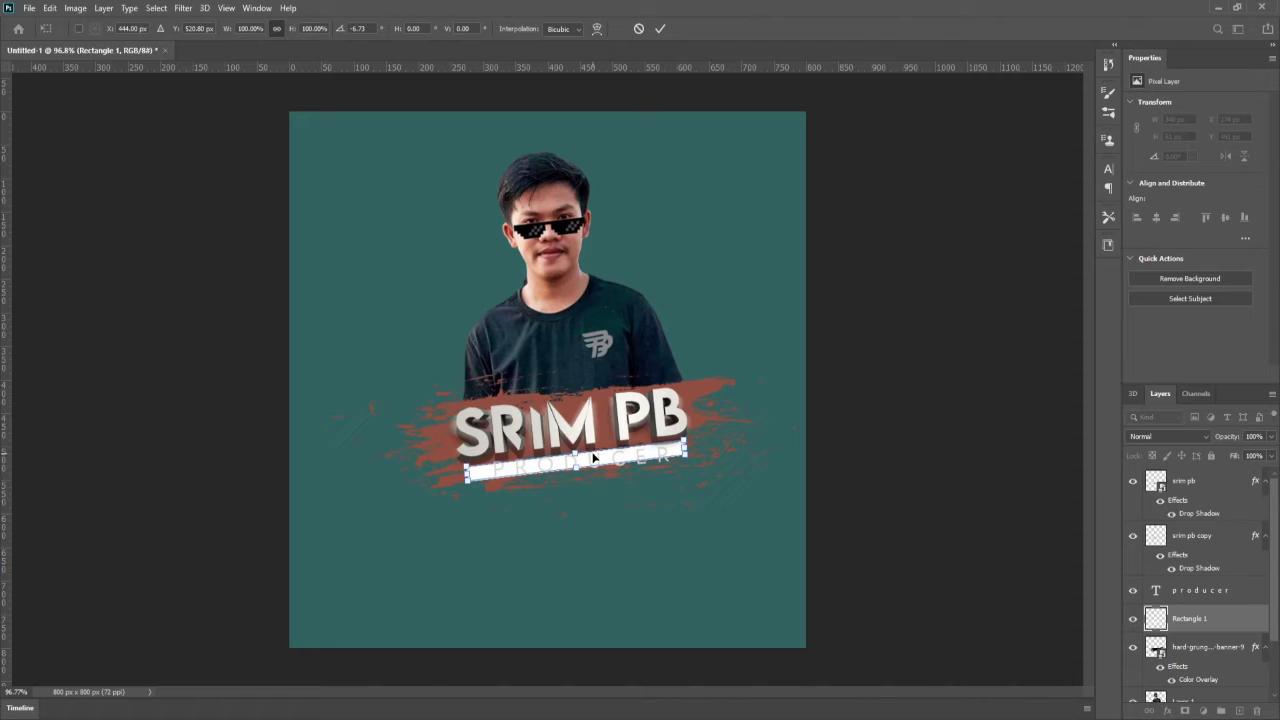
Adjust the white bar's tilt to about -4.85° and scale it to about 155% behind the PRODUCER text.
left_click_drag(578, 470, 608, 459)
left_click_drag(781, 451, 777, 457)
left_click_drag(675, 452, 679, 456)
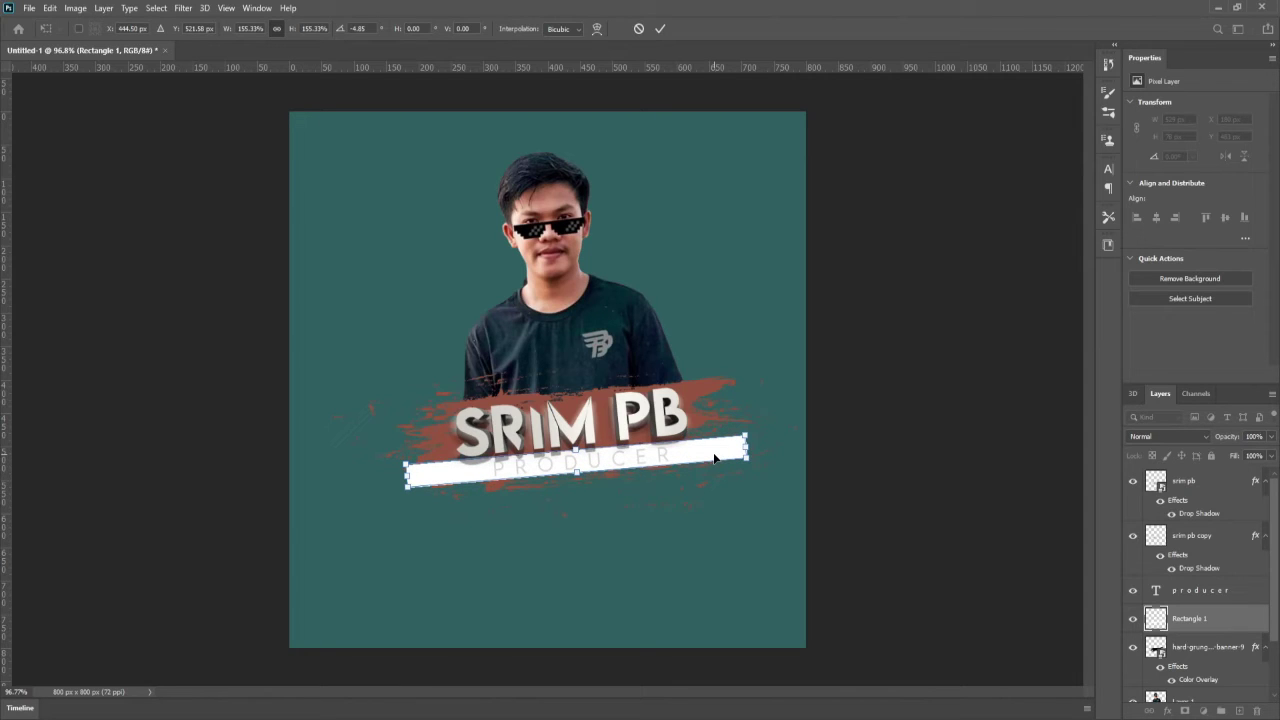
key("Return")
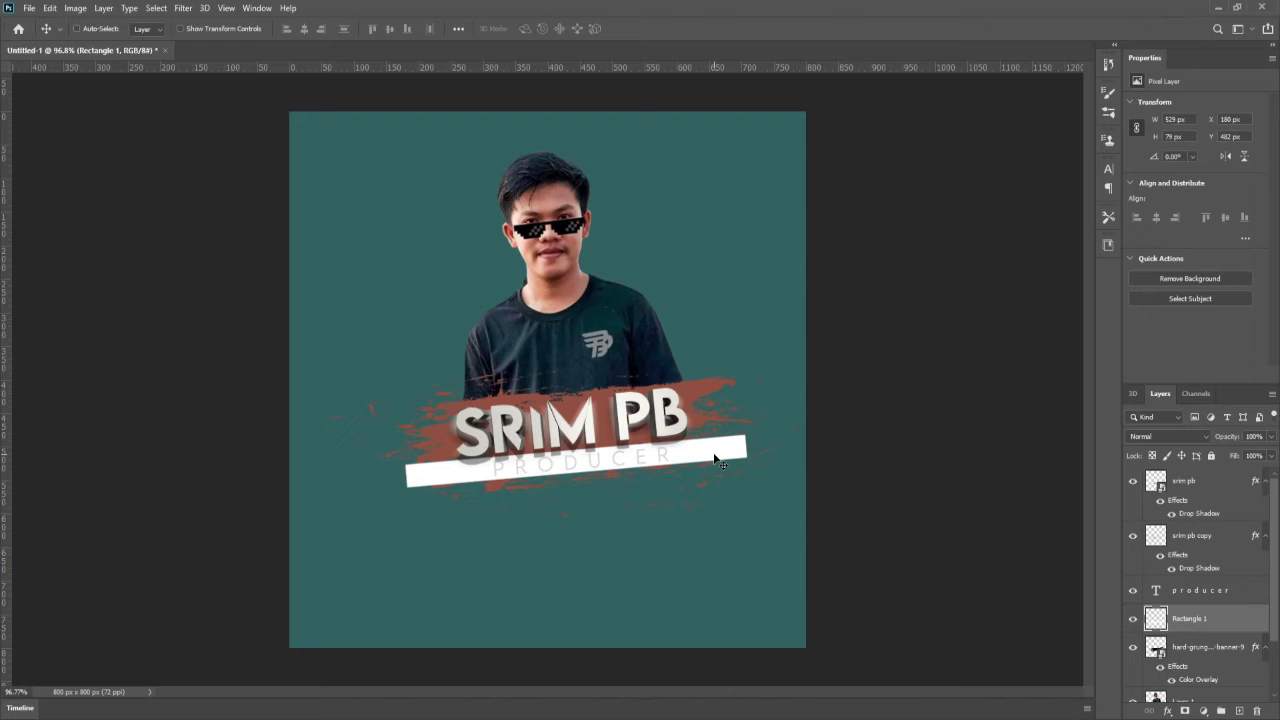
Fade both ends of the white bar with a soft eraser, undoing the last stroke near the letter P.
key("e")
mouse_move(364, 398)
left_mouse_down()
mouse_move(400, 513)
mouse_move(386, 348)
mouse_move(394, 506)
left_mouse_up()
mouse_move(777, 466)
left_mouse_down()
mouse_move(733, 355)
mouse_move(733, 492)
mouse_move(749, 360)
left_mouse_up()
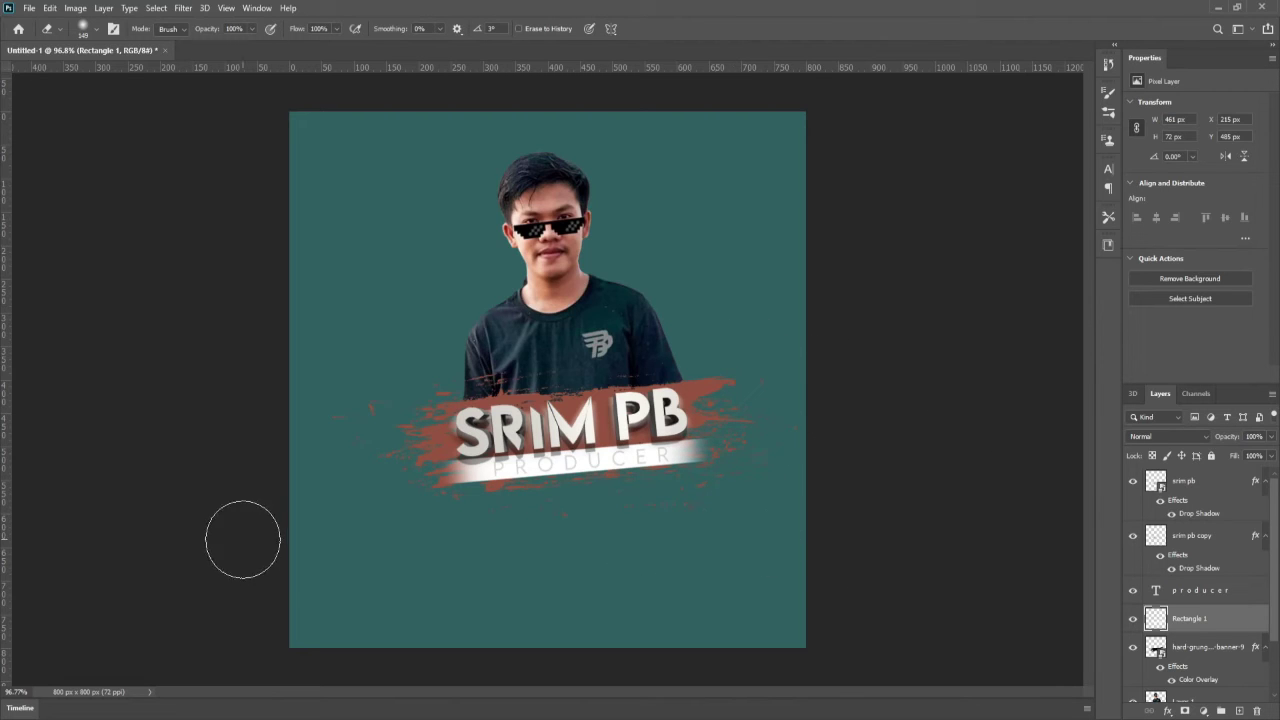
mouse_move(437, 517)
left_mouse_down()
mouse_move(428, 421)
mouse_move(469, 577)
left_mouse_up()
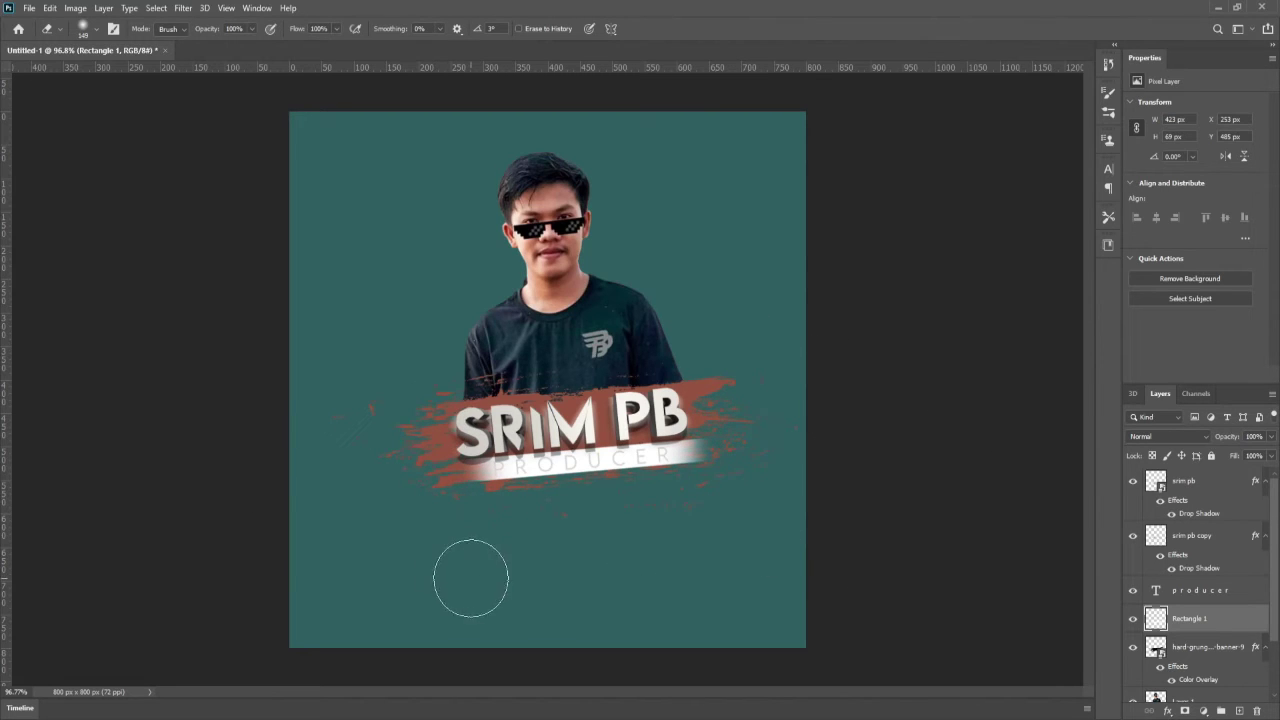
left_click_drag(718, 515, 725, 362)
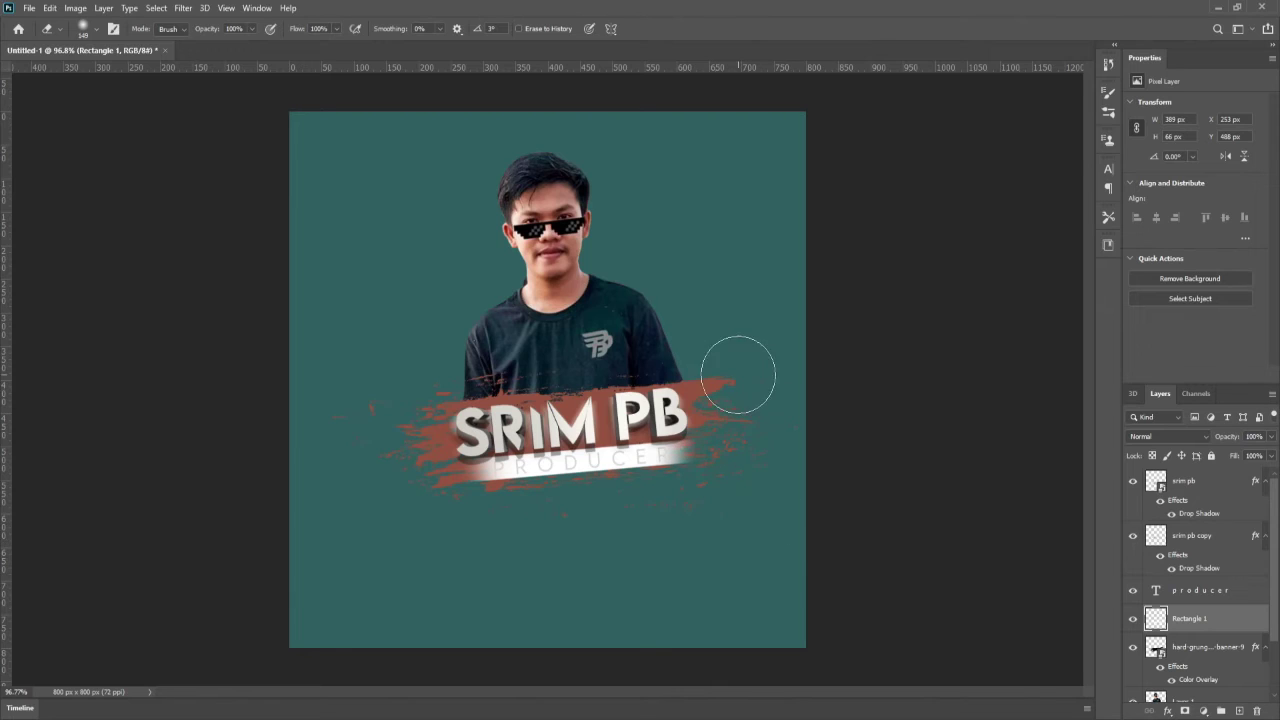
left_click_drag(448, 450, 454, 600)
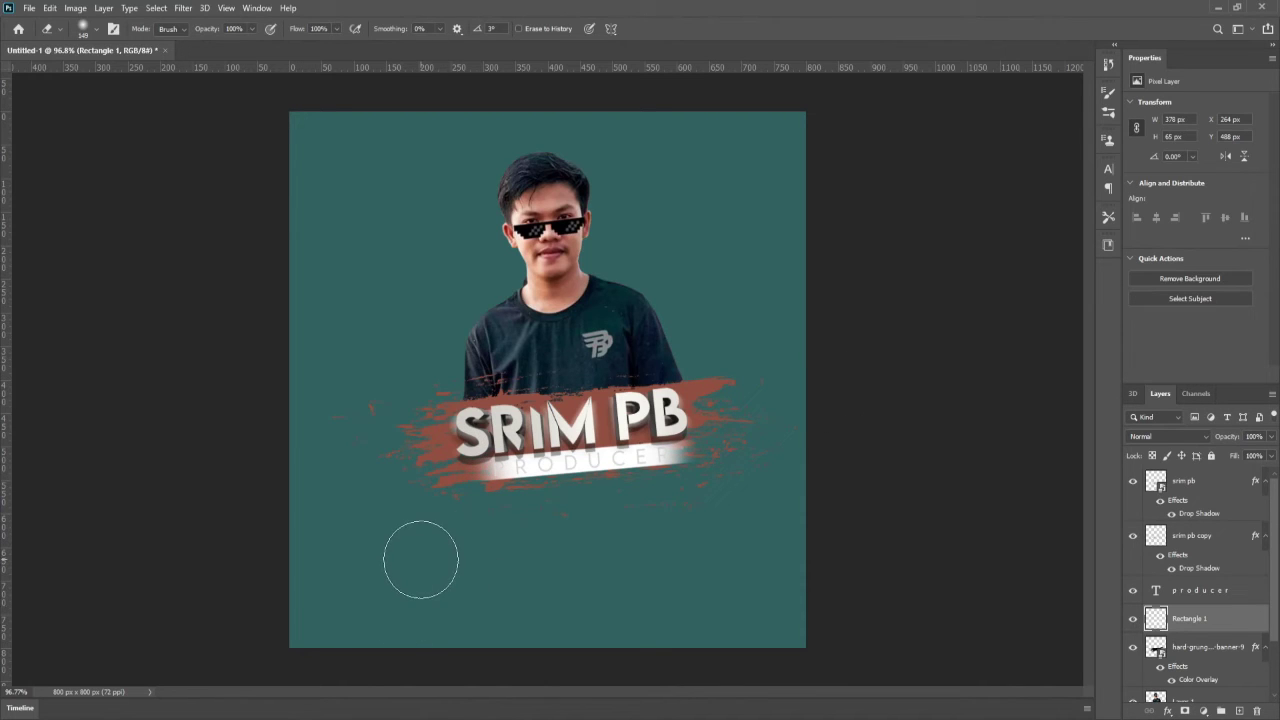
key("ctrl+z")
Recolour the whole PRODUCER text to a darker grey that stands out on the white bar.
scroll(689, 557, "up", 3)
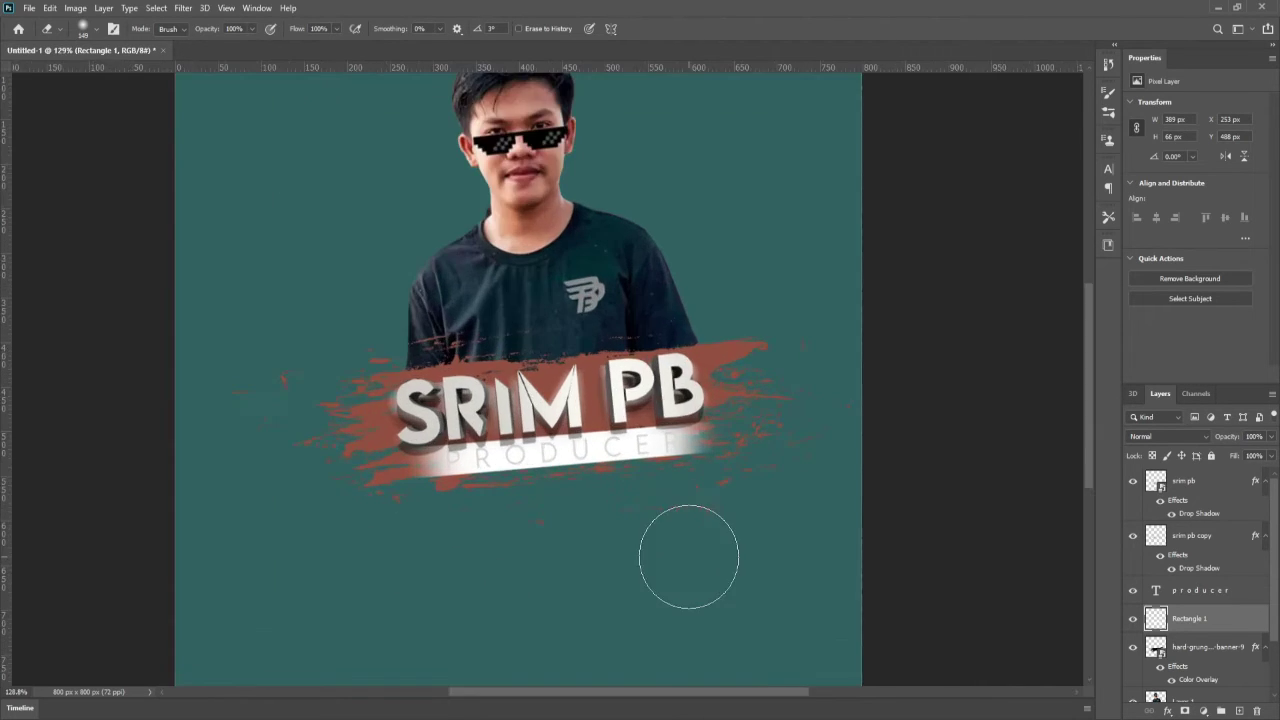
scroll(689, 557, "down", 7)
scroll(689, 557, "up", 3)
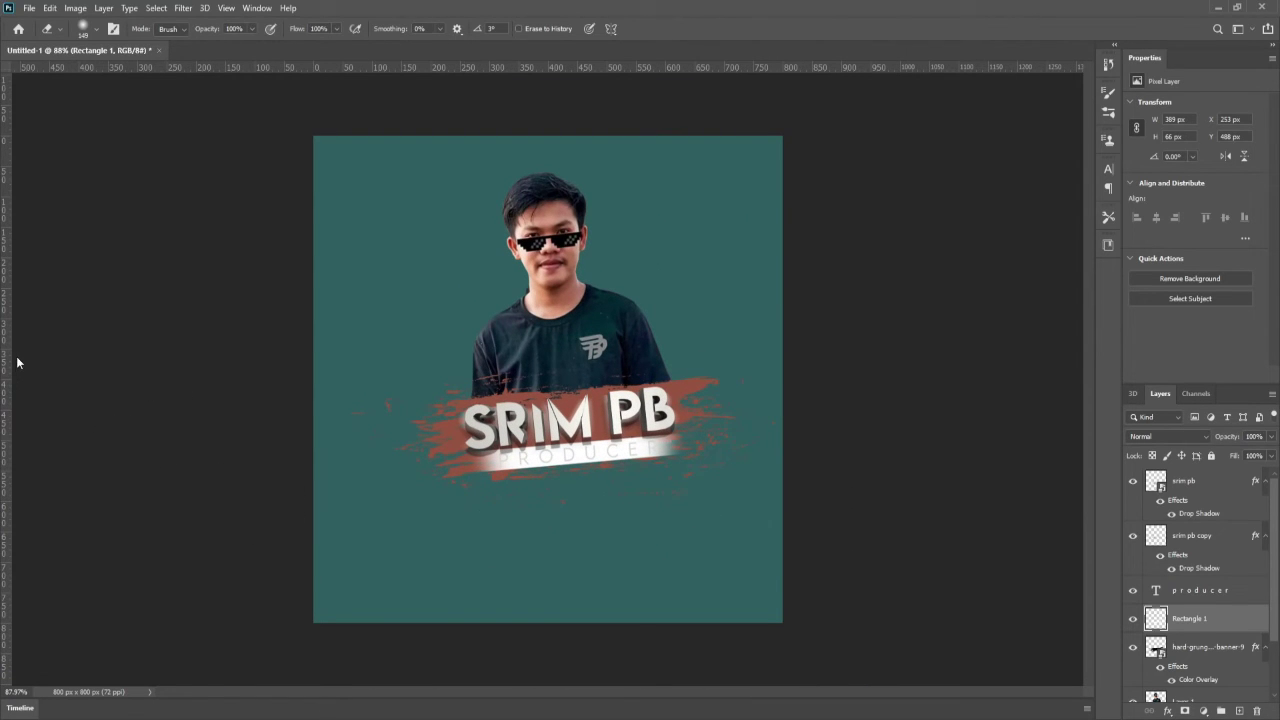
key("t")
left_click(561, 455)
key("ctrl+a")
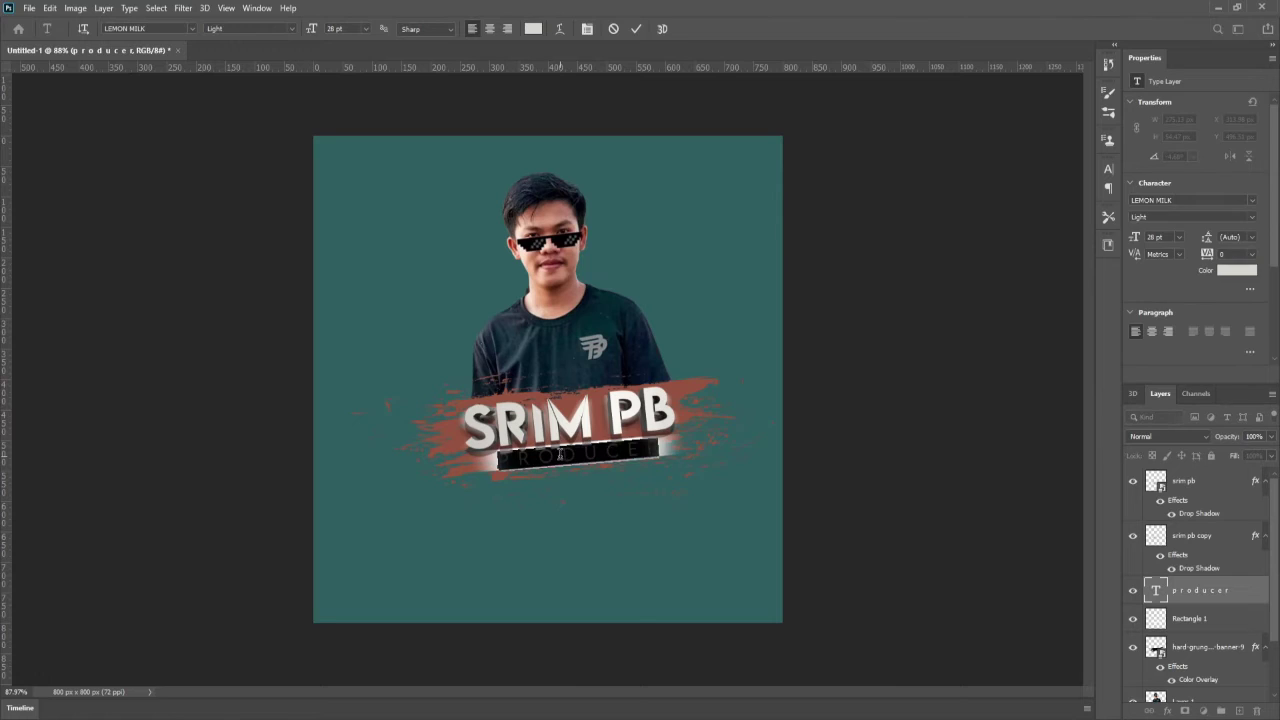
left_click(533, 28)
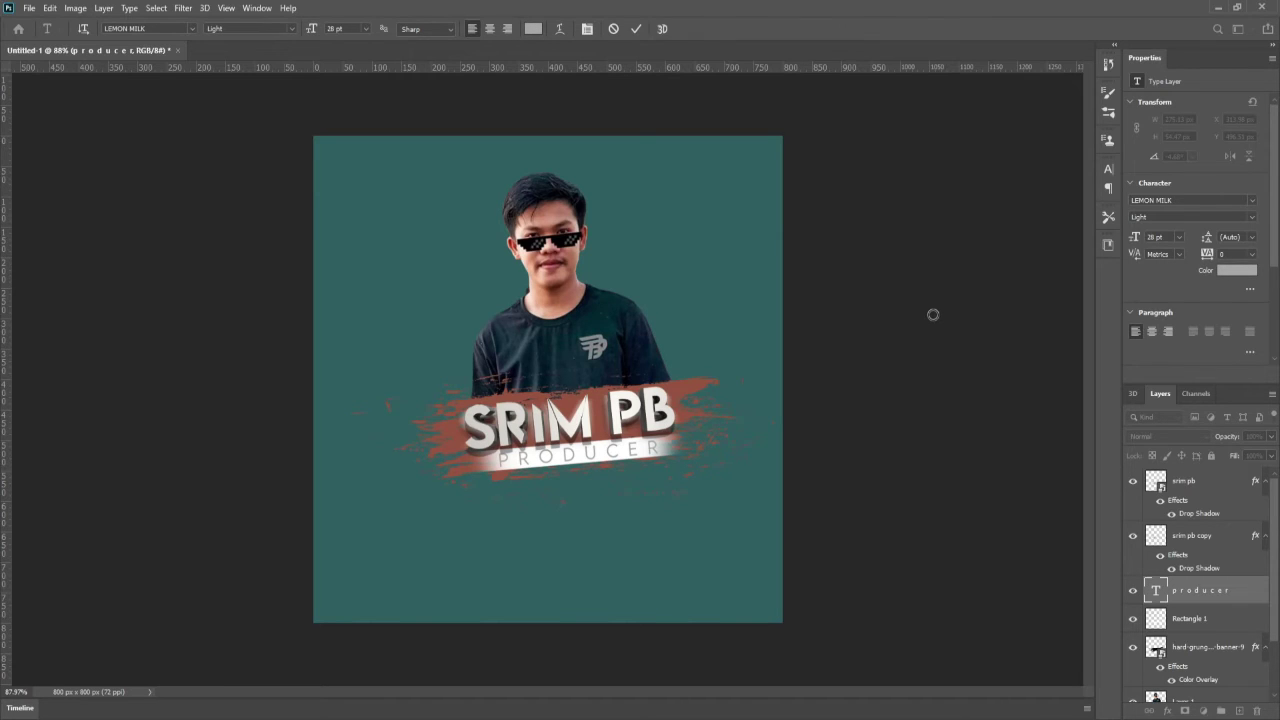
left_click(1221, 244)
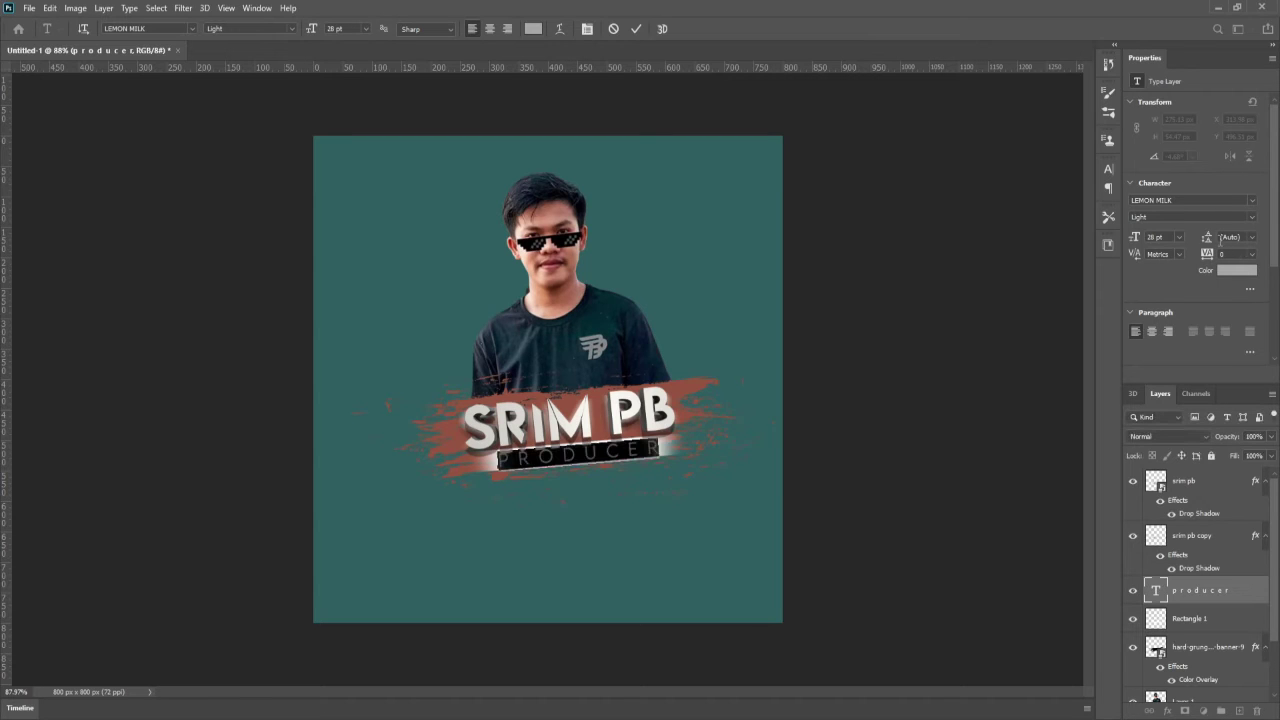
left_click(14, 67)
Select all layers from srim pb down to Layer 1 and move them together lower and slightly left on the canvas.
scroll(238, 250, "up", 4)
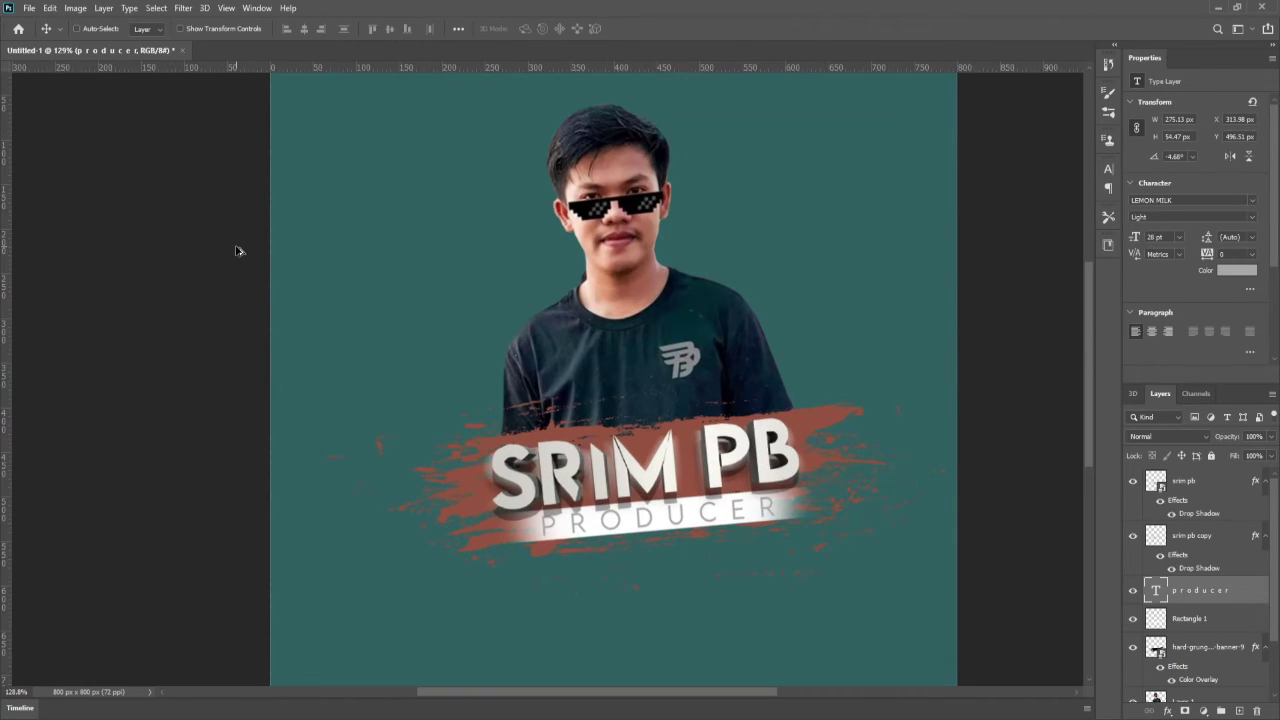
scroll(238, 250, "down", 7)
scroll(238, 250, "up", 1)
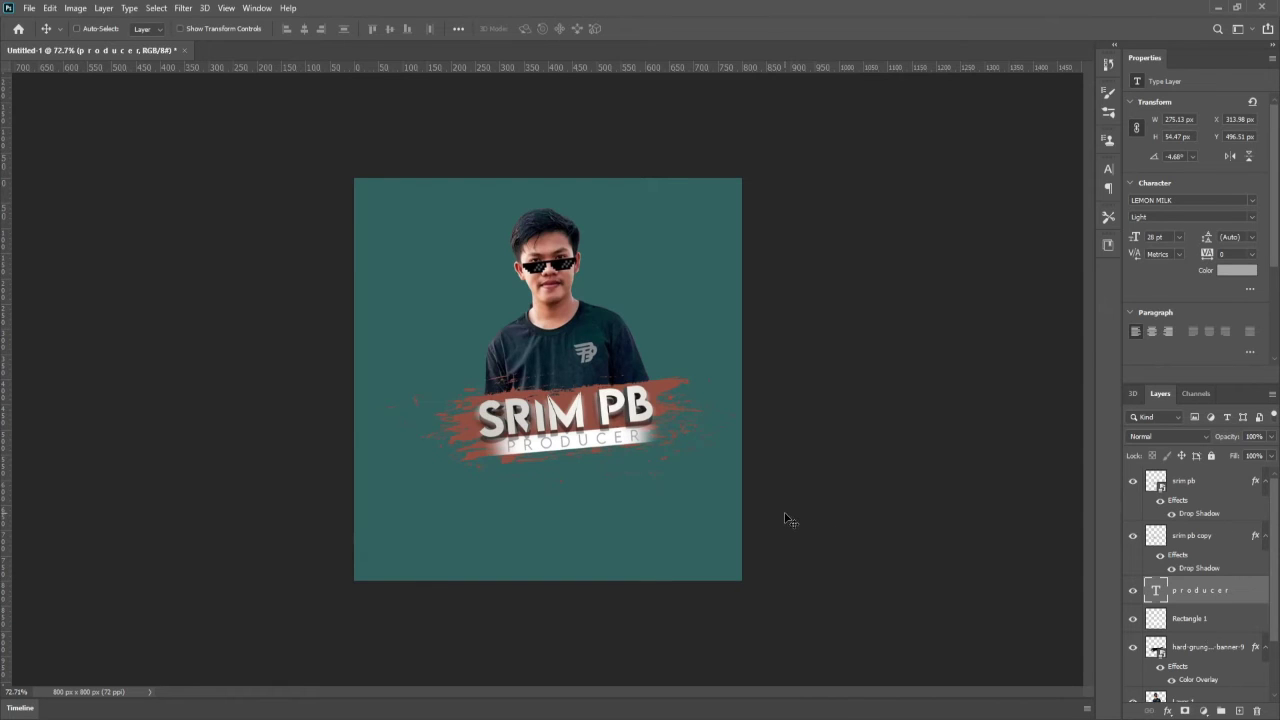
scroll(1218, 655, "down", 1)
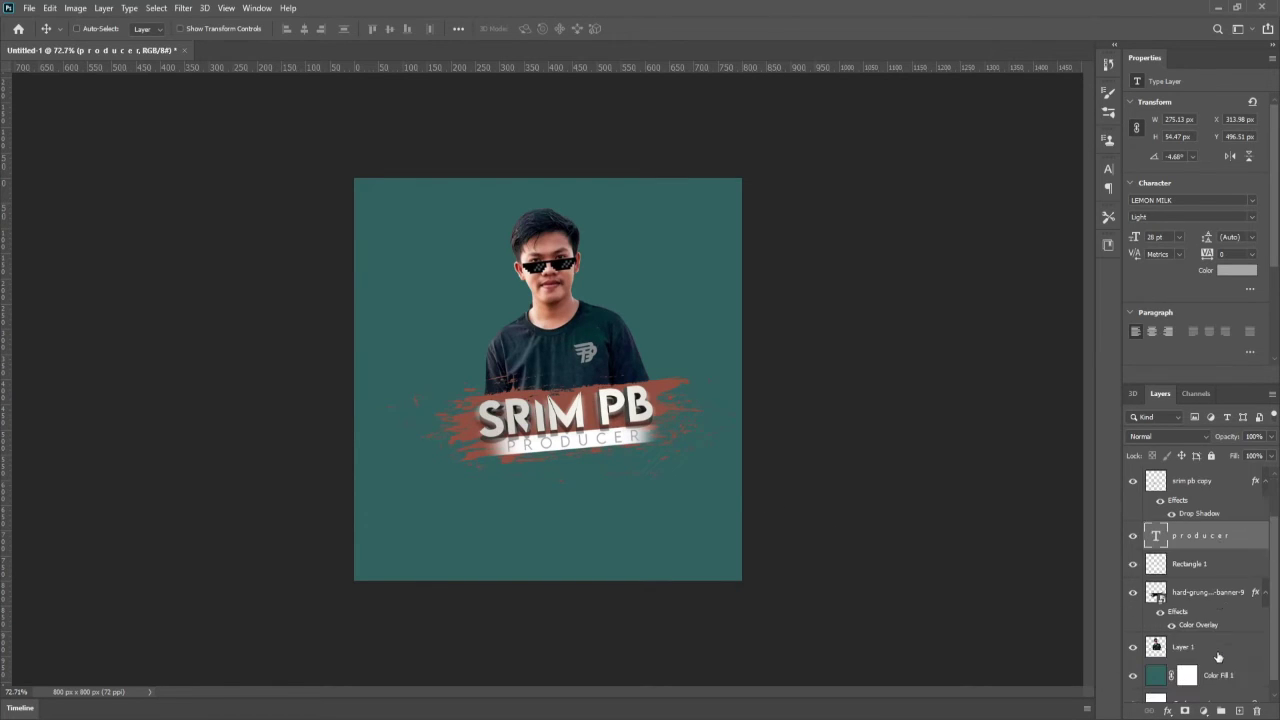
left_click(1203, 597)
scroll(1203, 597, "up", 1)
left_click(1190, 481)
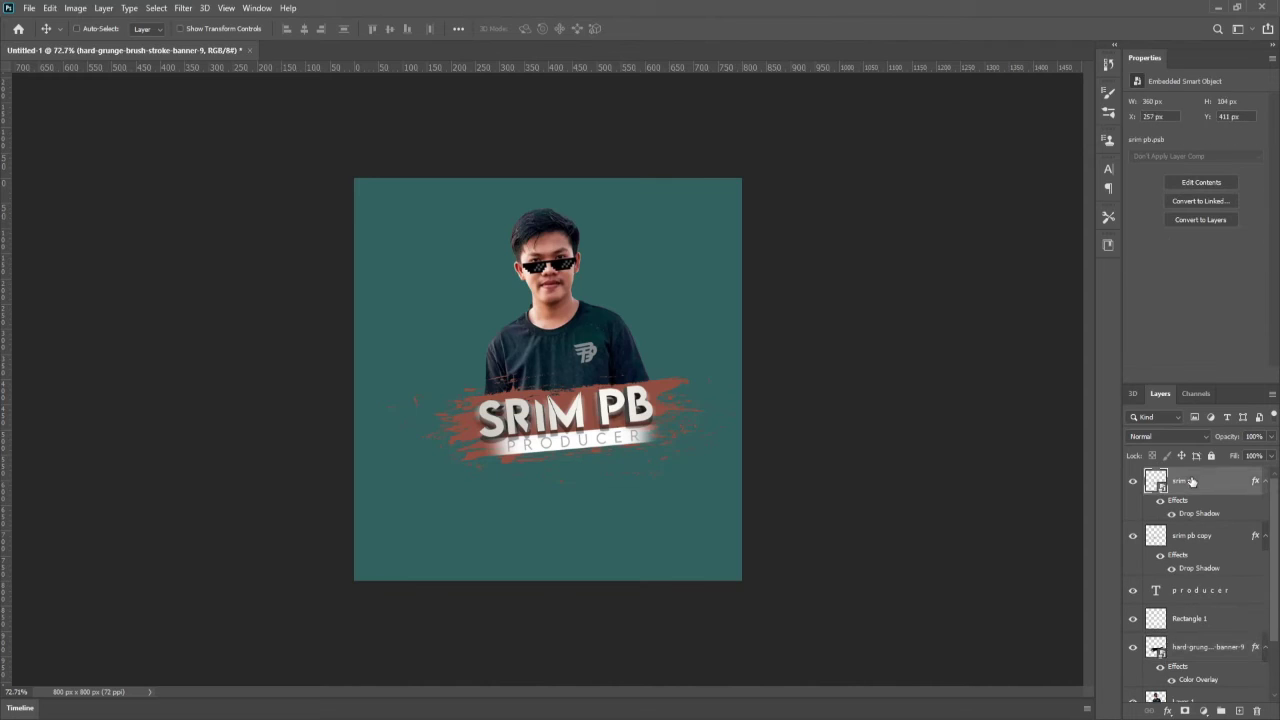
scroll(1236, 631, "down", 1)
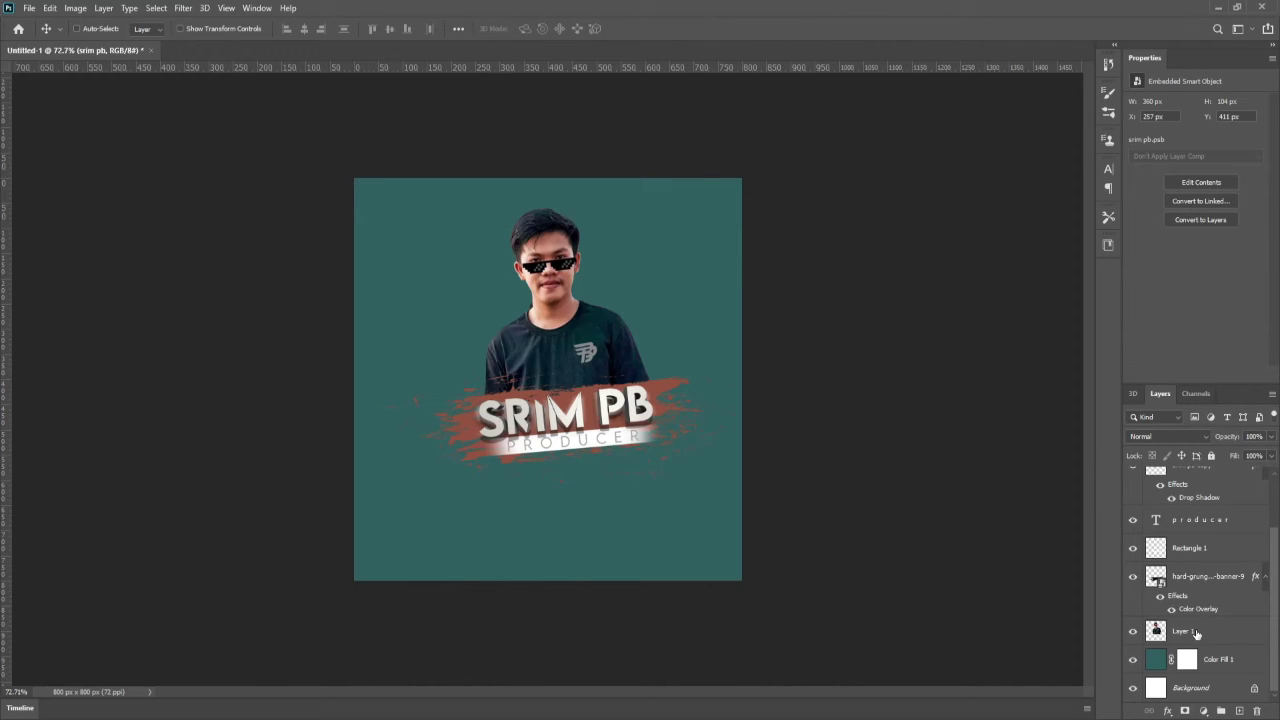
left_click(1196, 633, "shift")
left_click_drag(564, 322, 546, 376)
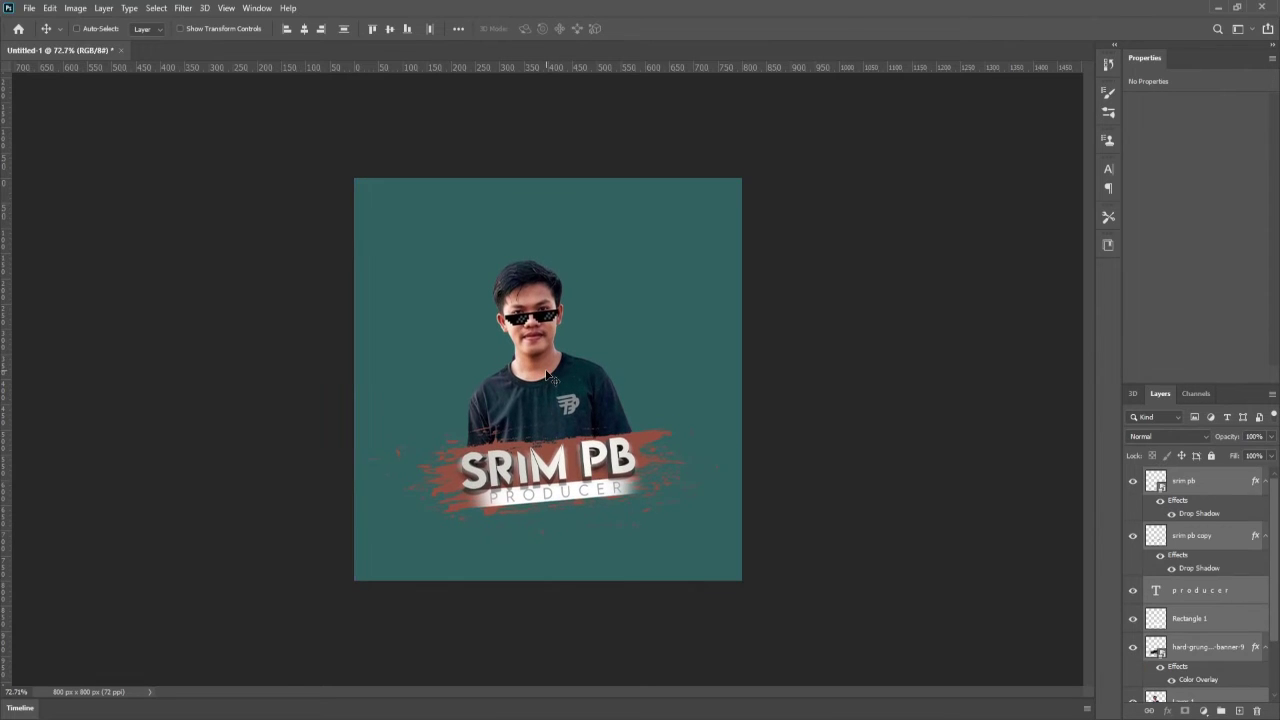
Draw an unfilled rectangle about 472 × 422 px with an 8.27 px white stroke, directly above Layer 1.
key("u")
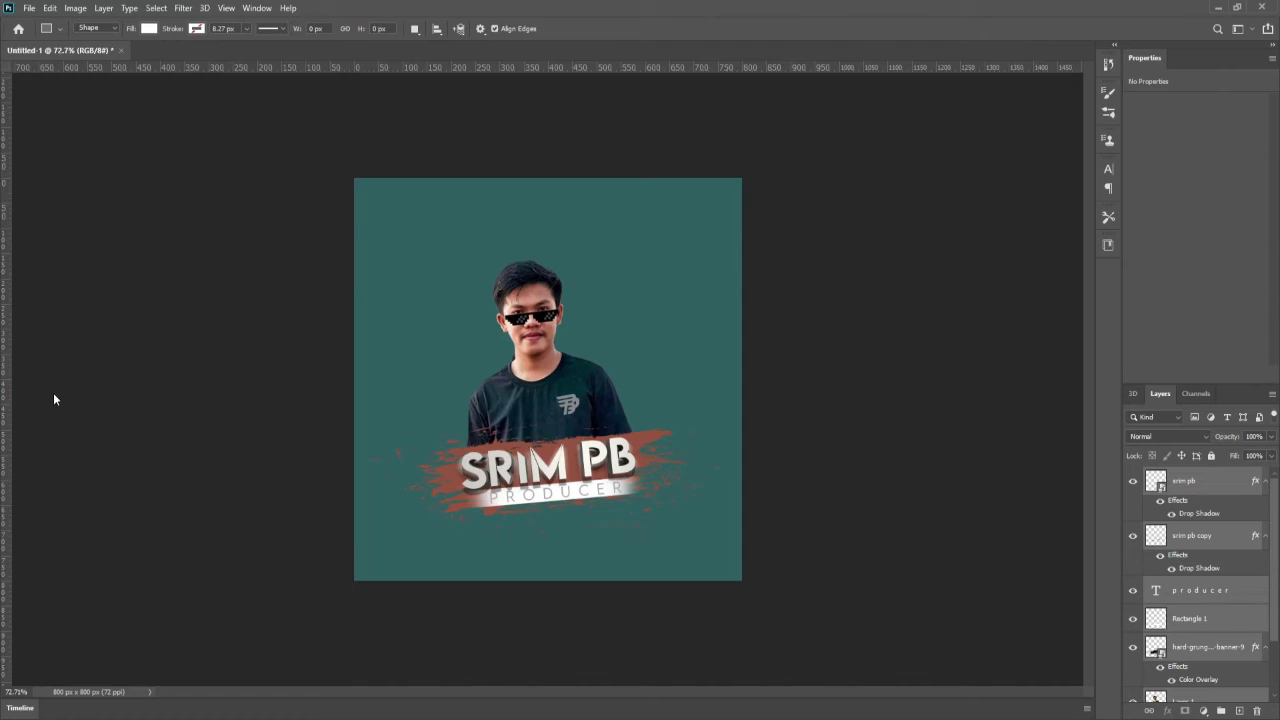
left_click(67, 461)
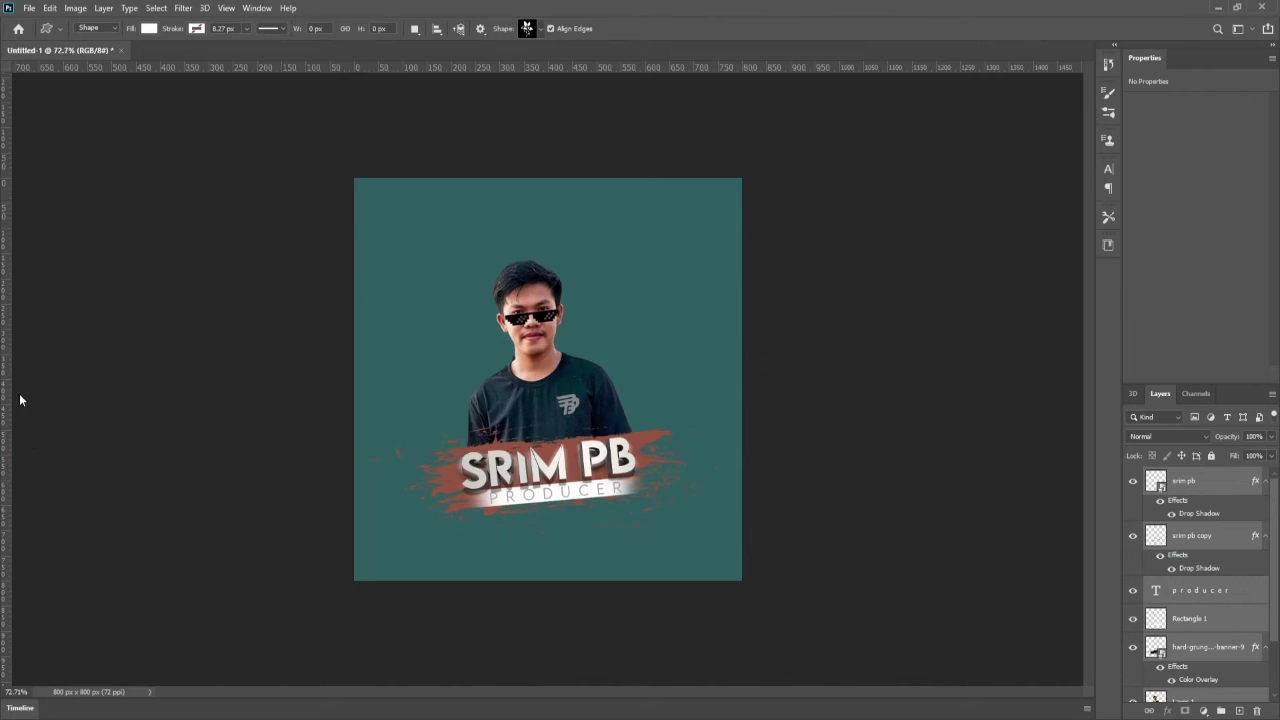
key("shift+u")
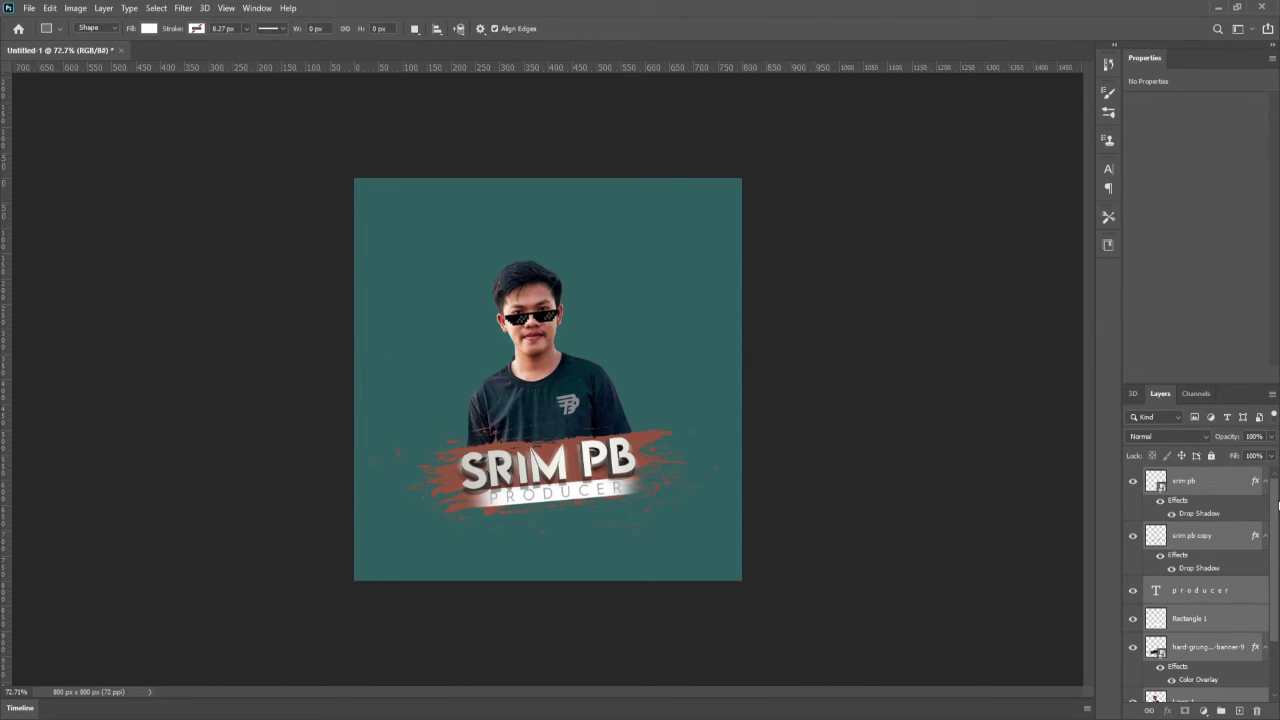
left_click(1220, 490)
scroll(1218, 648, "down", 2)
left_click(1197, 621)
left_click(1207, 640)
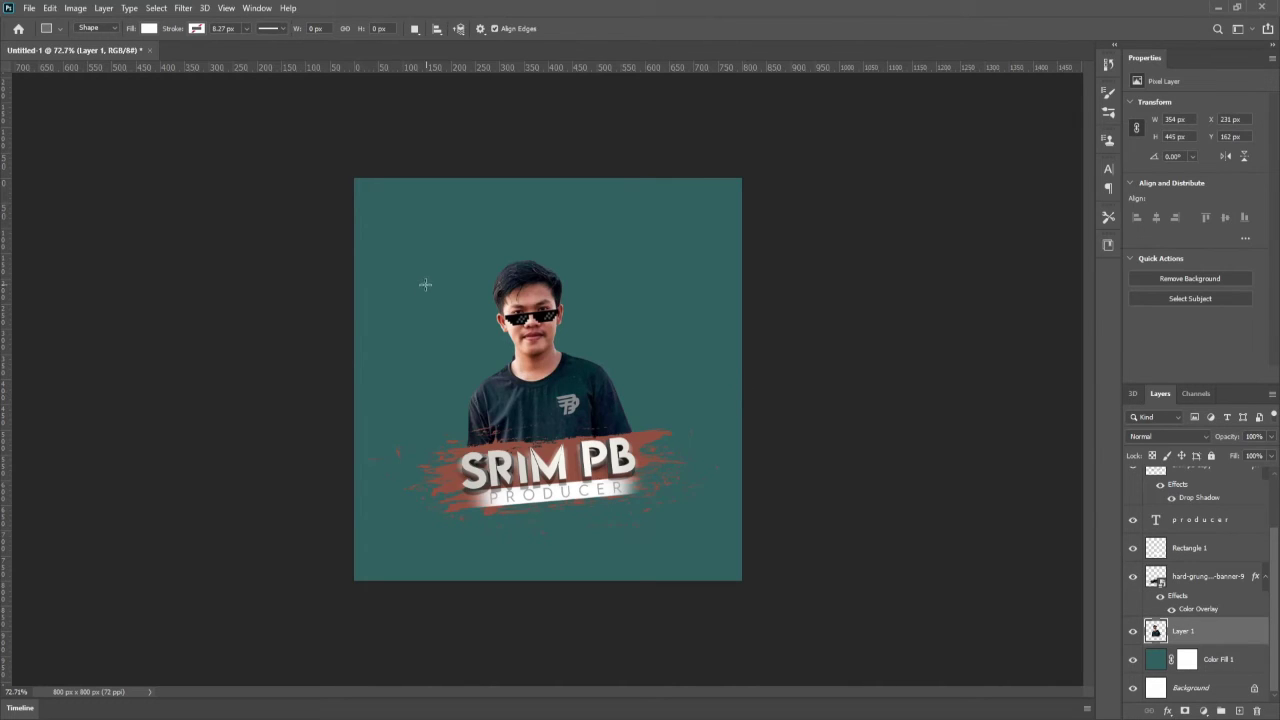
left_click(69, 51)
mouse_move(453, 271)
left_mouse_down()
mouse_move(650, 432)
mouse_move(683, 483)
left_mouse_up()
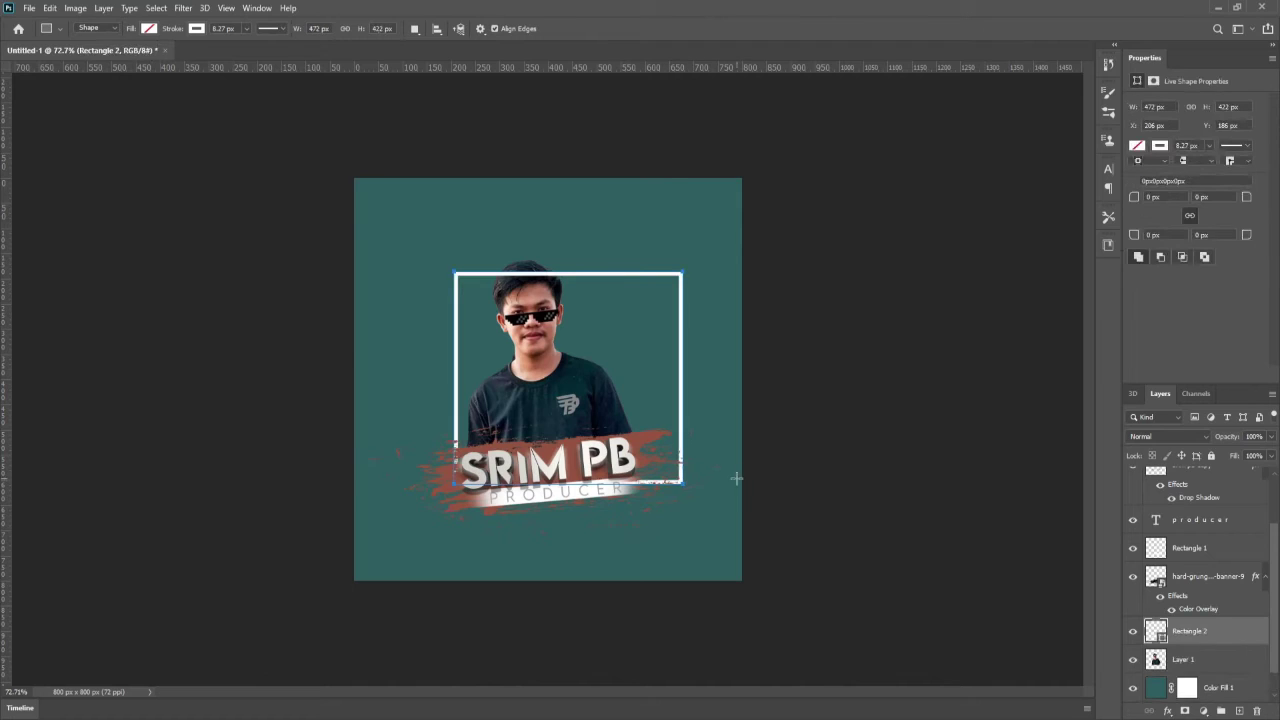
Move the white frame to about X 164, Y 99 px and place its layer beneath the portrait in Layer 1.
key("v")
left_click_drag(663, 366, 641, 320)
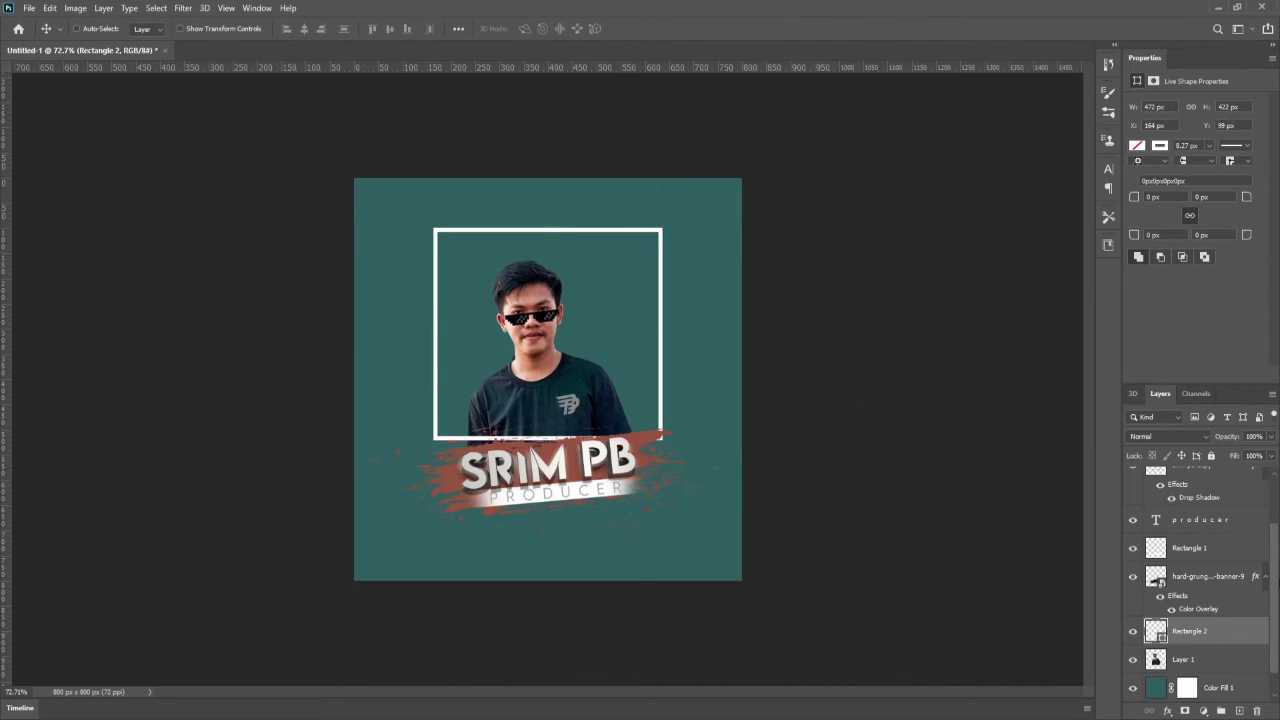
left_click_drag(1181, 634, 1191, 664)
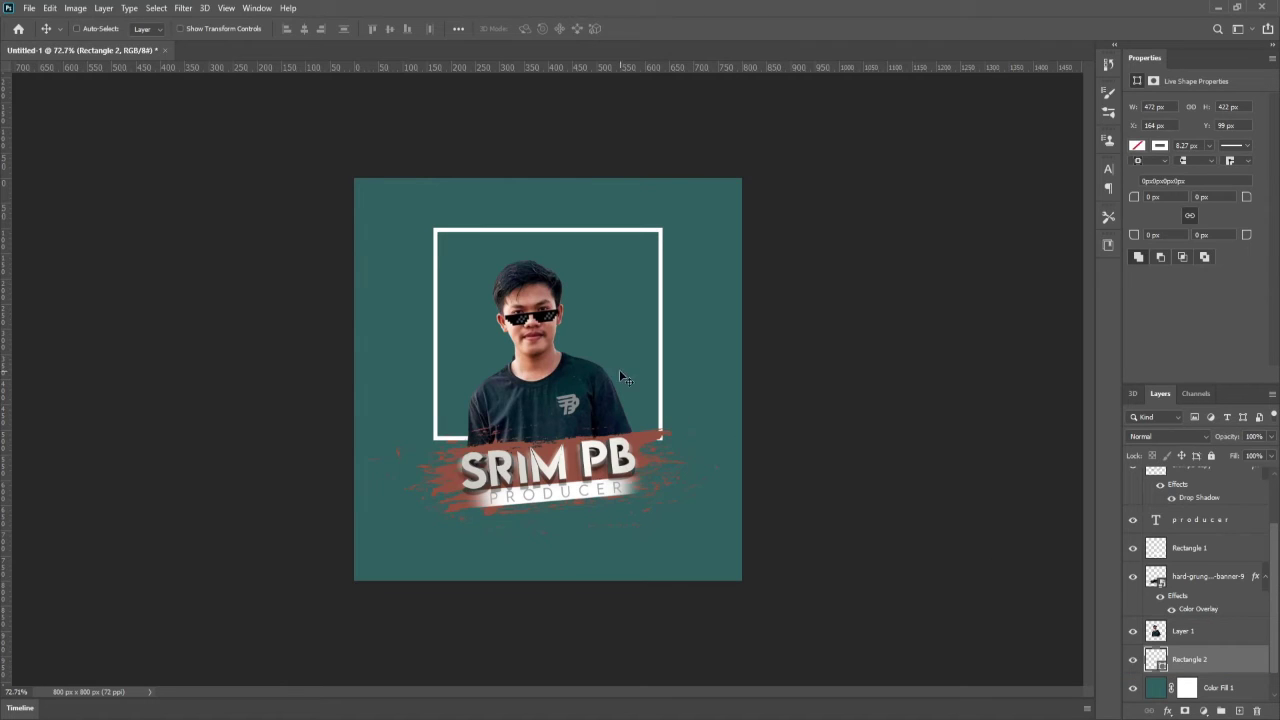
Lower the white frame to about Y 150 px and thin its stroke to 5.07 px.
left_click_drag(637, 379, 633, 403)
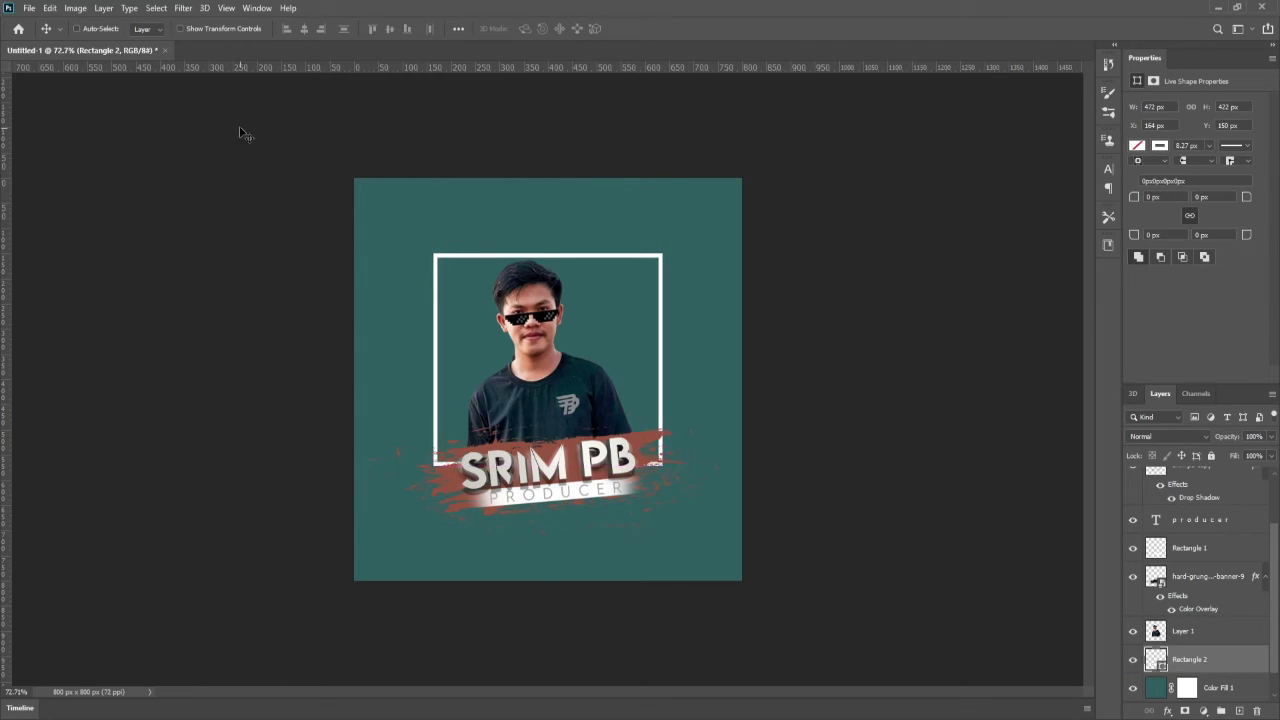
key("u")
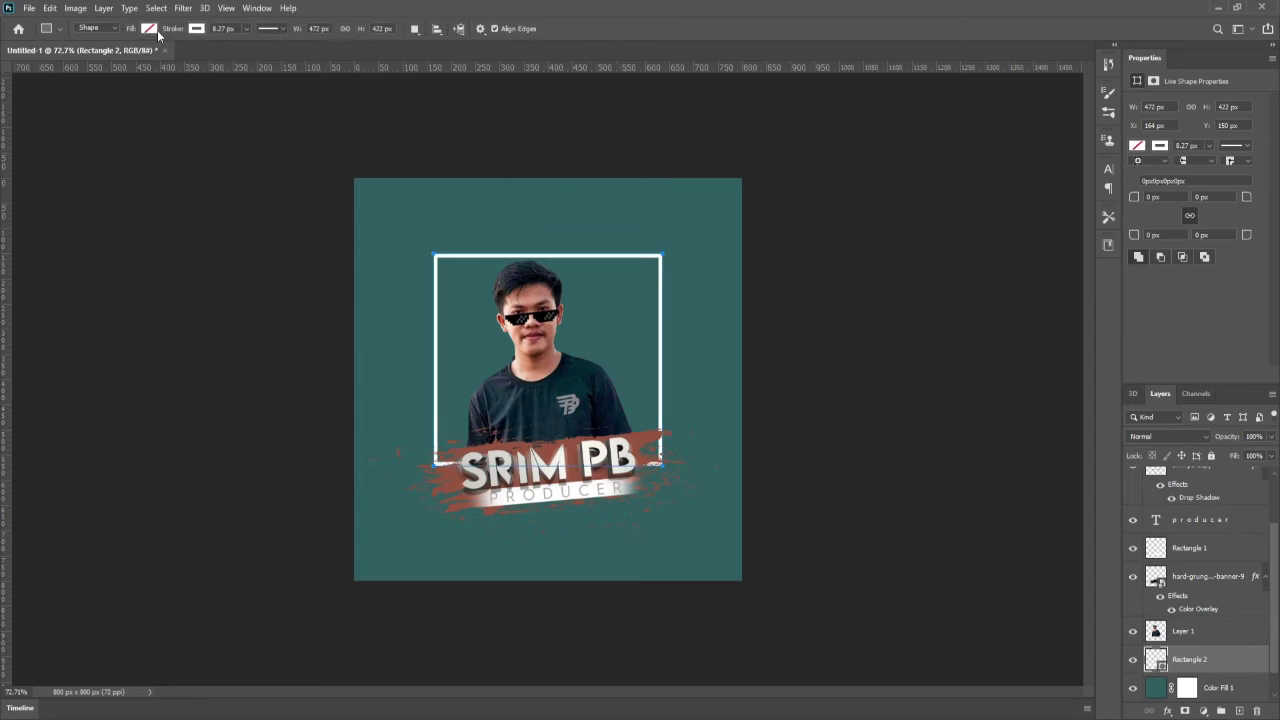
left_click_drag(244, 45, 237, 50)
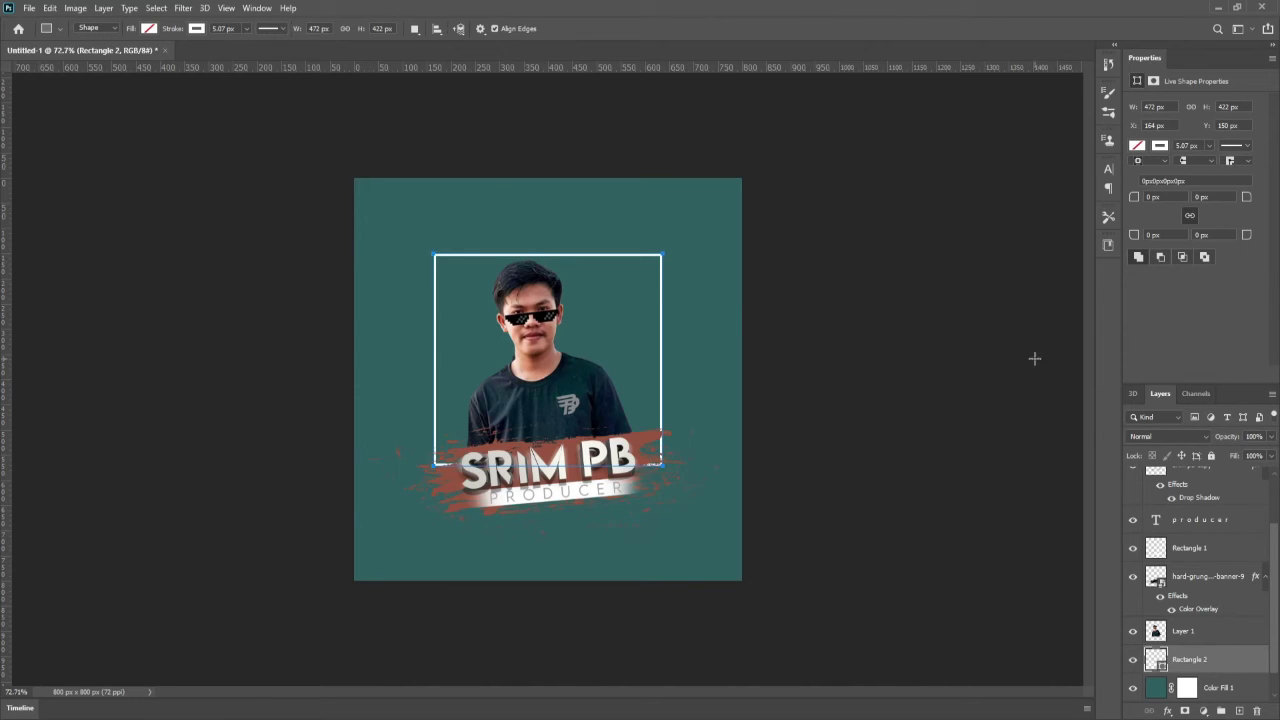
Replace the white frame with an unfilled rectangle about 424 × 378 px behind the portrait and set its stroke to 5.71 px.
key("Delete")
left_click_drag(441, 239, 645, 427)
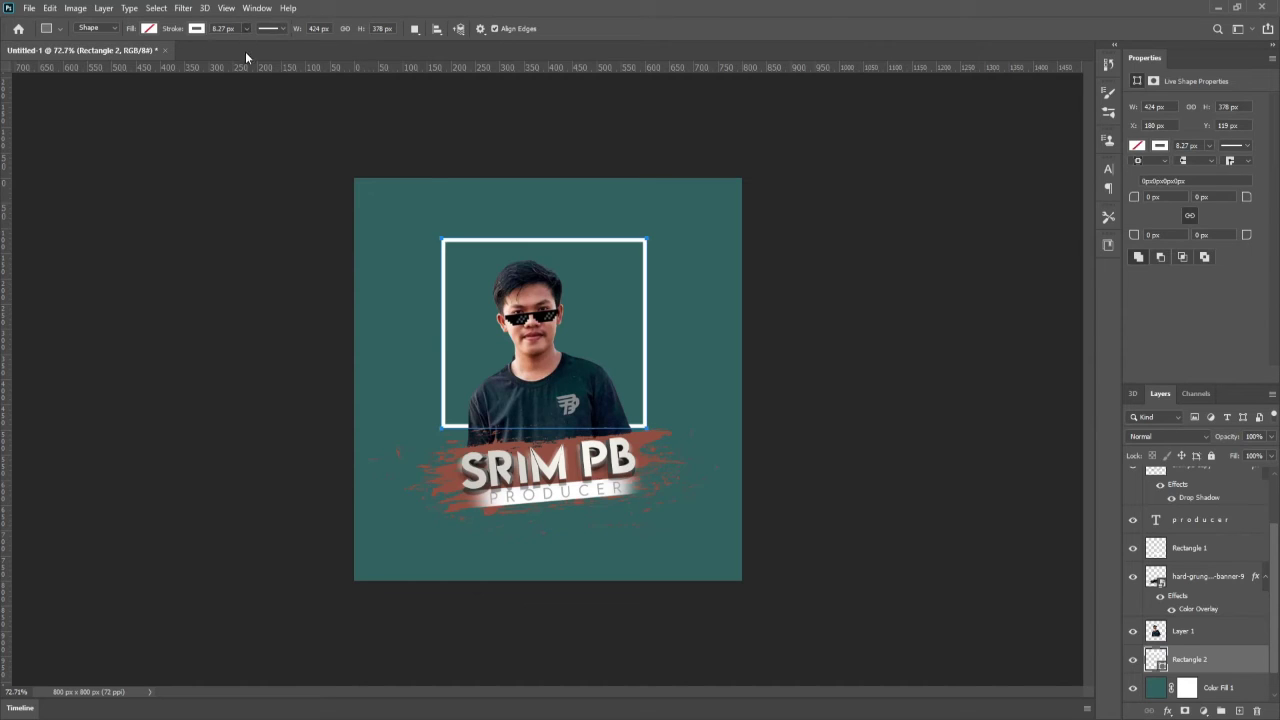
left_click_drag(242, 48, 246, 62)
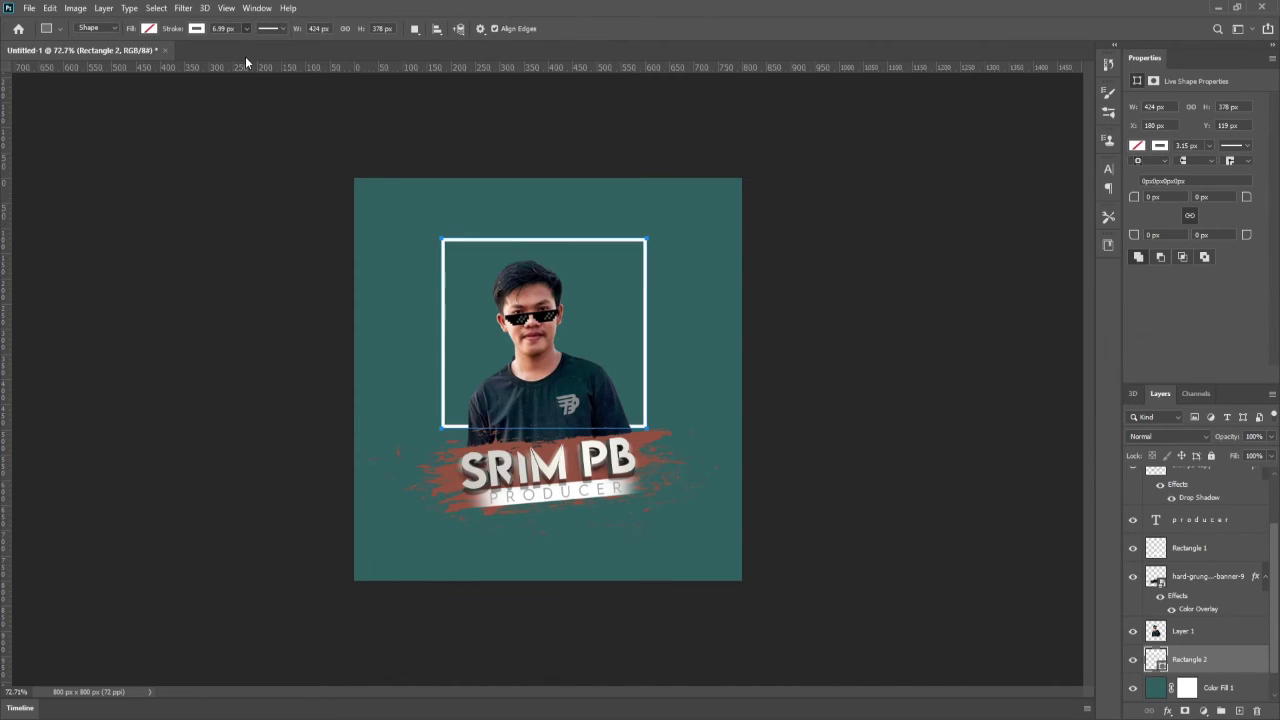
left_click_drag(244, 58, 244, 60)
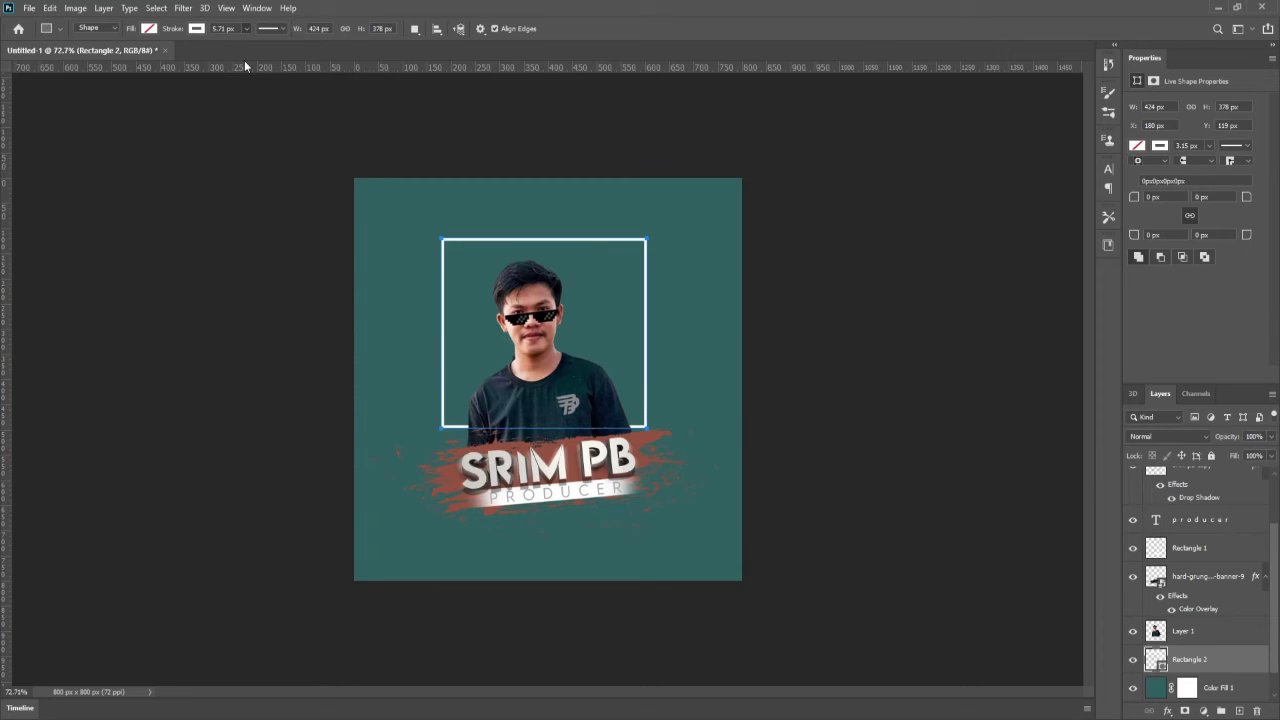
Rasterize the white frame in the Rectangle 2 layer and move it to about X 165, Y 151 px.
key("v")
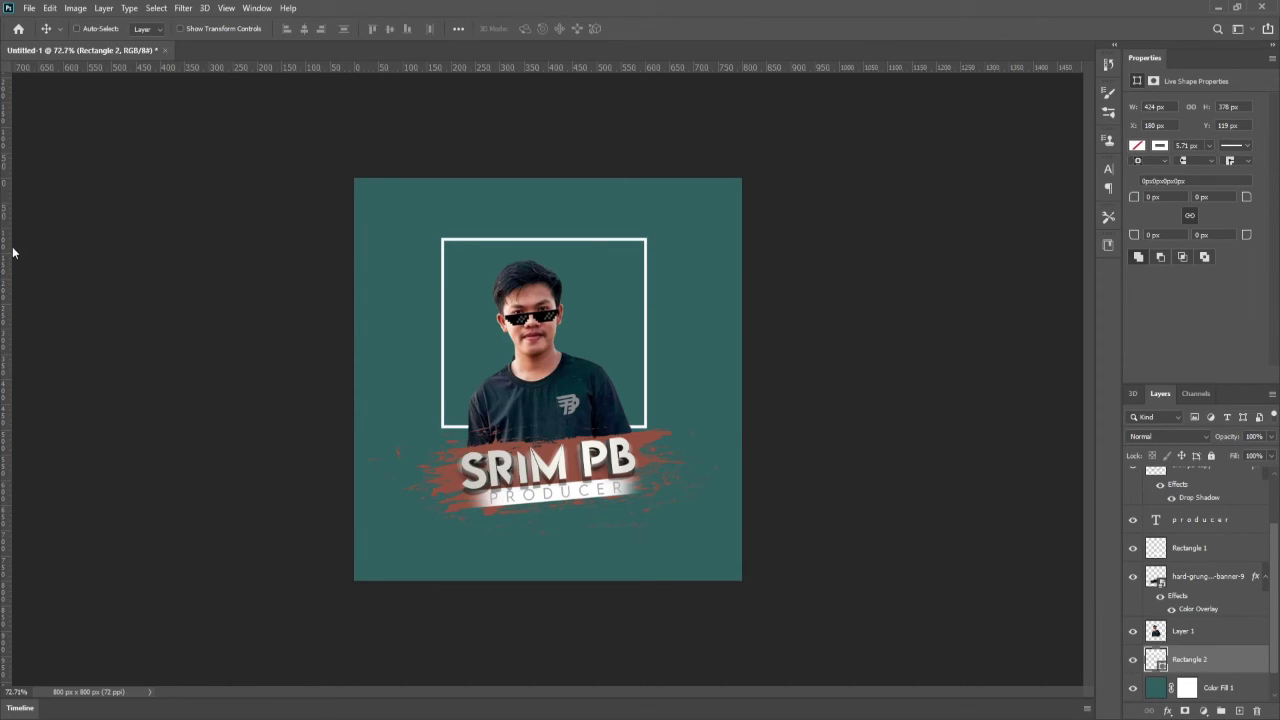
key("e")
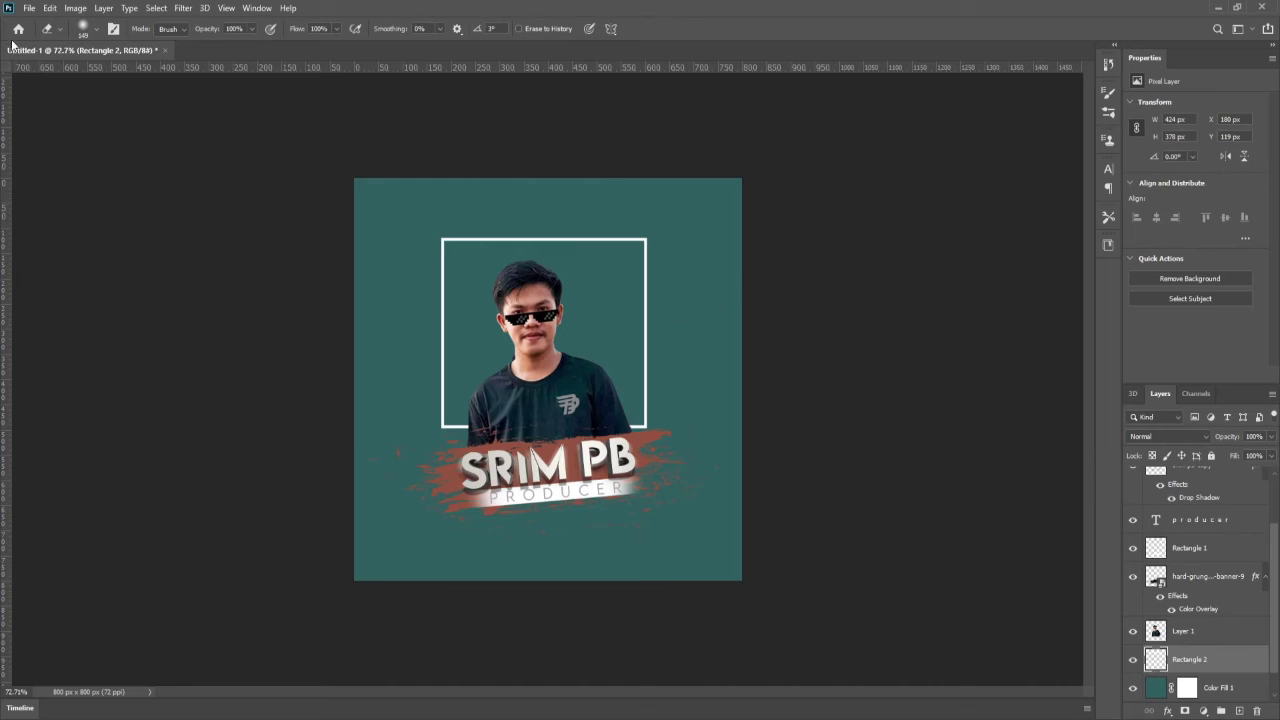
key("v")
mouse_move(644, 356)
left_mouse_down()
mouse_move(641, 375)
mouse_move(630, 370)
left_mouse_up()
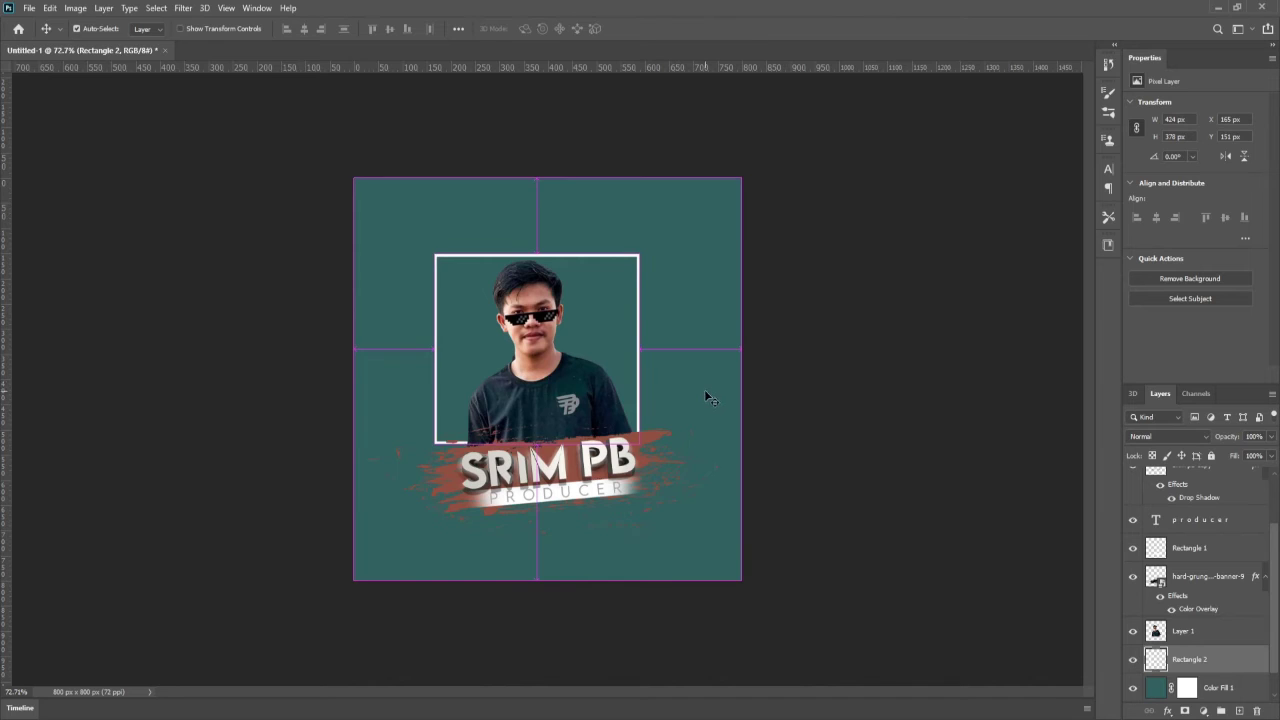
Rotate the white frame to about -54.73° and position it as a tilted frame around the portrait at about X 100, Y 58 px.
key("ctrl+t")
left_click_drag(694, 406, 699, 340)
left_click_drag(558, 343, 561, 347)
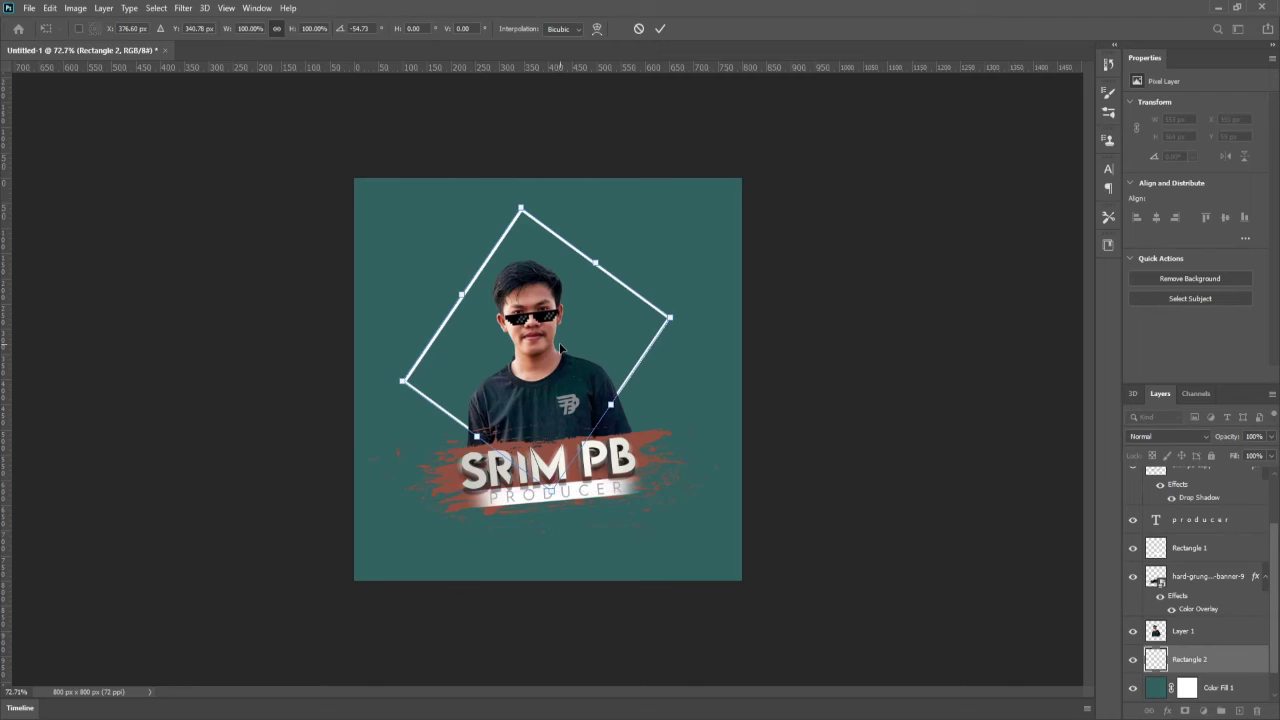
key("Return")
scroll(588, 388, "up", 1)
scroll(588, 388, "down", 2)
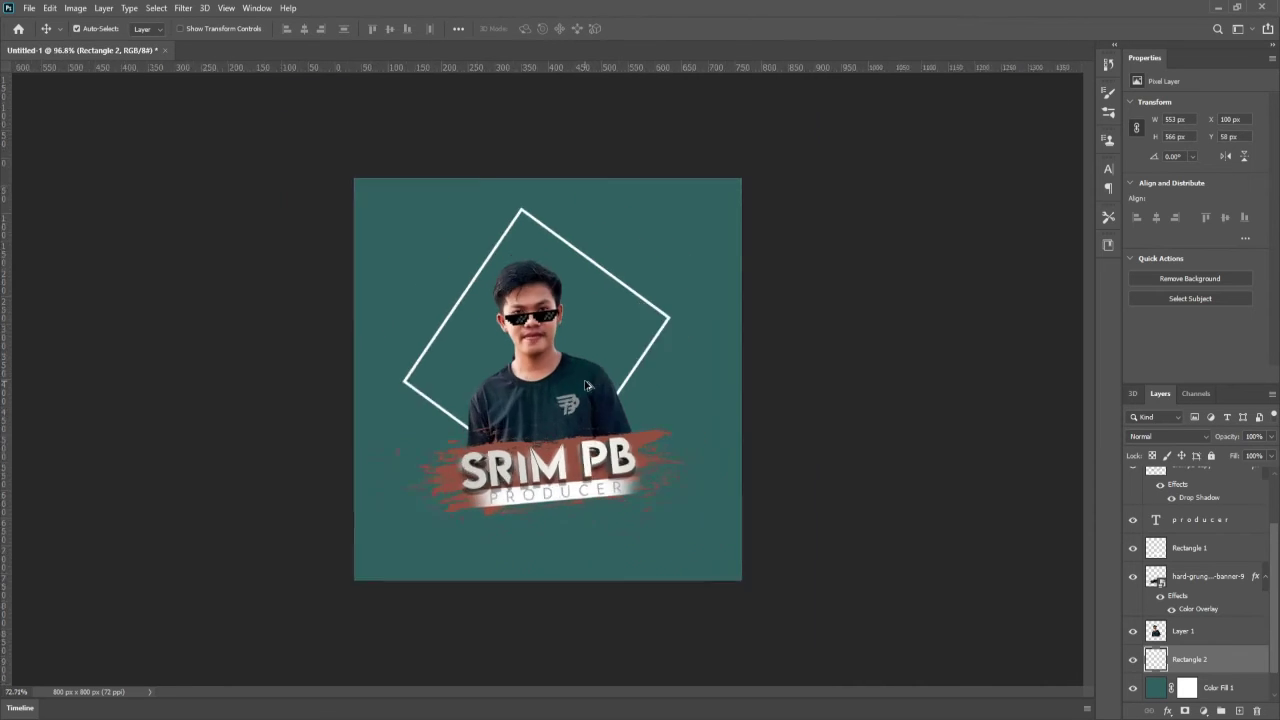
scroll(588, 388, "up", 1)
Draw a straight pen path inside the frame, parallel to its upper-left edge, and stroke it as a thin white line.
key("p")
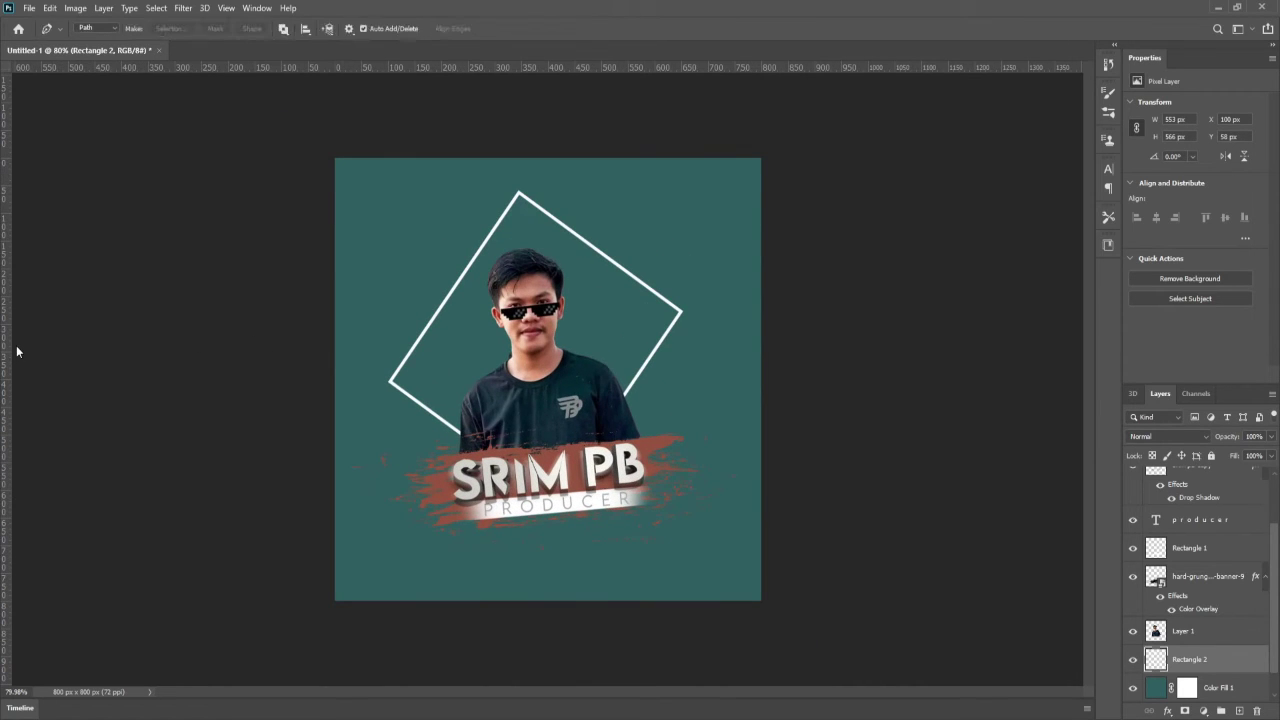
key("b")
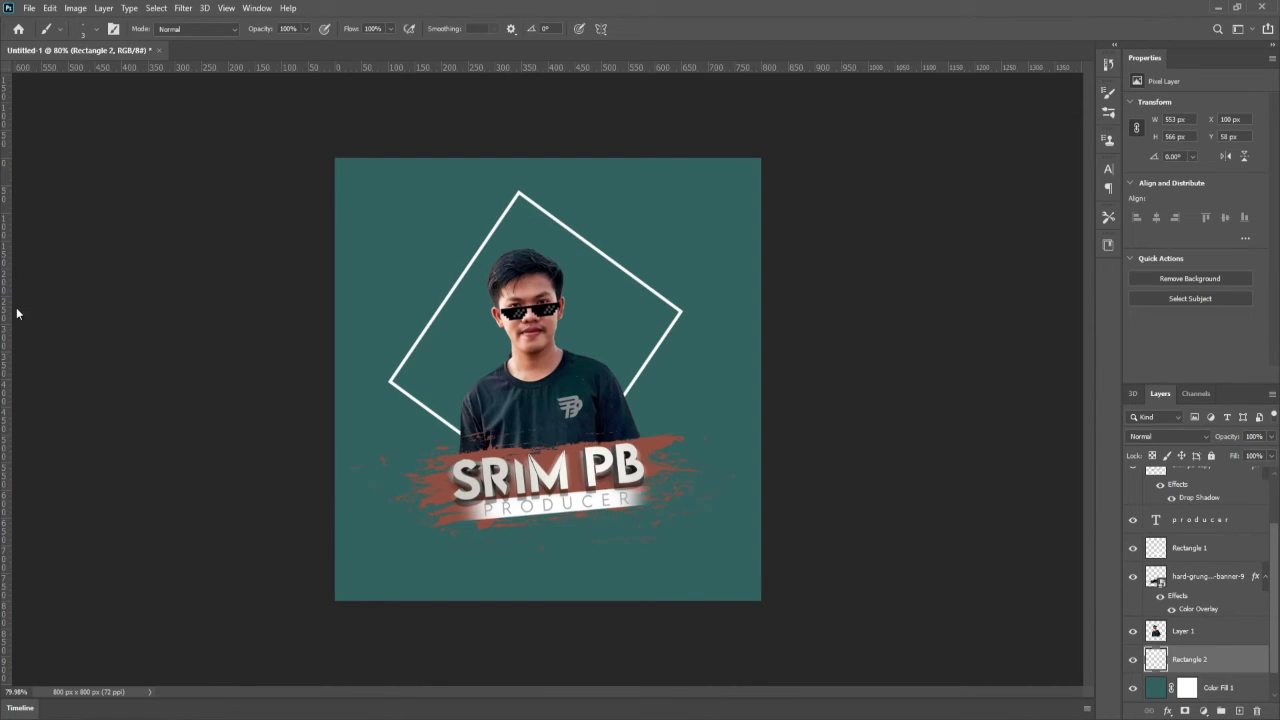
key("p")
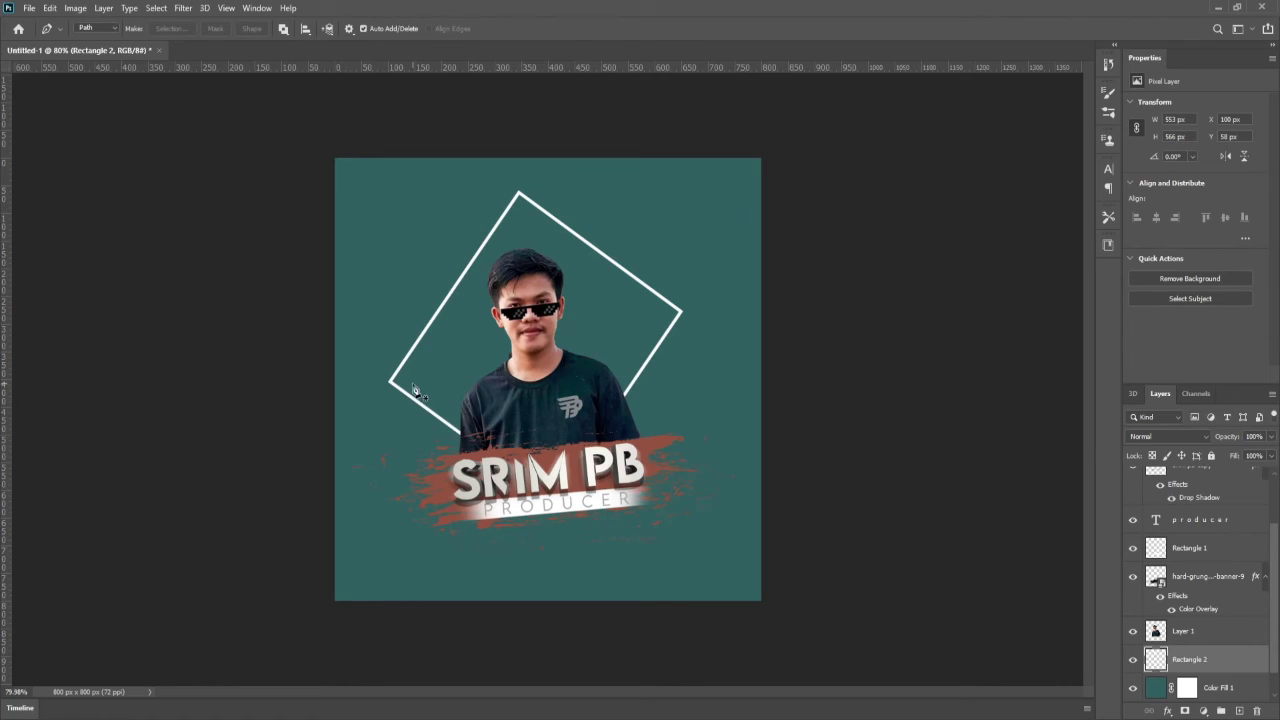
left_click(418, 382)
left_click(477, 297)
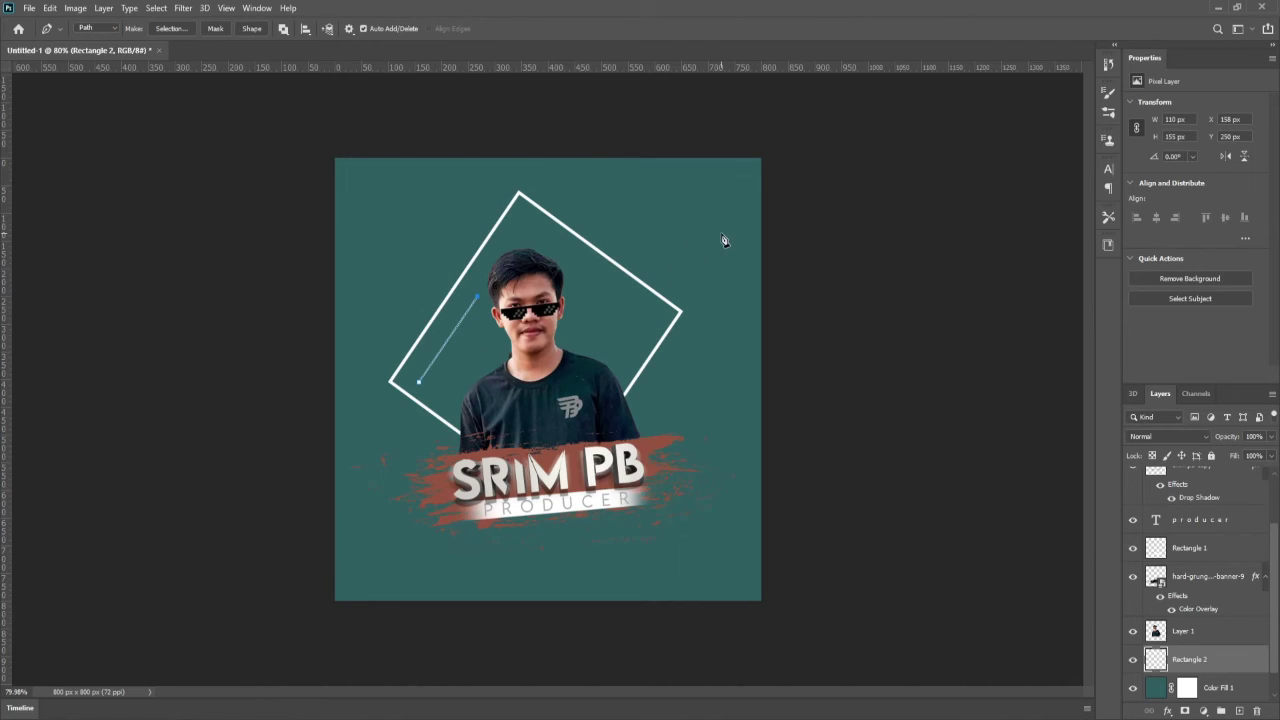
key("Delete")
key("Escape")
Add a thin white stroked line inside the frame, parallel to its upper-right edge beside the portrait's head.
left_click(648, 333)
left_click(576, 283)
left_click(699, 443)
left_click(702, 240)
key("Return")
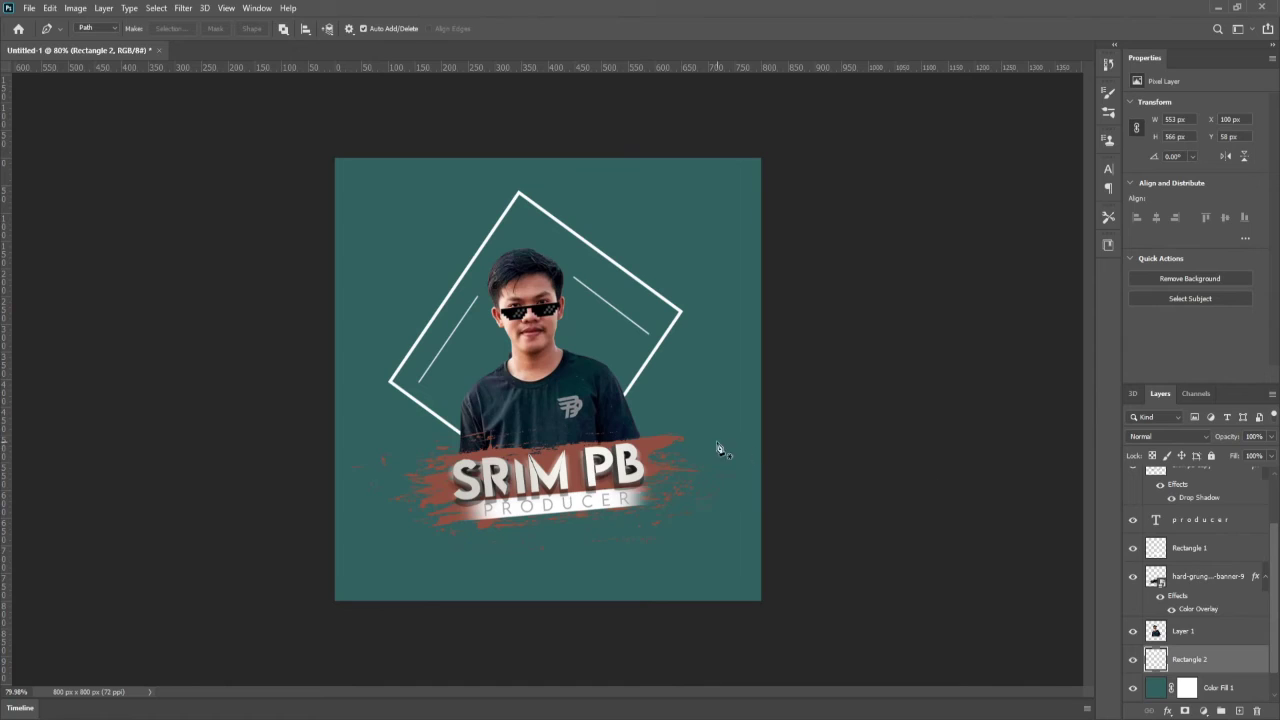
Add a thin white stroked line outside the frame, parallel to its lower-right edge.
left_click(637, 412)
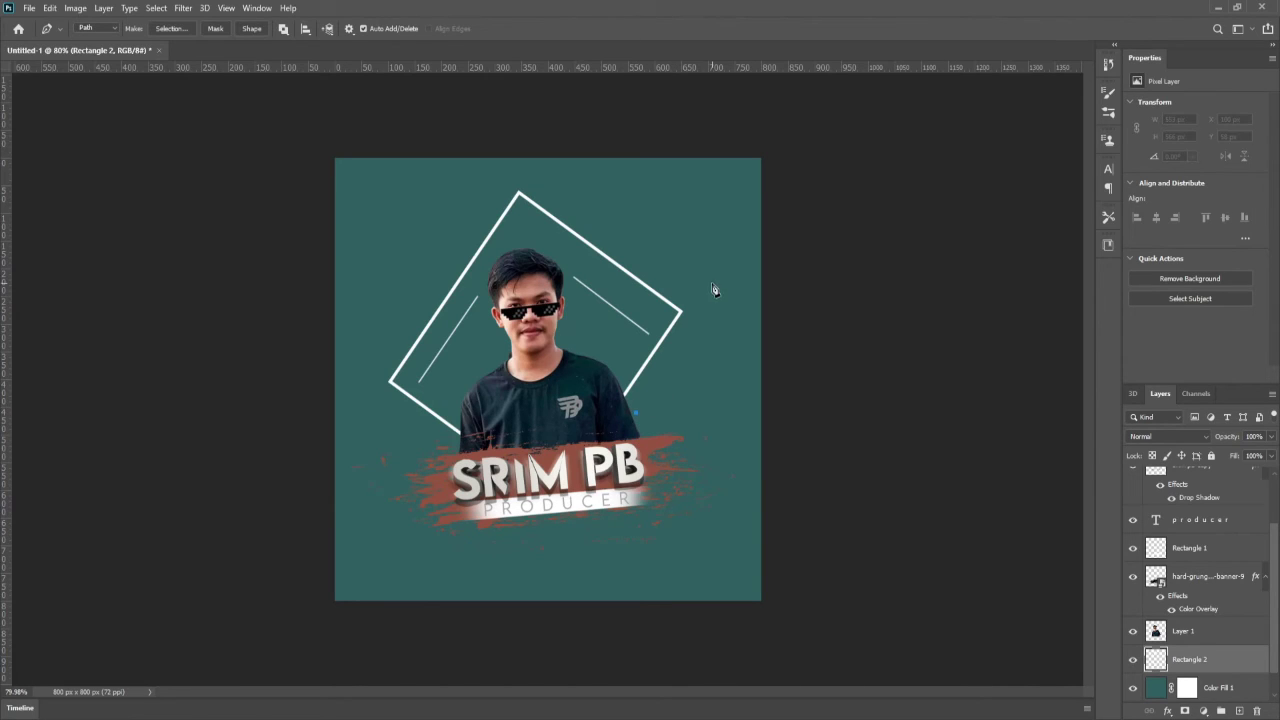
left_click(707, 307)
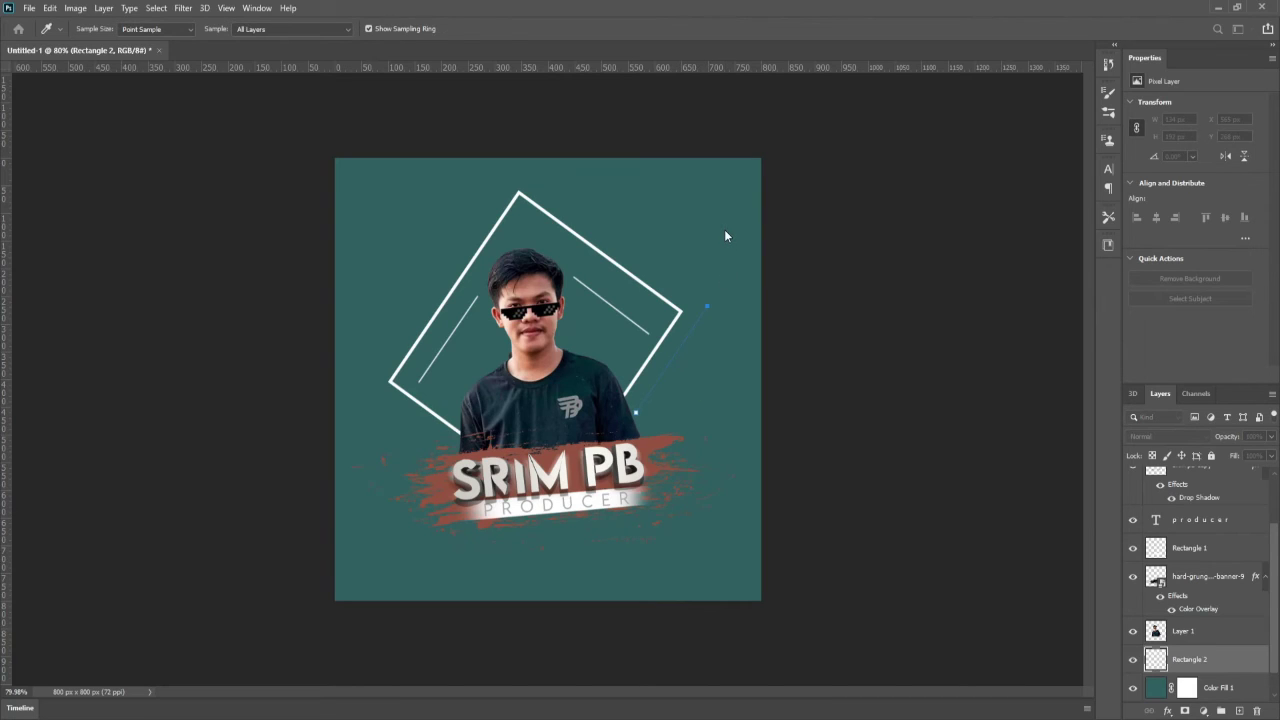
key("Escape")
key("Escape")
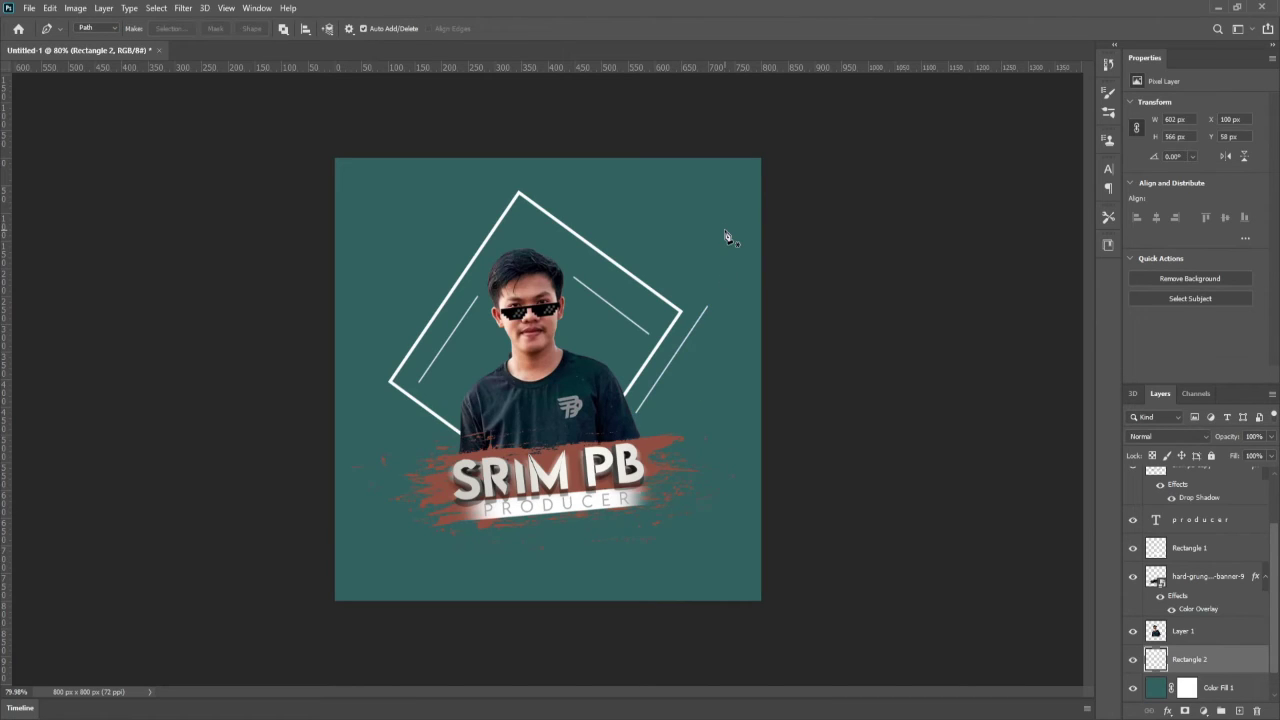
Nudge the frame and its accent lines in Rectangle 2 down and slightly right to X 104, Y 76 px.
scroll(659, 466, "up", 3)
scroll(659, 464, "down", 11)
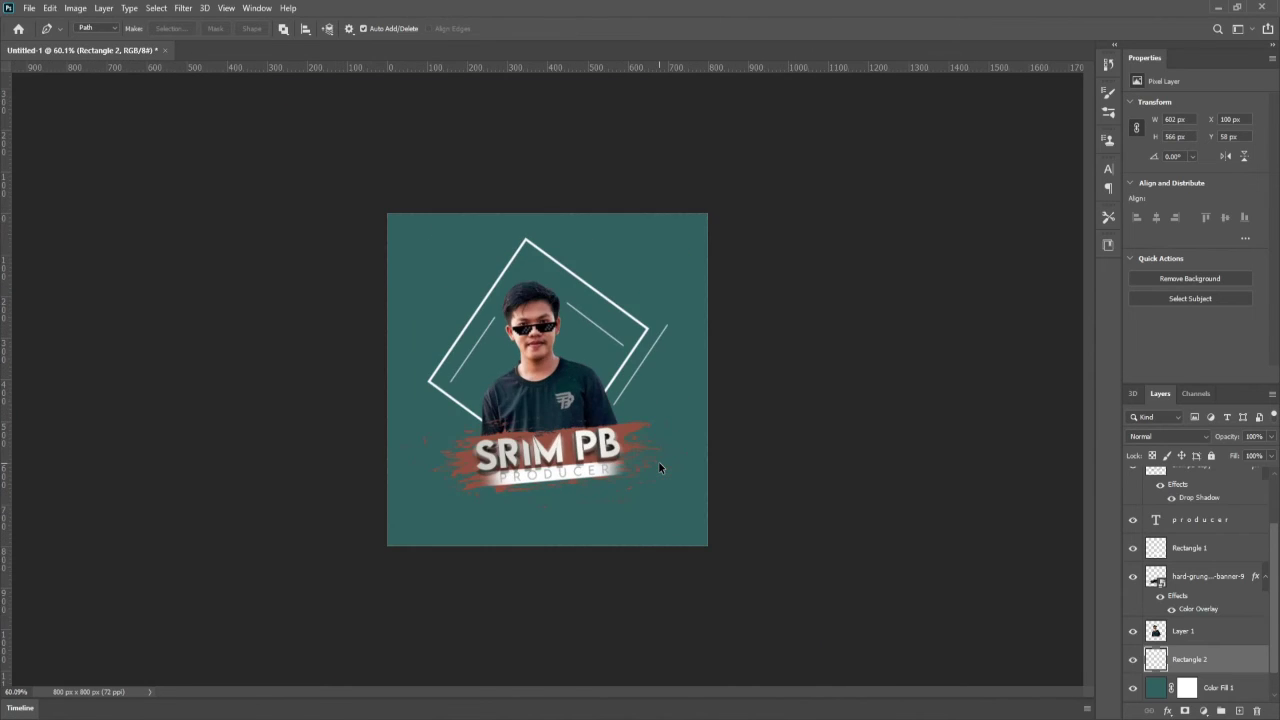
scroll(659, 464, "up", 5)
scroll(659, 462, "up", 3)
scroll(659, 463, "down", 2)
scroll(658, 461, "up", 3)
scroll(660, 468, "down", 5)
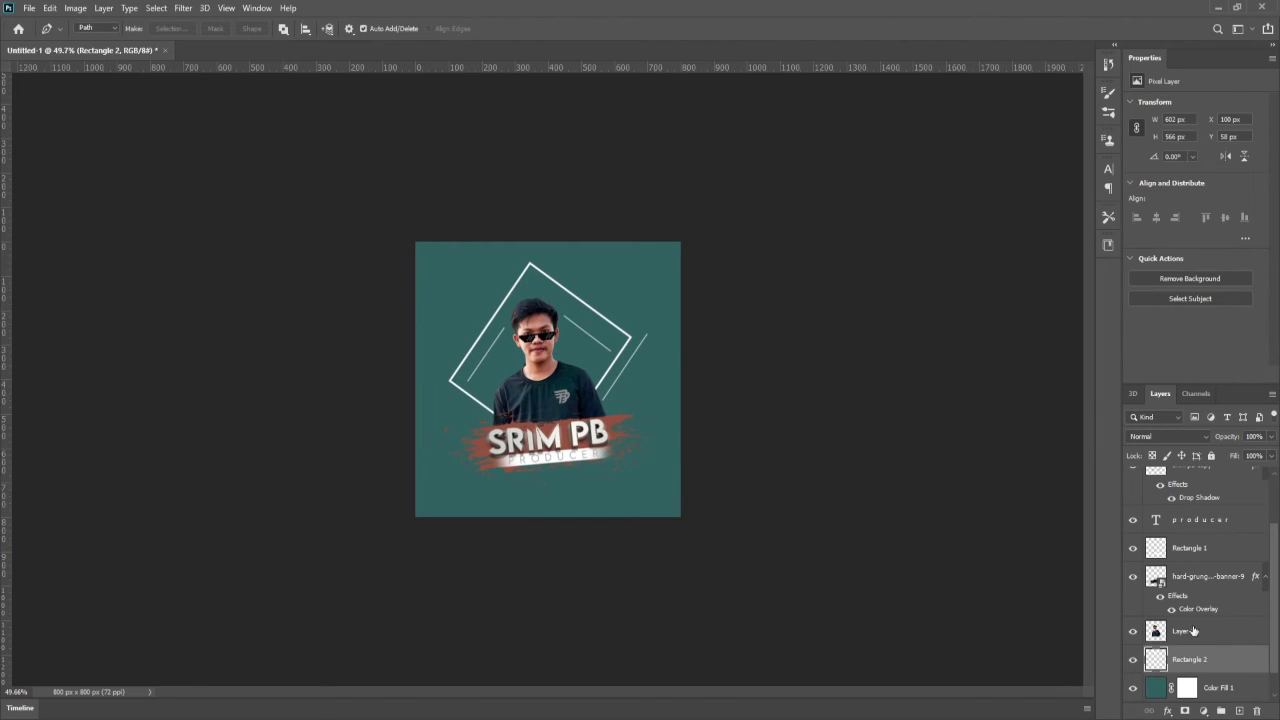
scroll(1197, 648, "down", 1)
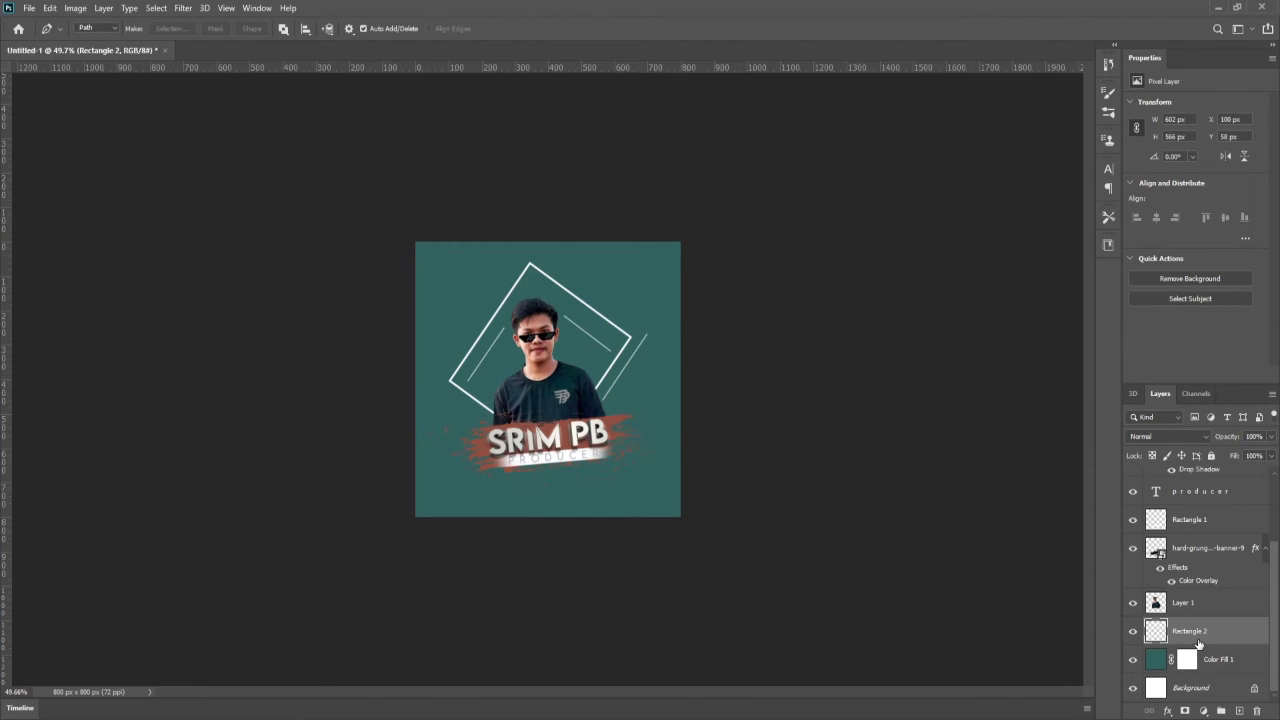
key("v")
key("Down")
key("Down")
key("Down")
key("Down")
key("Down")
key("Down")
key("Down")
key("Down")
key("Down")
key("Down")
key("Down")
key("Down")
key("Down")
key("Down")
key("Down")
key("Down")
key("Down")
key("Down")
key("Right")
key("Right")
key("Right")
key("Right")
key("Right")
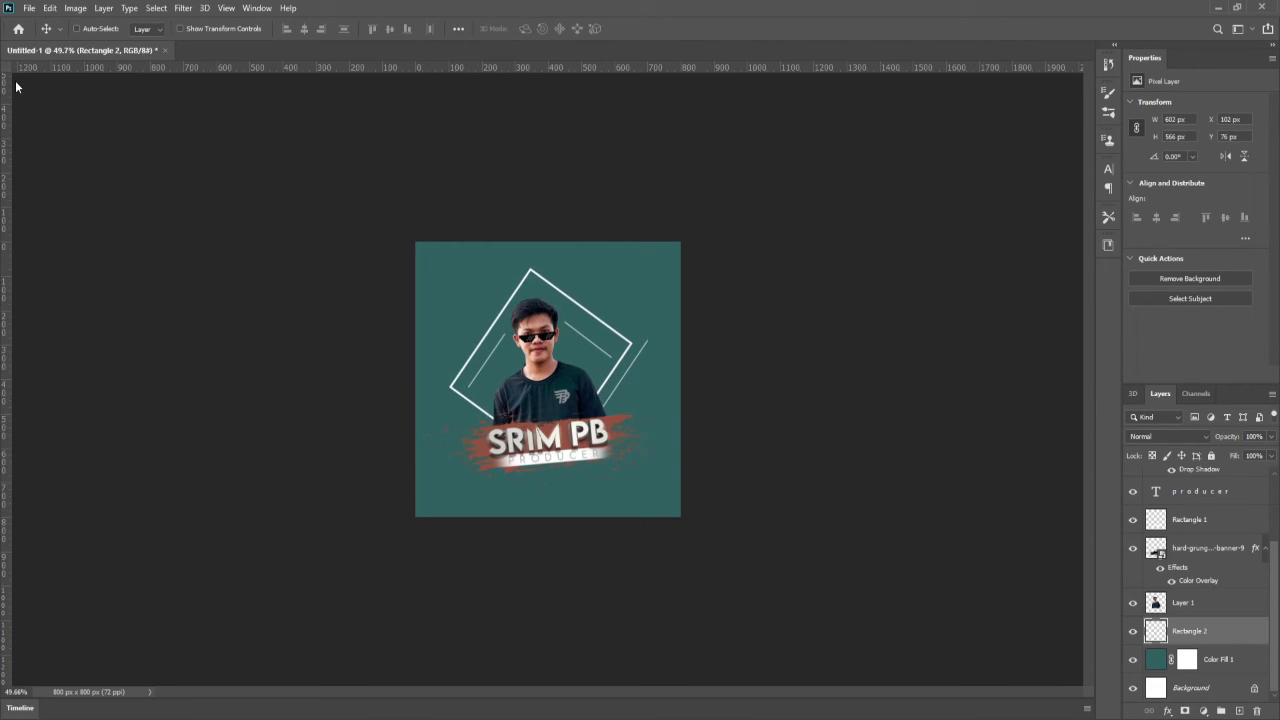
key("Right")
key("Right")
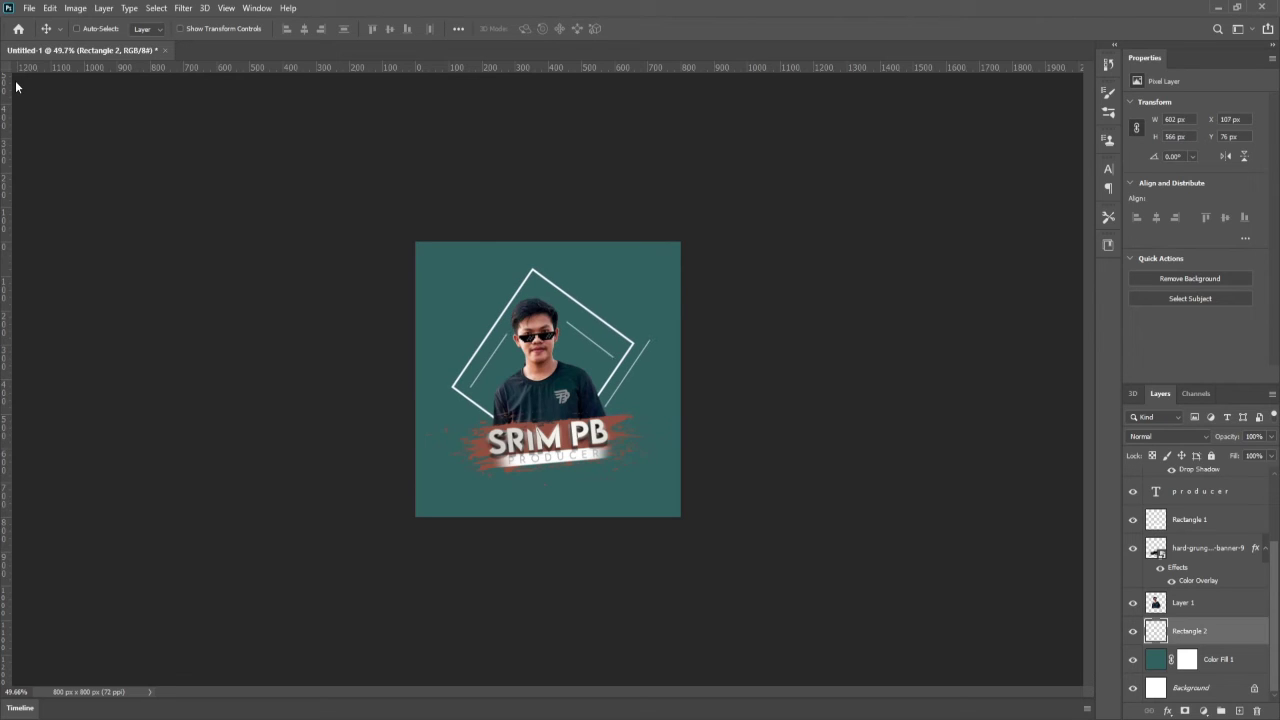
key("Left")
key("Left")
key("Left")
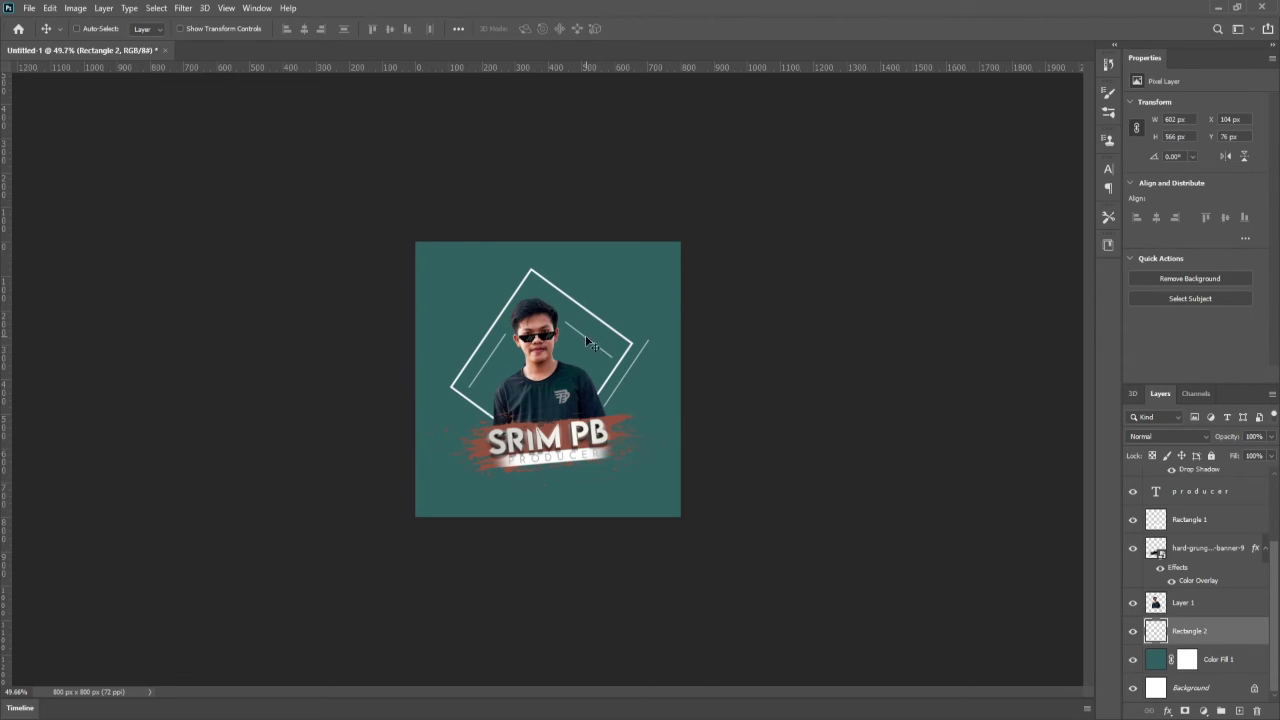
Fade both ends of the accent line outside the frame's lower-right edge with the soft Eraser.
scroll(563, 365, "up", 5)
scroll(566, 367, "down", 2)
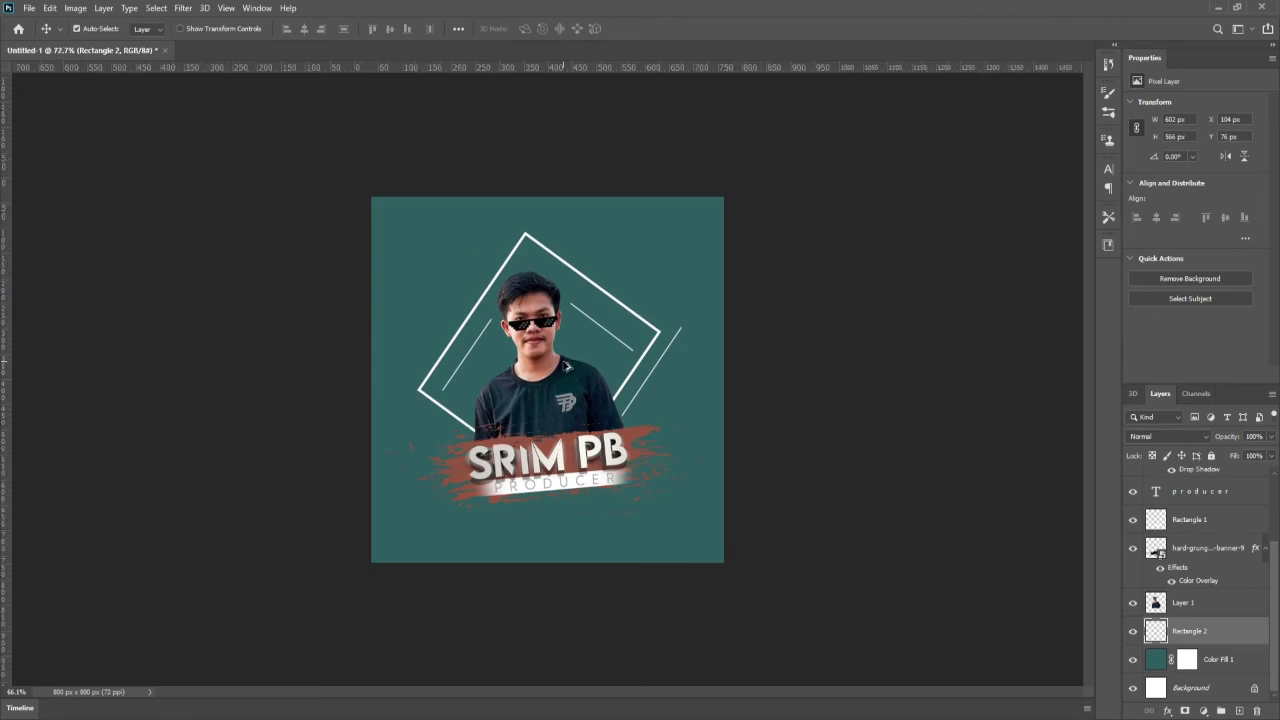
scroll(566, 367, "down", 1)
scroll(567, 368, "up", 2)
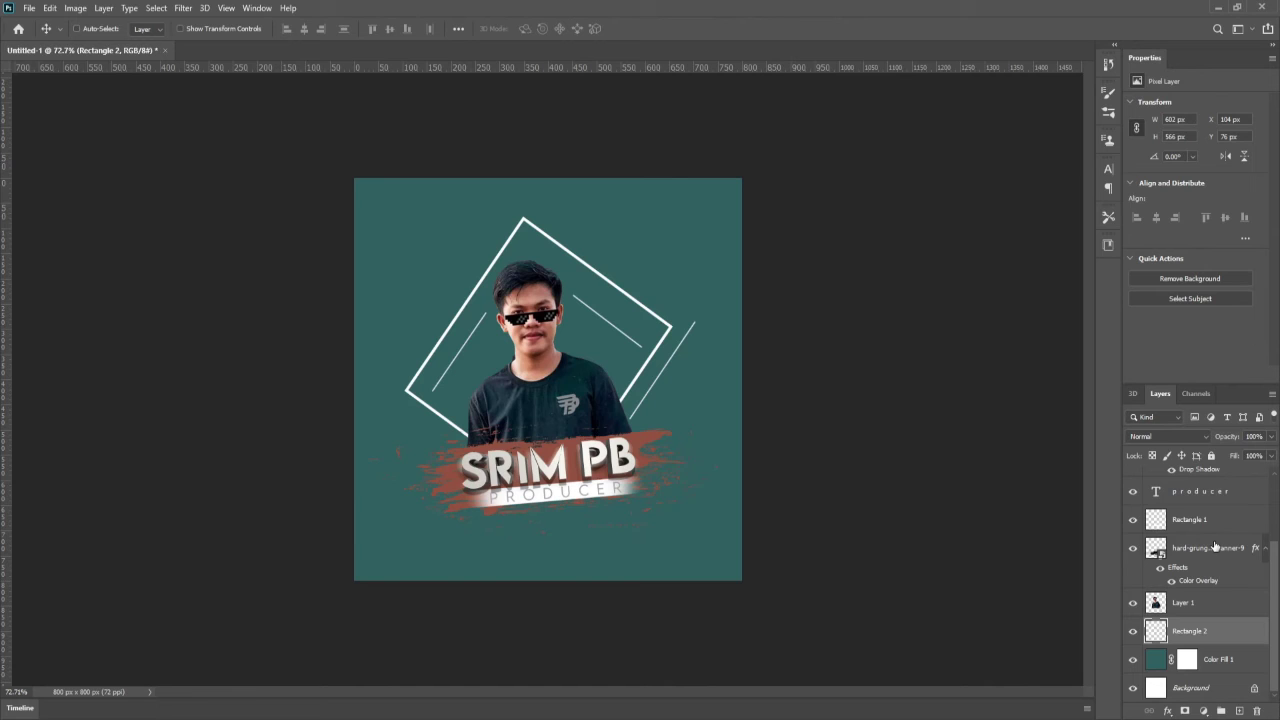
scroll(641, 403, "up", 1)
scroll(641, 403, "down", 1)
scroll(641, 403, "up", 2)
scroll(641, 403, "down", 3)
scroll(641, 403, "up", 1)
key("e")
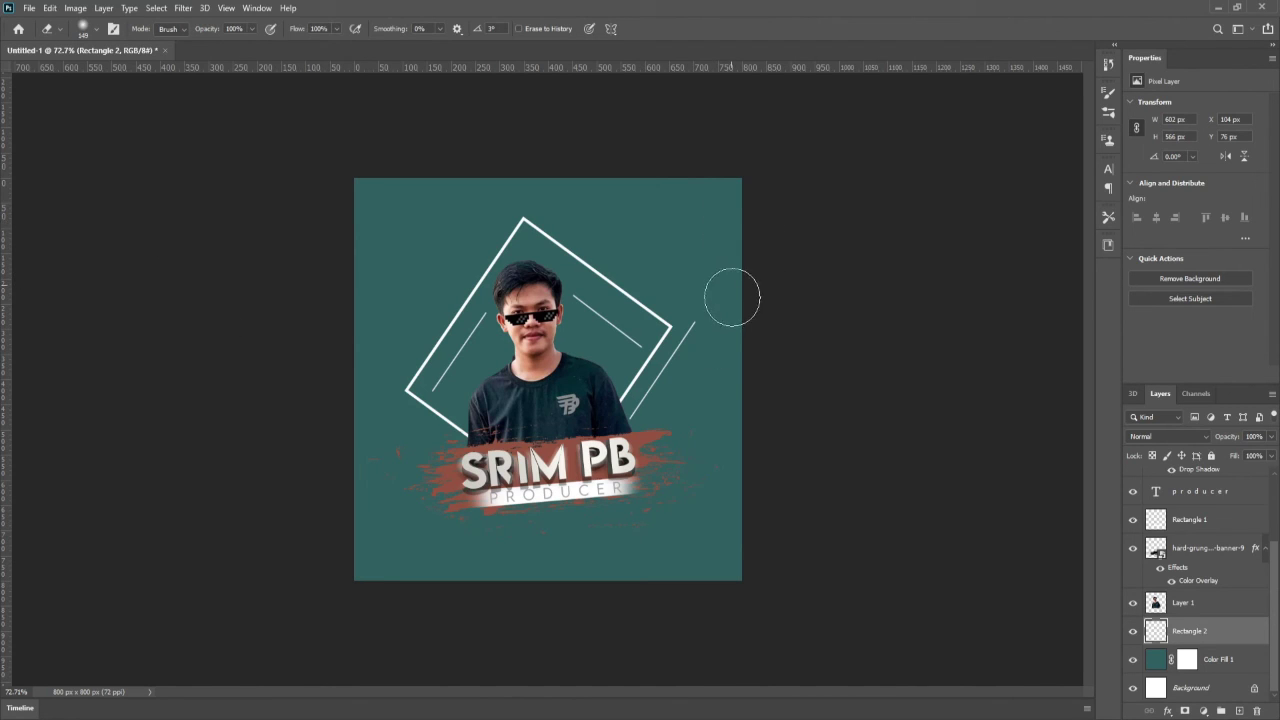
left_click(712, 332)
left_click(717, 307)
key("ctrl+z")
left_click(620, 438)
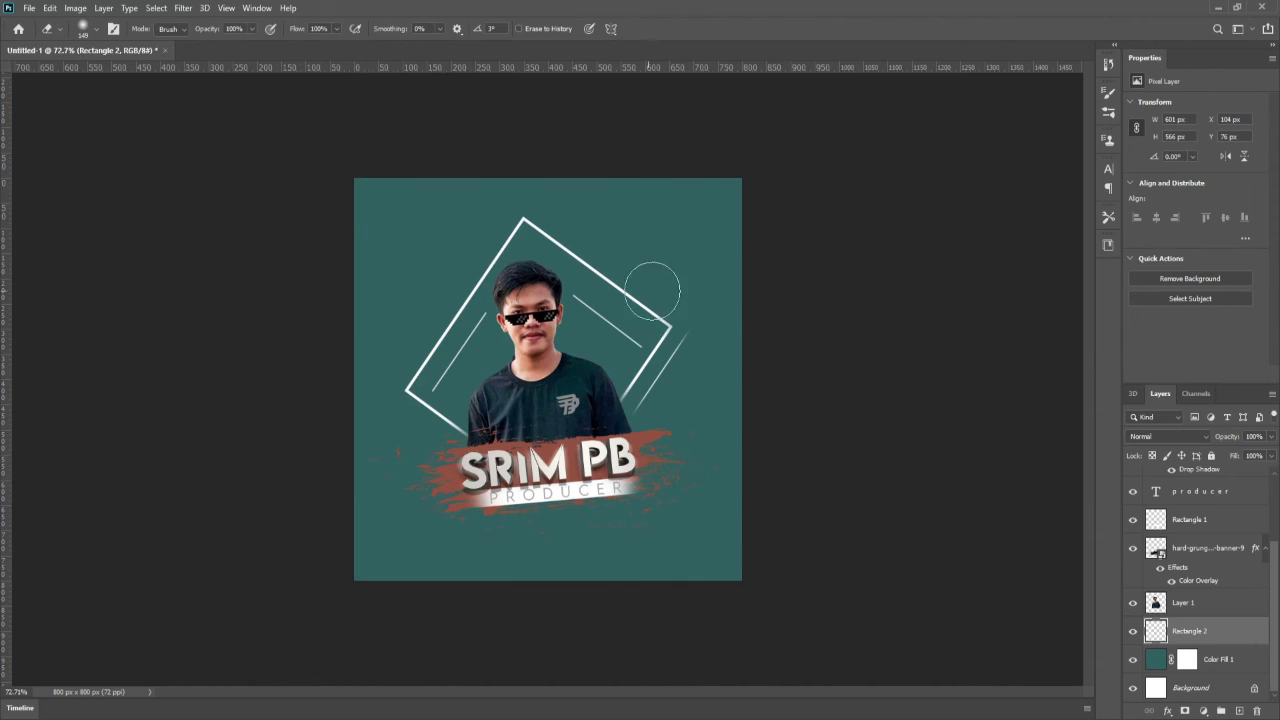
scroll(715, 360, "down", 5)
scroll(712, 361, "up", 5)
scroll(711, 360, "up", 2)
scroll(711, 361, "down", 4)
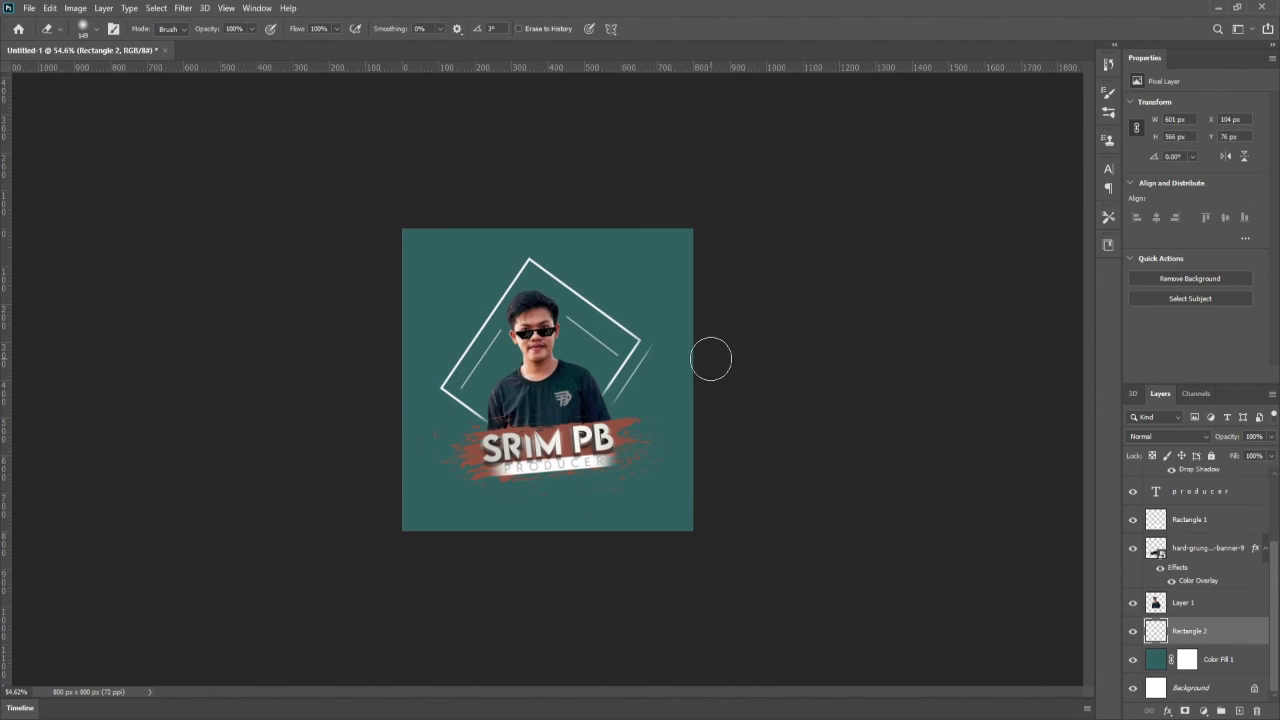
scroll(711, 362, "up", 3)
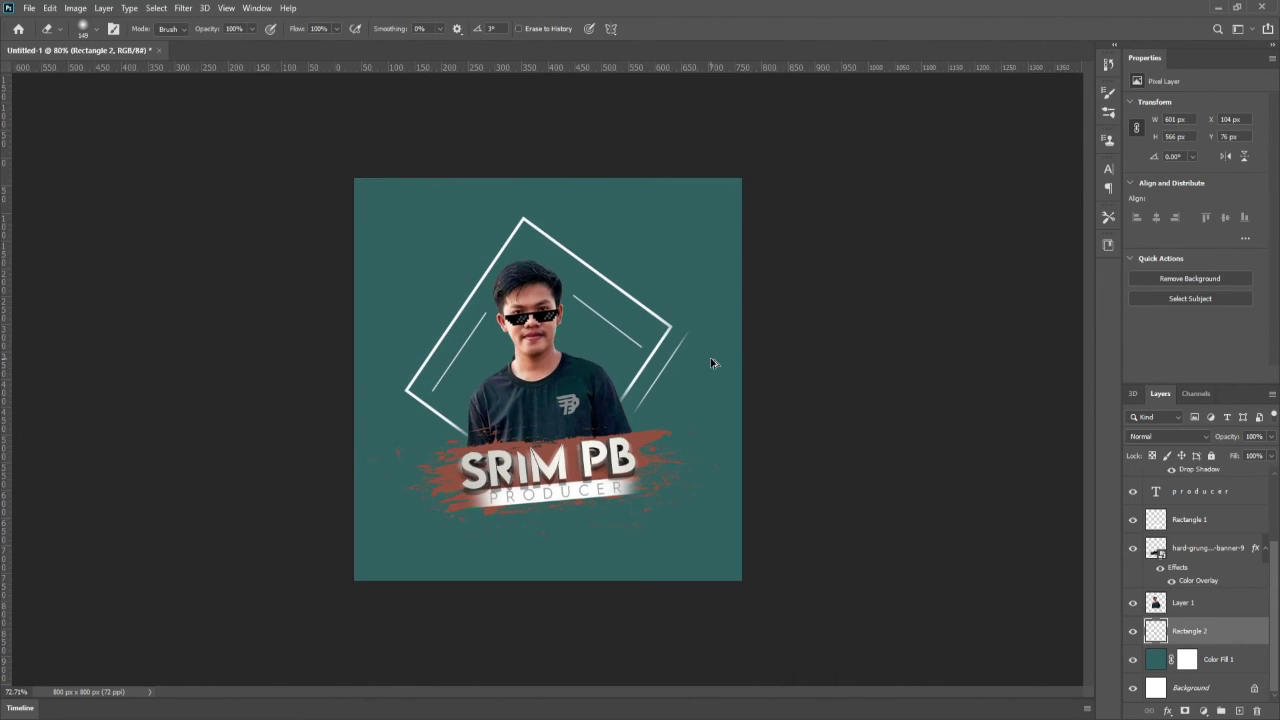
scroll(711, 362, "up", 1)
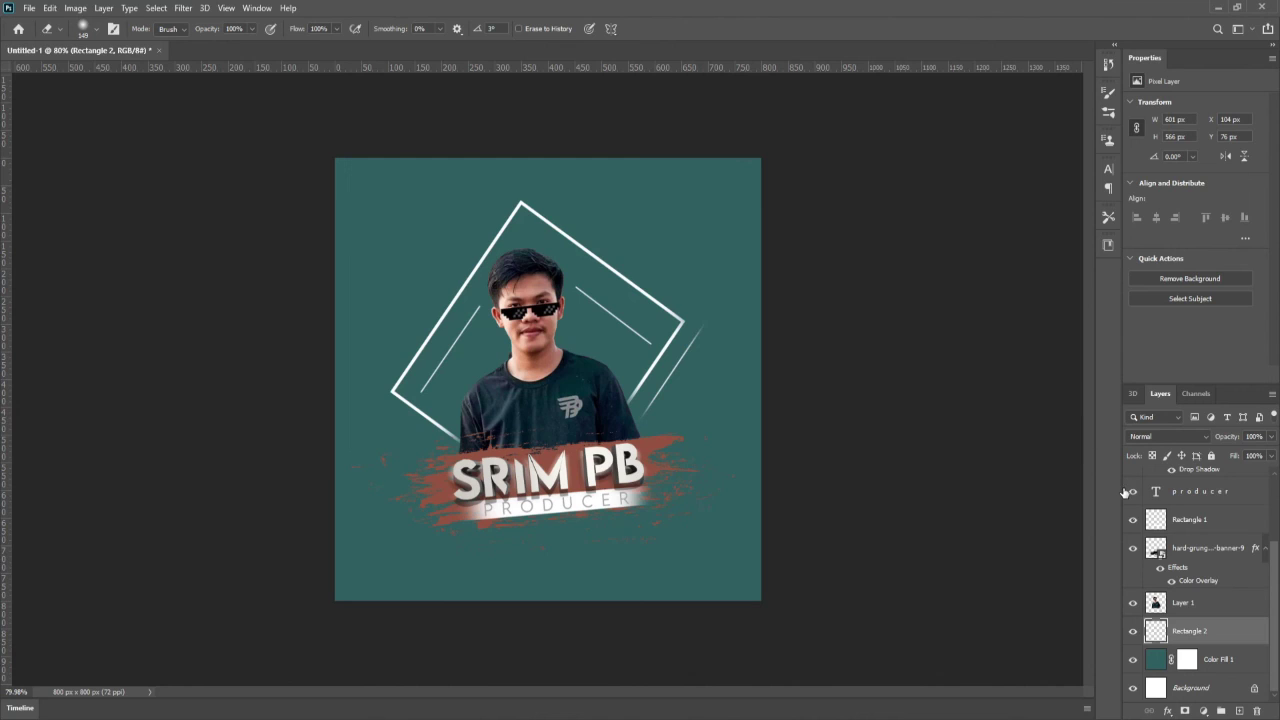
left_click(1156, 662)
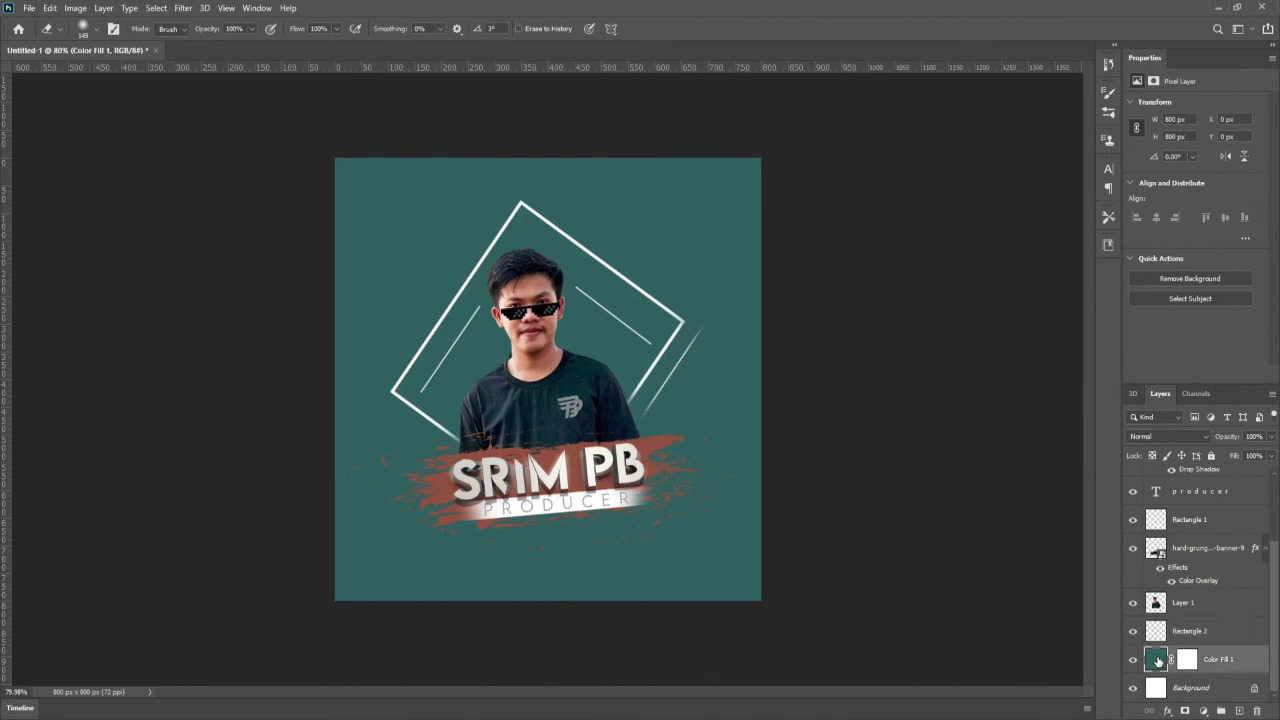
double_click(1156, 662)
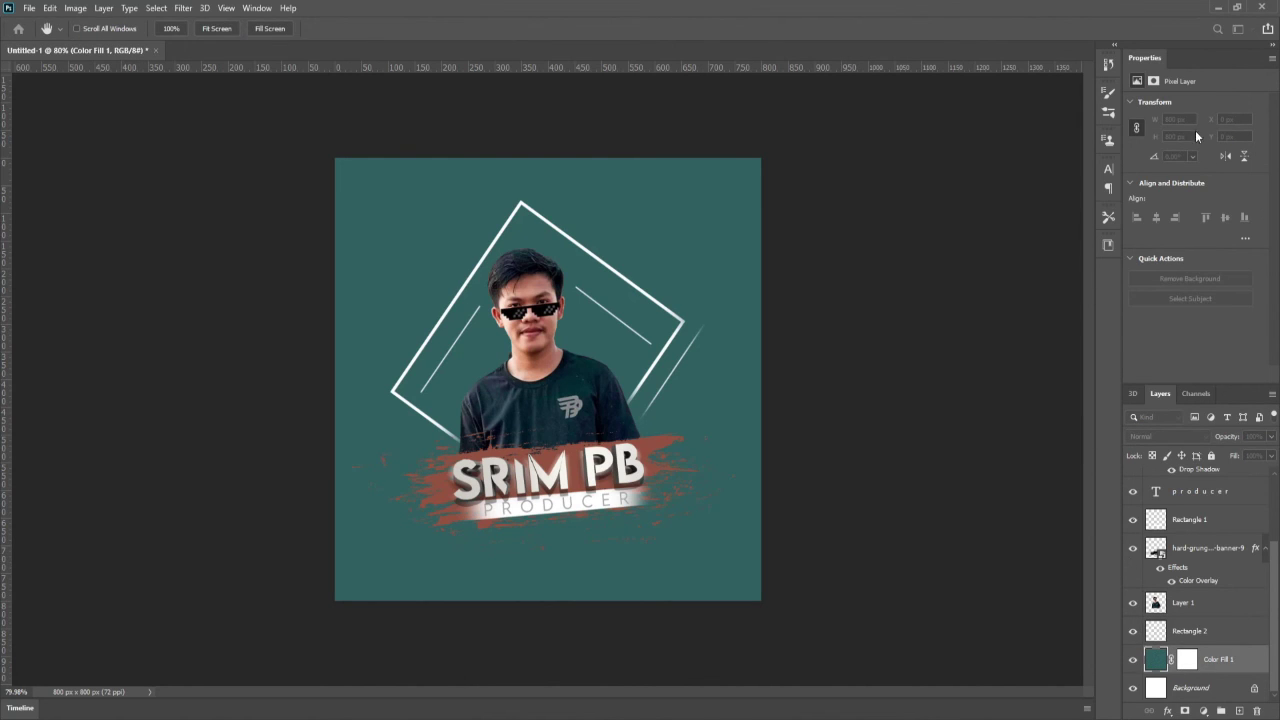
left_click(1203, 140)
left_click(1187, 661)
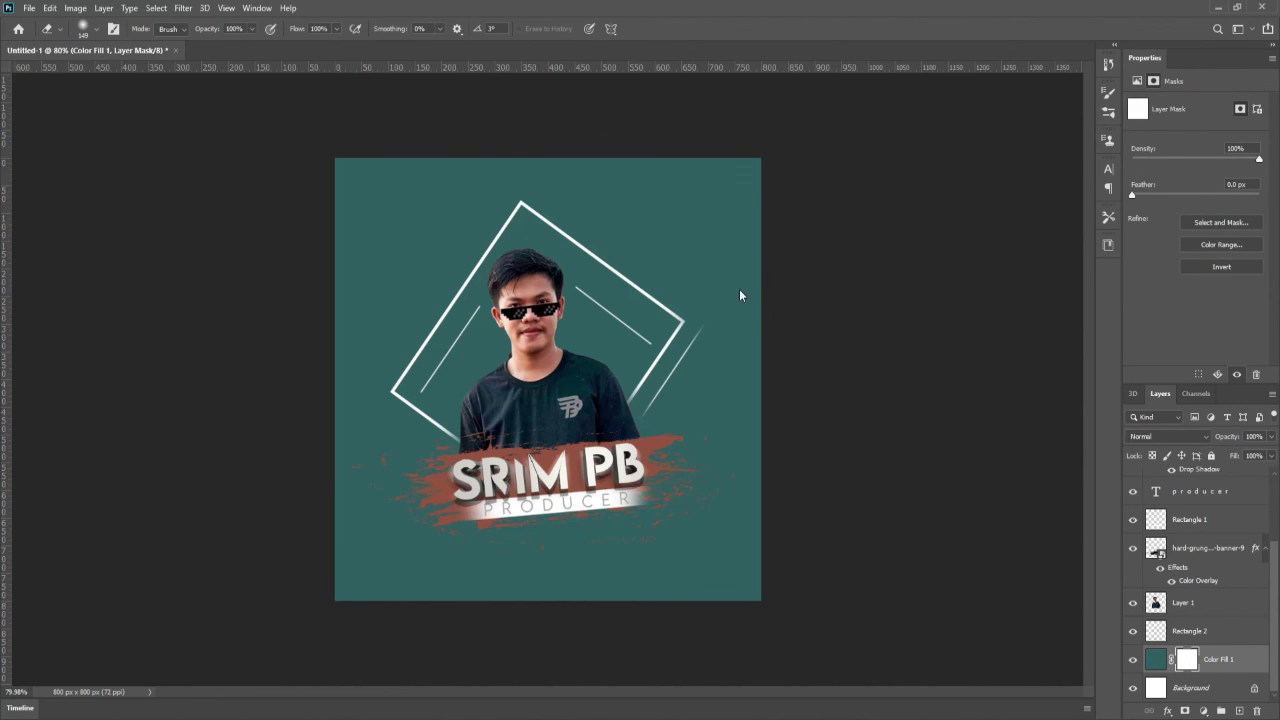
Try a dark red Color Overlay on the Color Fill 1 background layer and discard it.
left_click(1155, 659)
double_click(1155, 659)
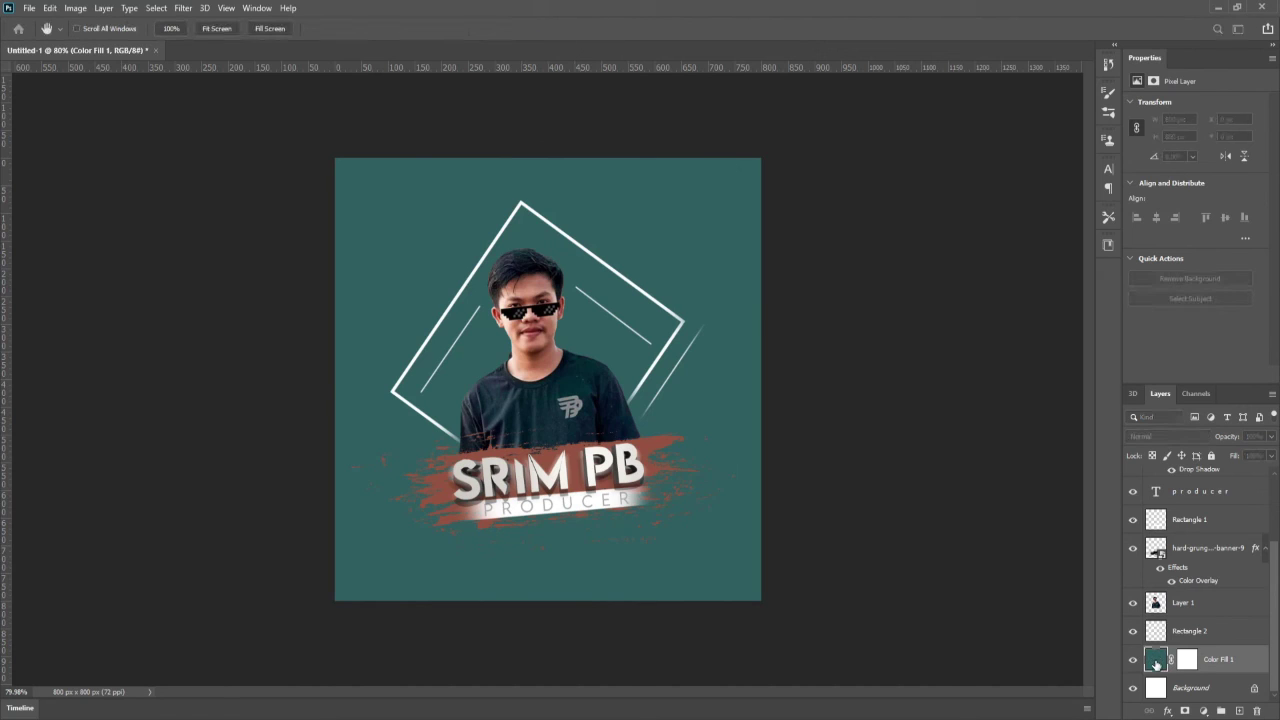
left_click(817, 277)
left_click(1083, 140)
left_click(1067, 394)
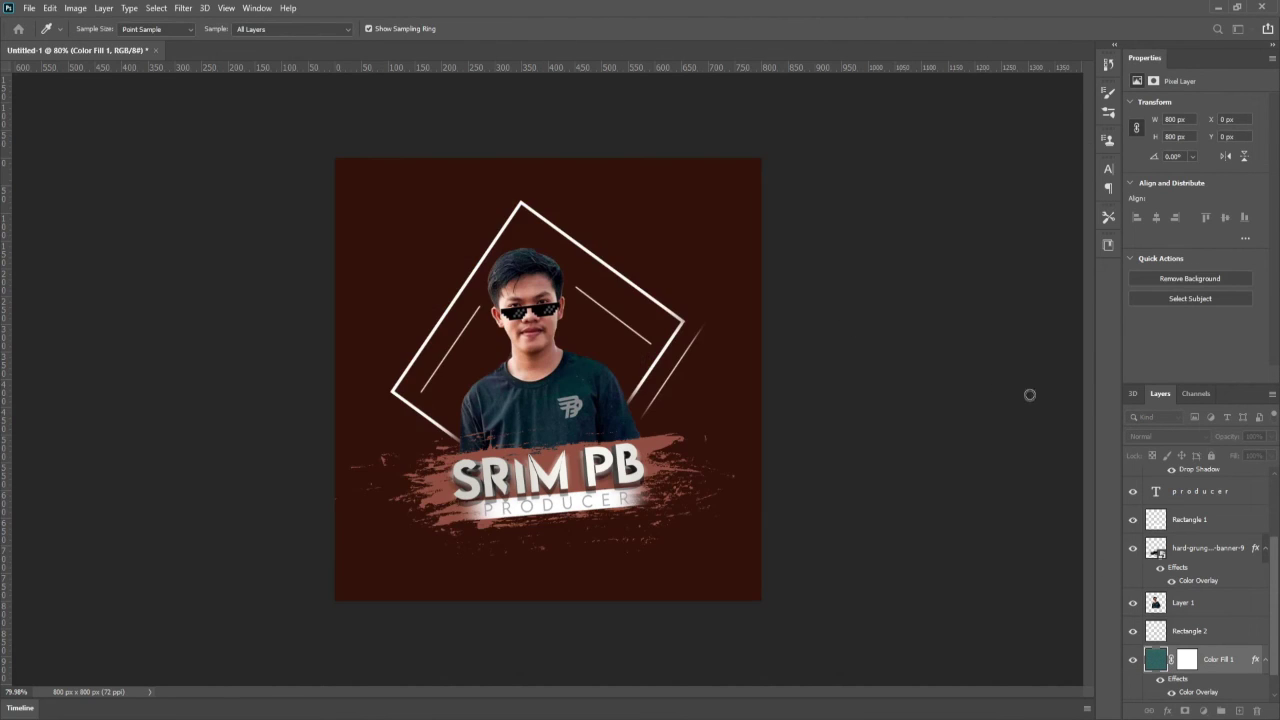
left_click(992, 347)
left_click(1106, 386)
left_click(1103, 302)
left_click(1103, 418)
left_click(1012, 354)
left_click(1219, 275)
left_click(1223, 139)
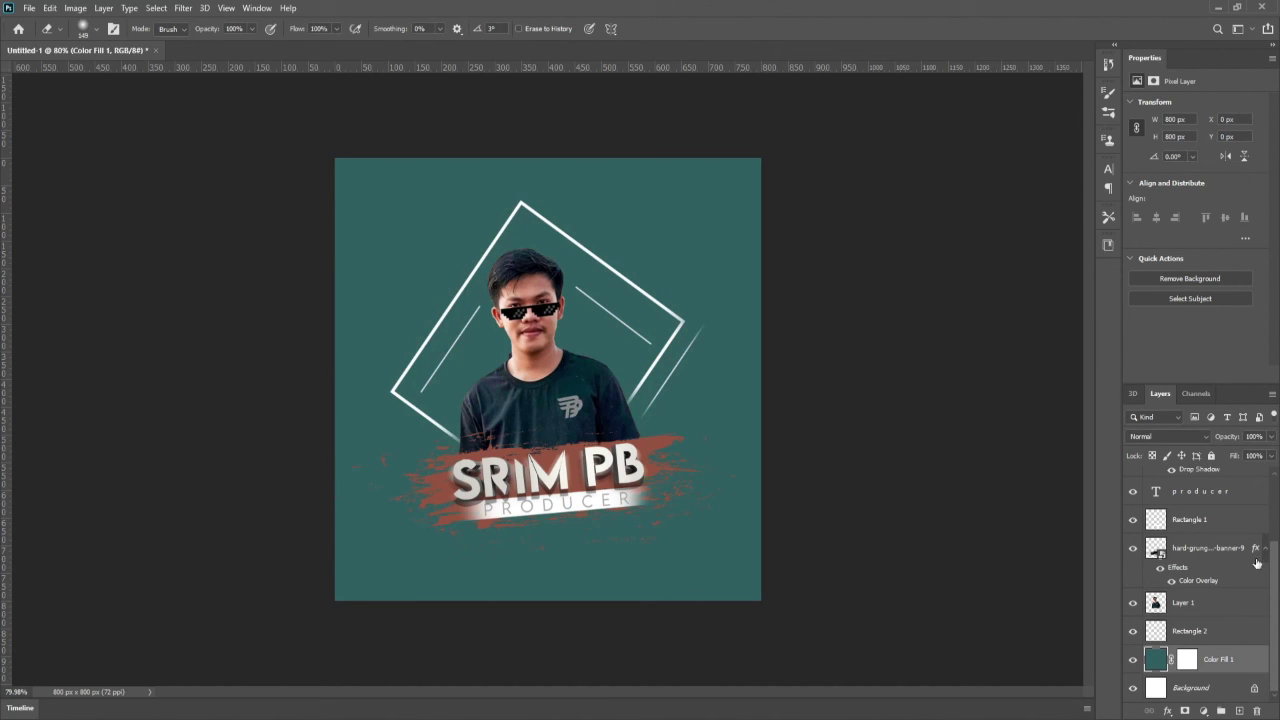
Add a Gradient Overlay effect to the Color Fill 1 background layer and open its gradient choices.
scroll(671, 377, "down", 1)
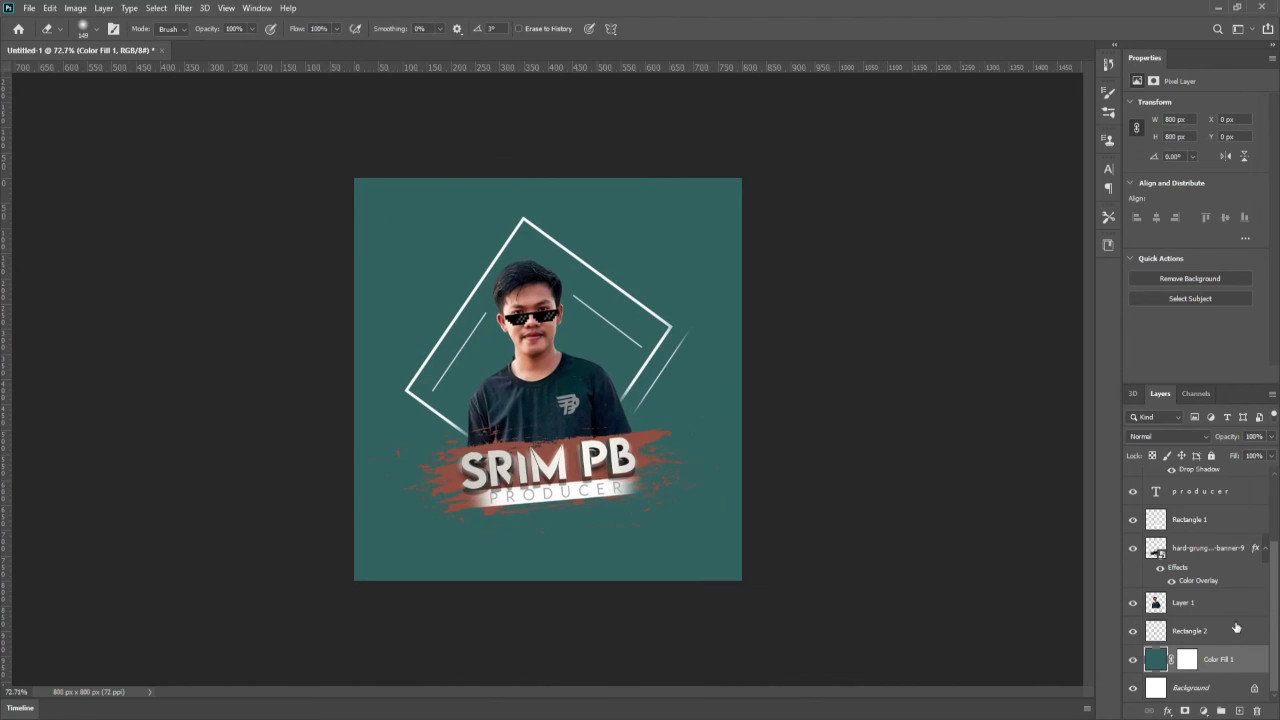
left_click(1133, 688)
left_click(1133, 689)
double_click(1157, 668)
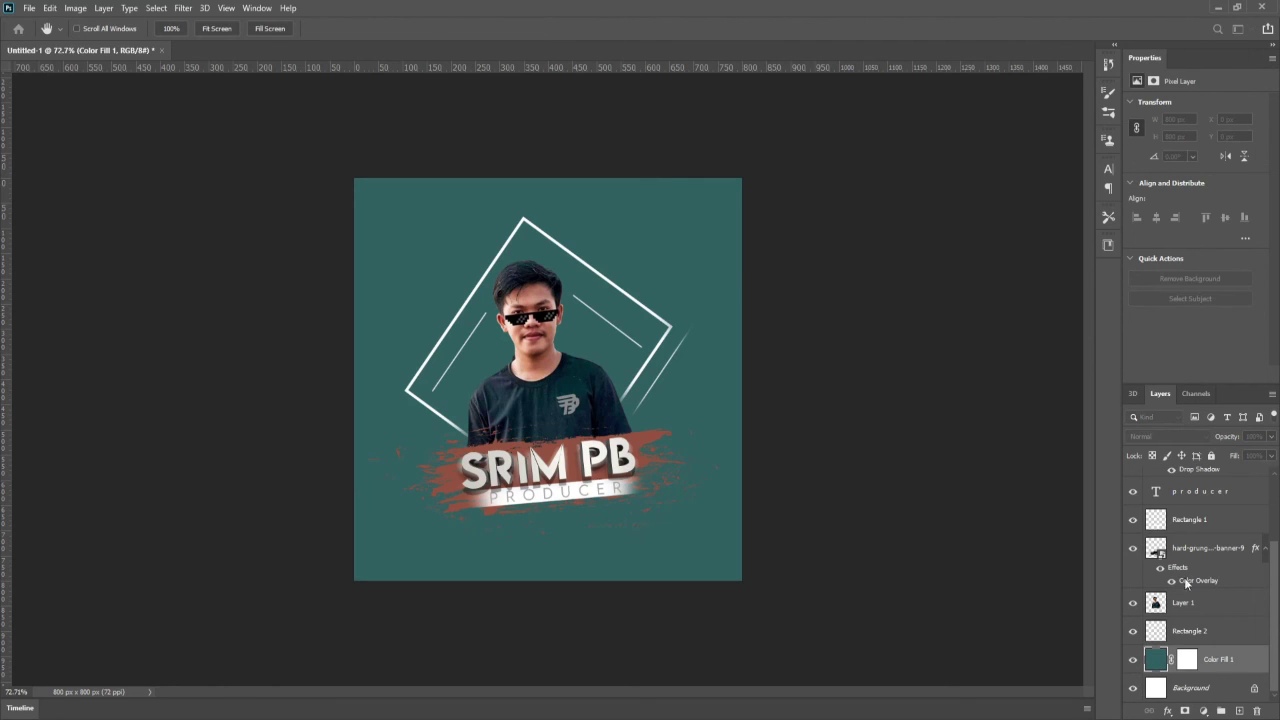
left_click(802, 292)
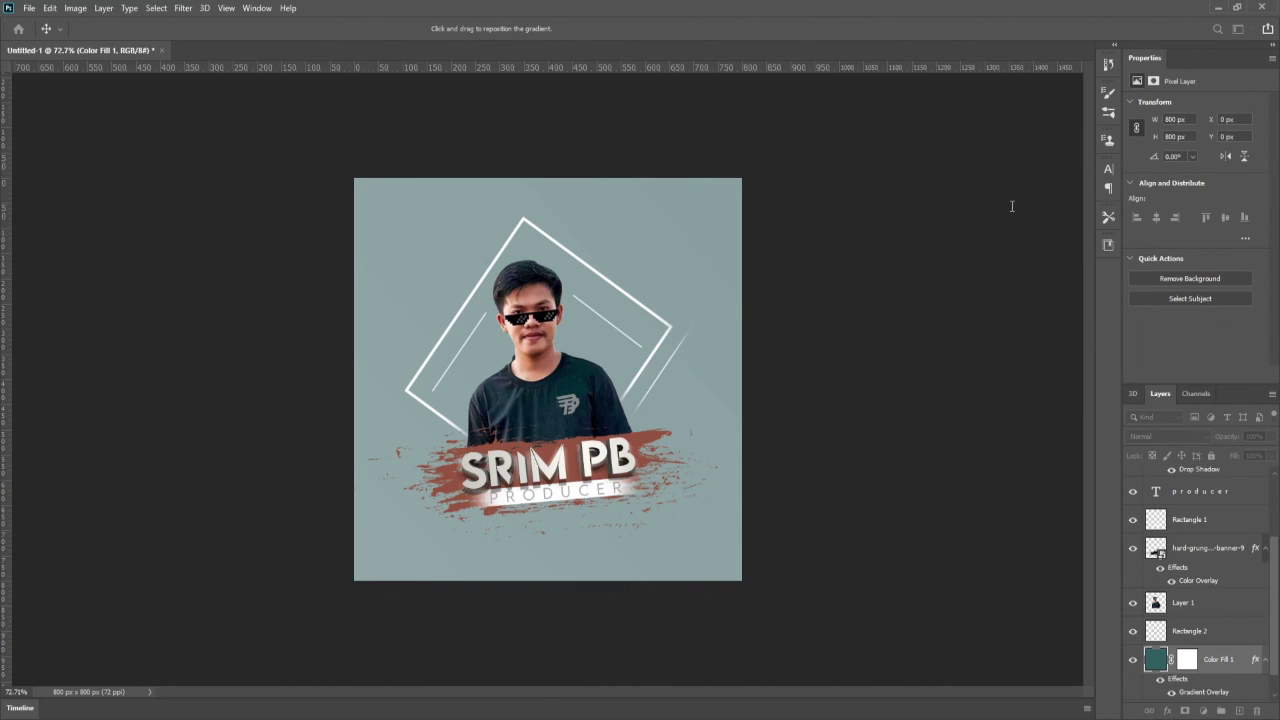
left_click(1006, 169)
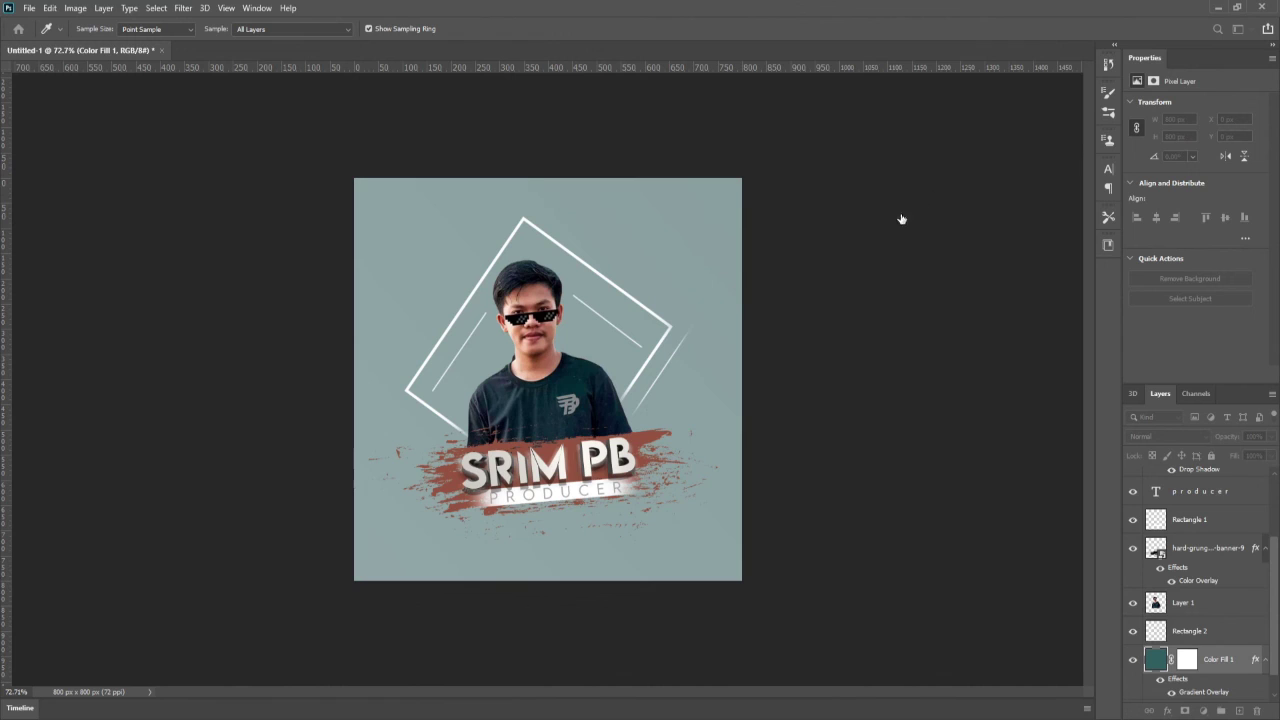
Try several gradient presets on the background overlay and settle on the muted blue one fading to grey-green at the upper-right corner.
left_click(939, 240)
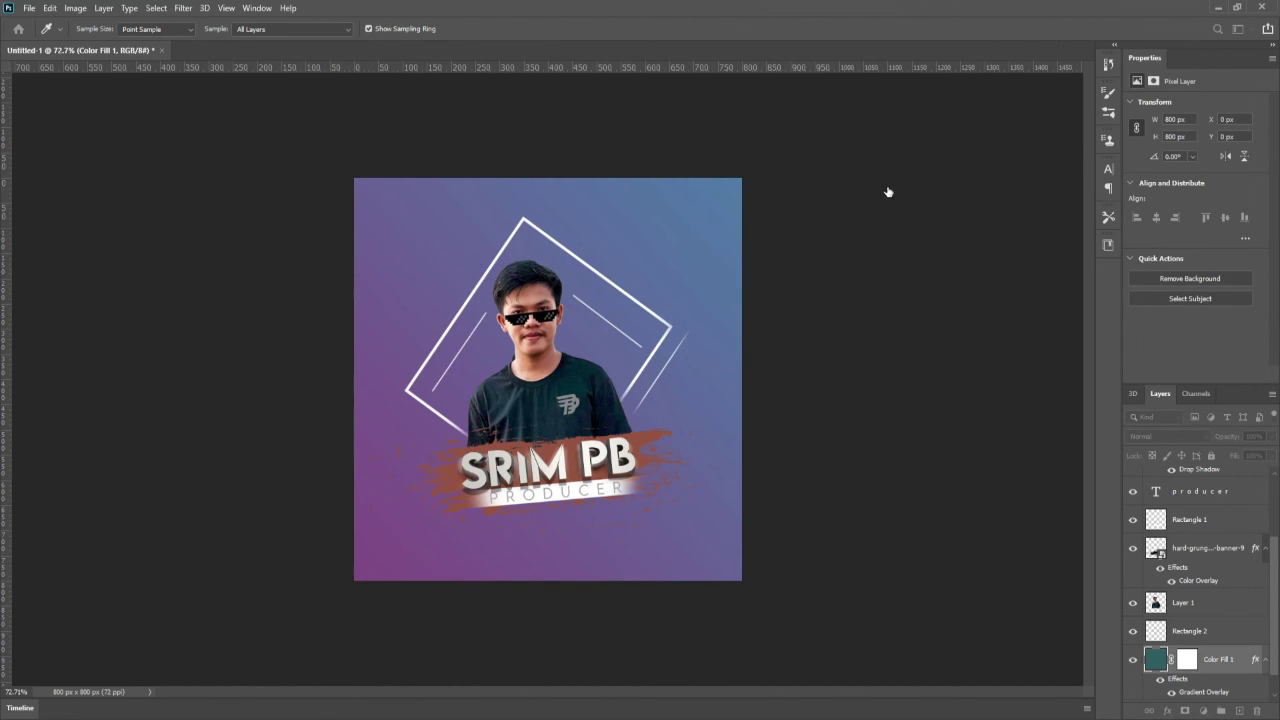
left_click(945, 225)
left_click(968, 227)
left_click(932, 239)
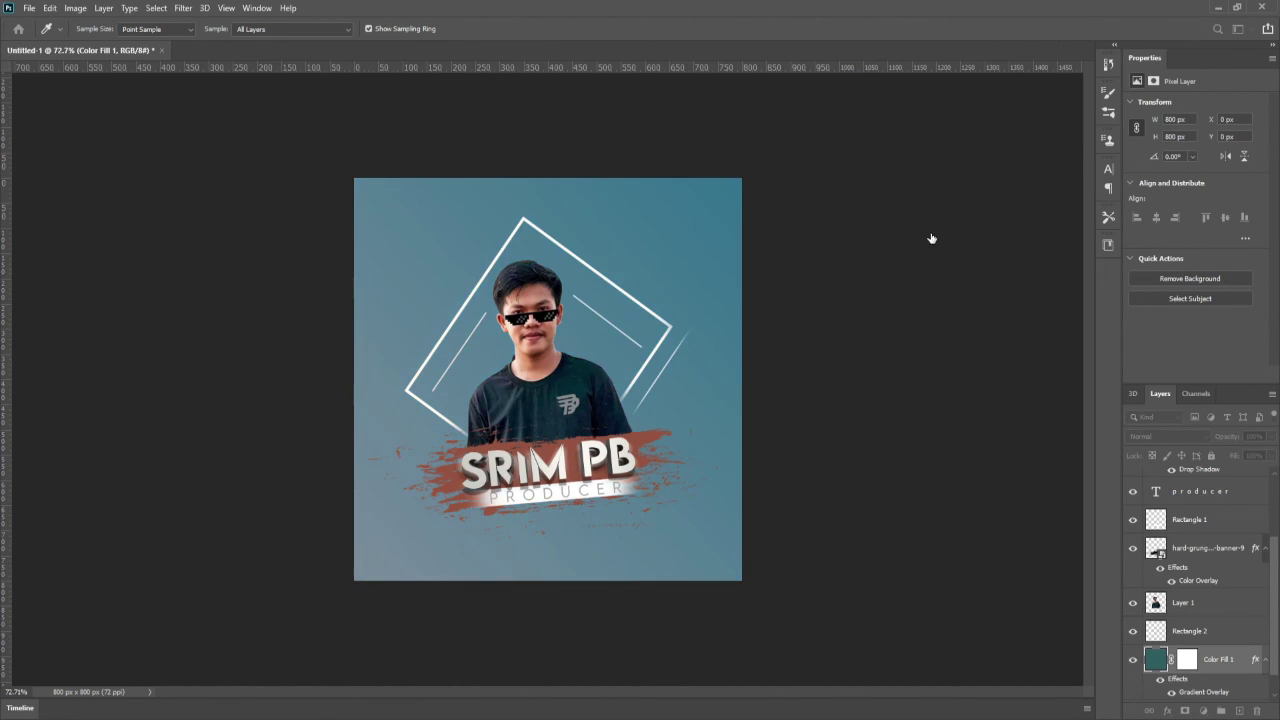
left_click(1016, 234)
left_click(1052, 231)
left_click(1012, 220)
left_click(975, 218)
left_click(941, 225)
left_click(931, 262)
left_click(959, 262)
left_click(1011, 250)
left_click(1012, 257)
left_click(1052, 235)
left_click(1067, 227)
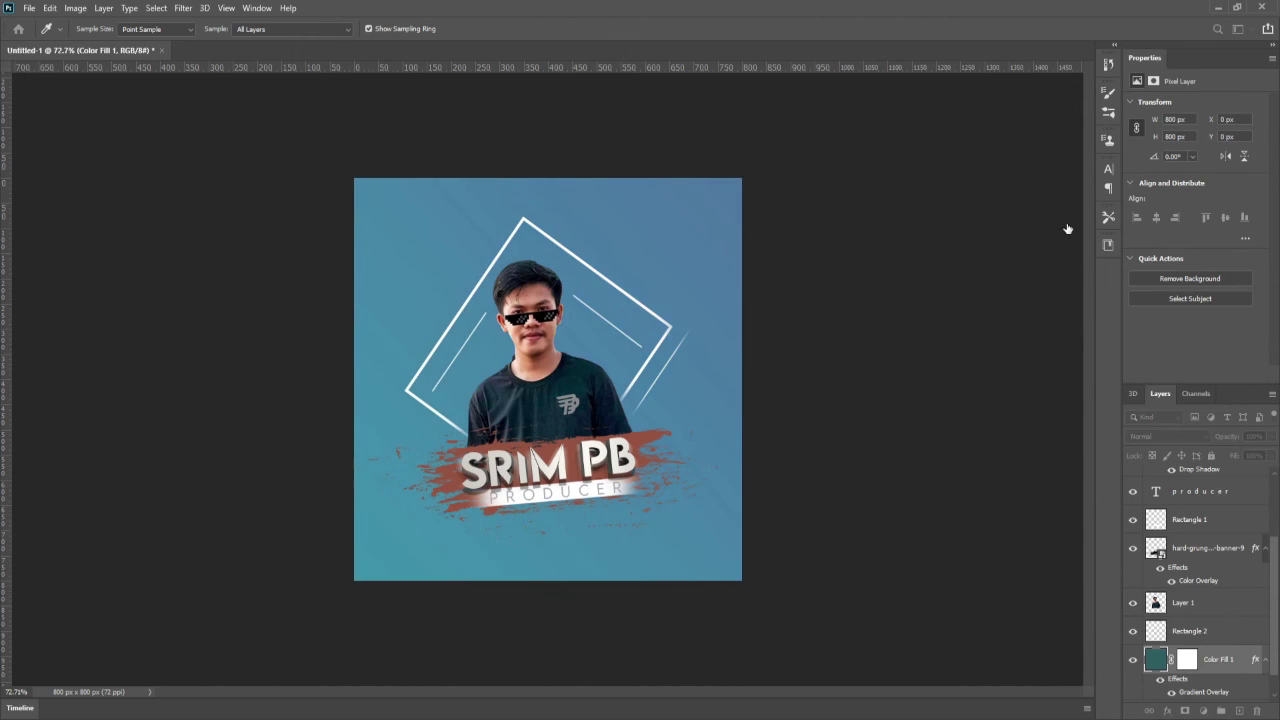
left_click(1066, 208)
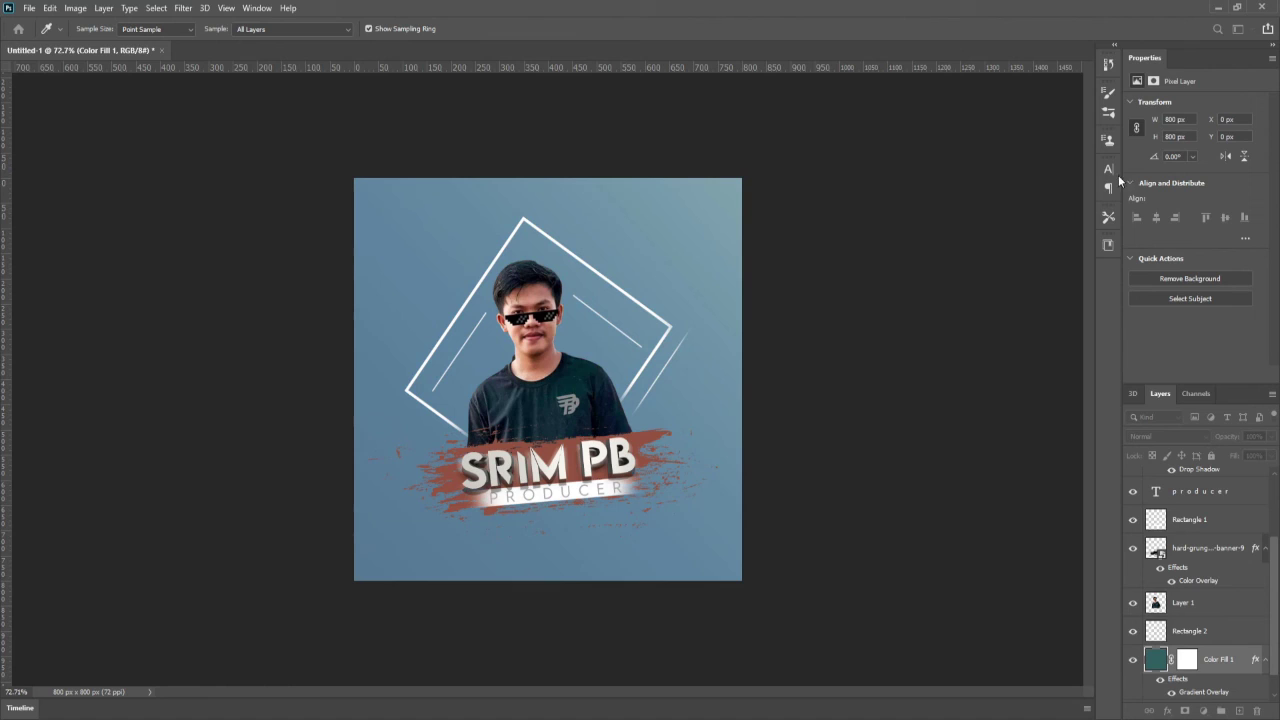
Place the dark brick wall image directly above the gradient background, covering the canvas at X -527, Y -19 px, with 14% opacity.
key("e")
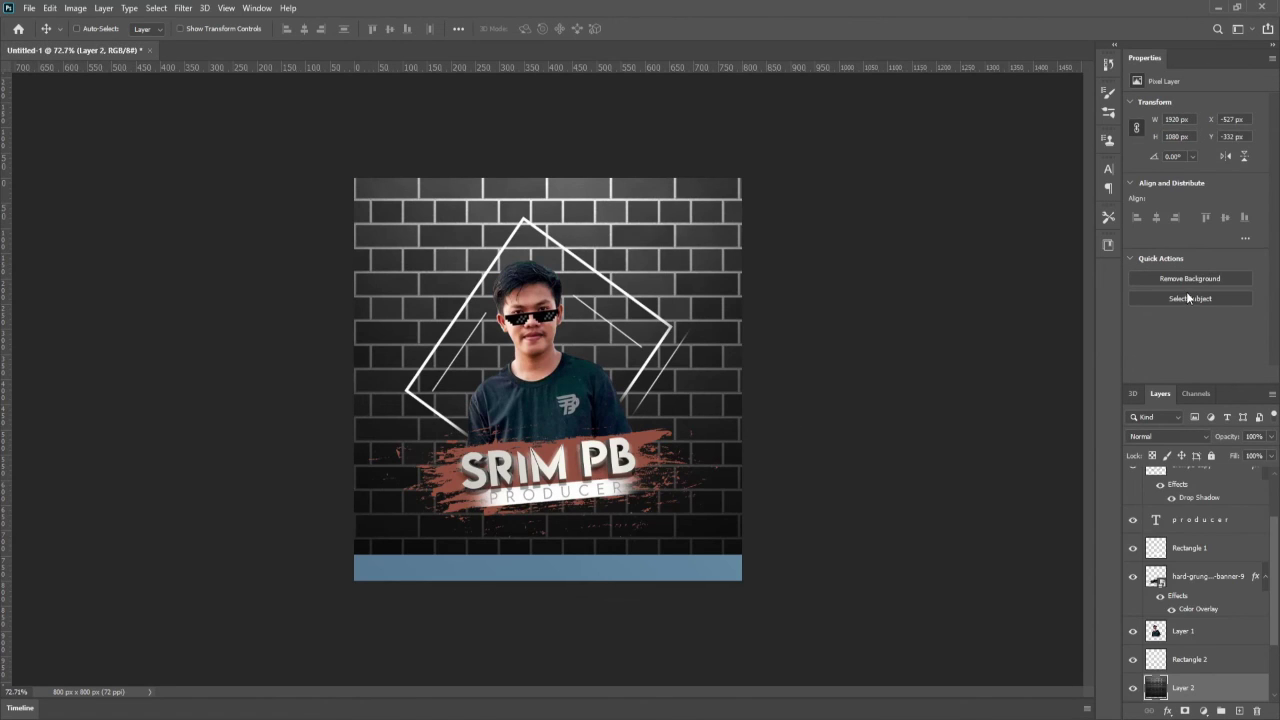
left_click_drag(664, 263, 665, 430)
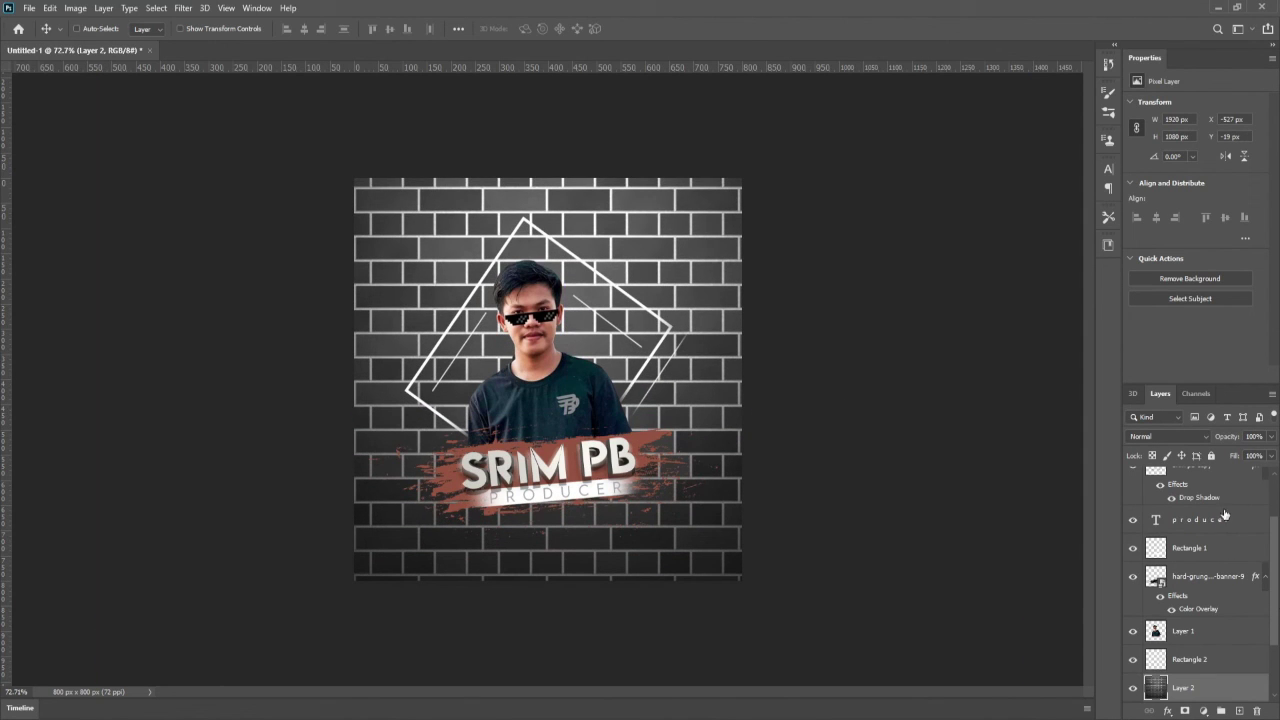
left_click_drag(1272, 436, 1225, 464)
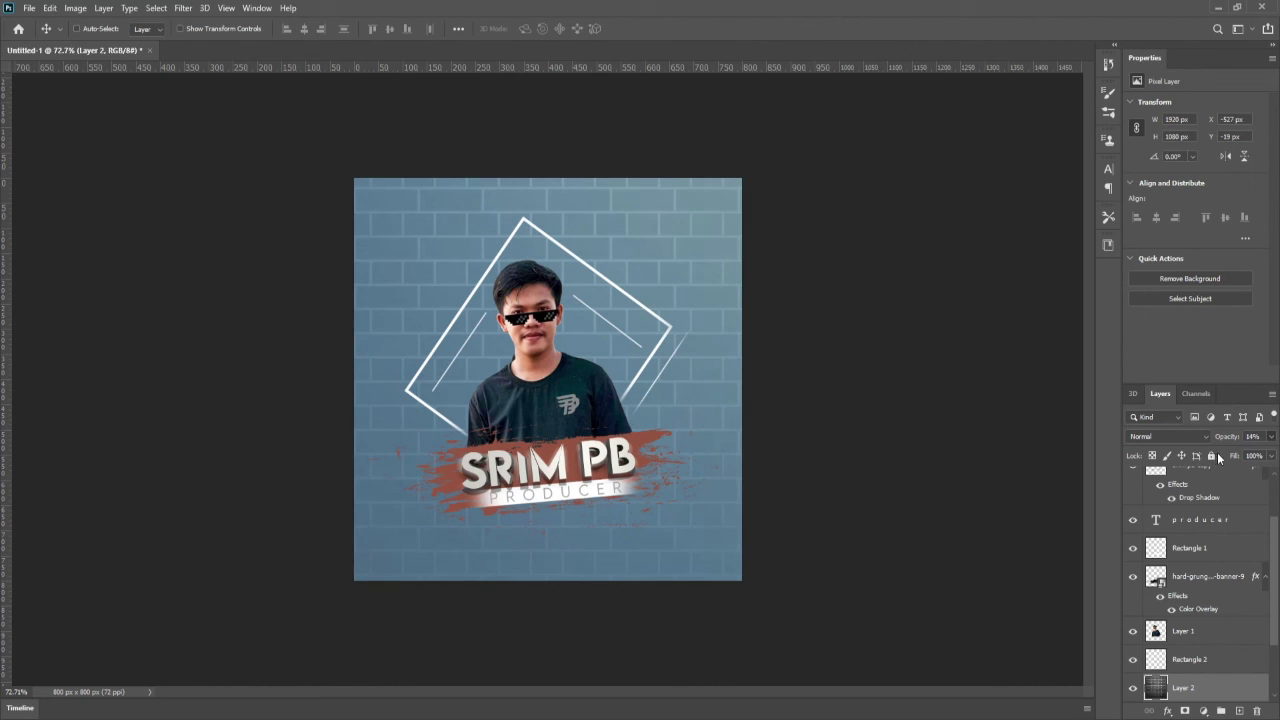
Reposition the faded brick wall texture in Layer 2 to X -800, Y -124 px and check the whole composition.
left_click_drag(692, 264, 691, 182)
left_click_drag(691, 329, 591, 292)
left_click_drag(431, 315, 560, 370)
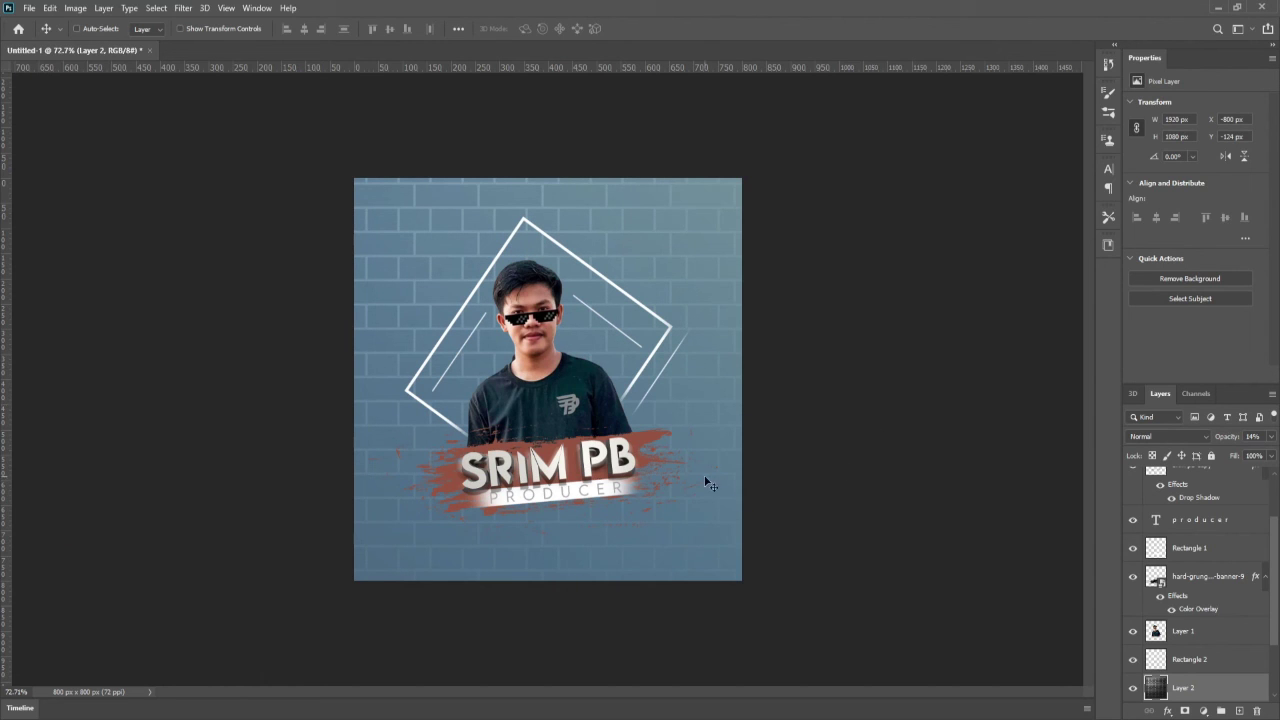
key("ctrl")
scroll(694, 446, "down", 3)
scroll(691, 445, "up", 3)
scroll(691, 445, "up", 3)
scroll(691, 445, "down", 6)
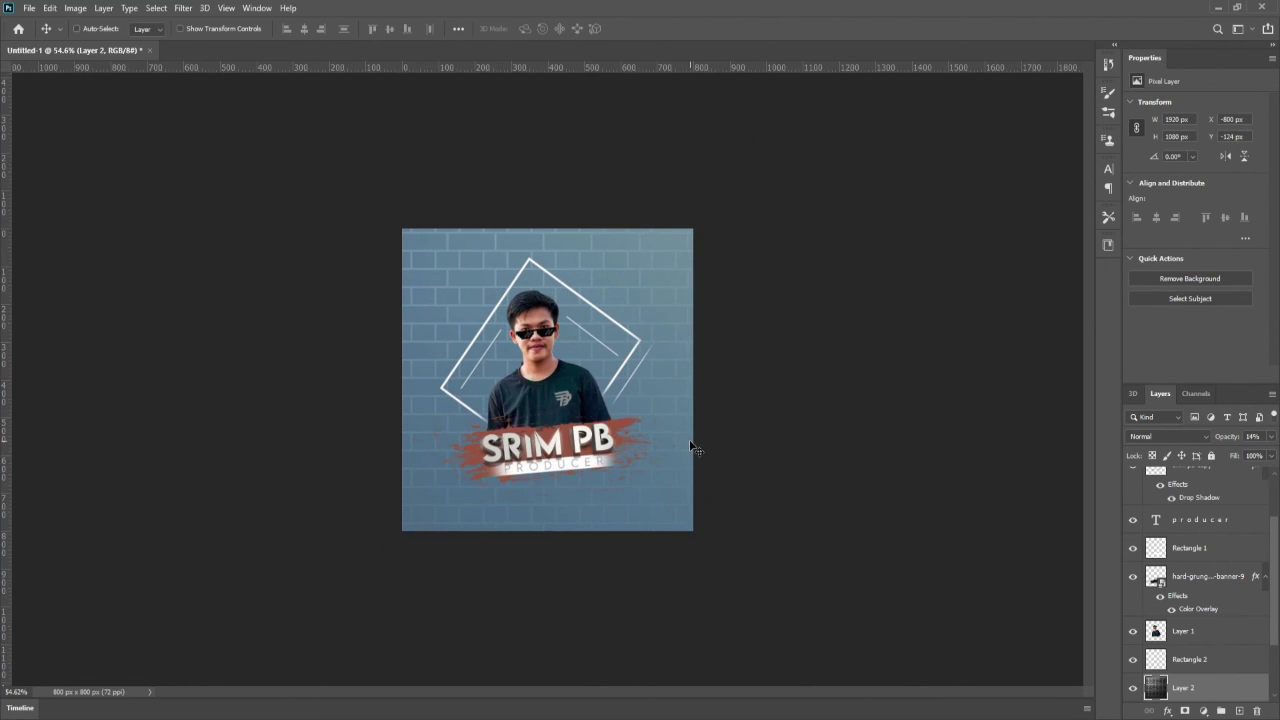